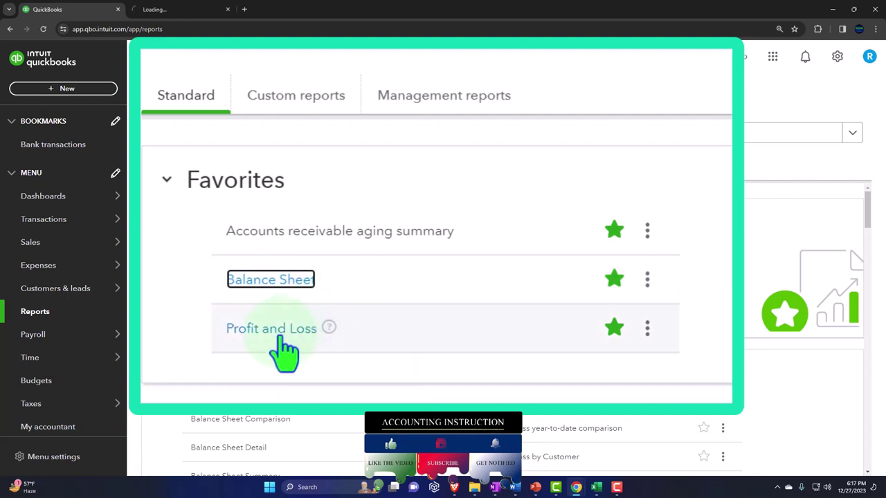
Open the Profit and Loss report in a new tab, view it and the Balance Sheet, and return to the reports list
{"action": "right_click", "coordinate": [281, 337]}
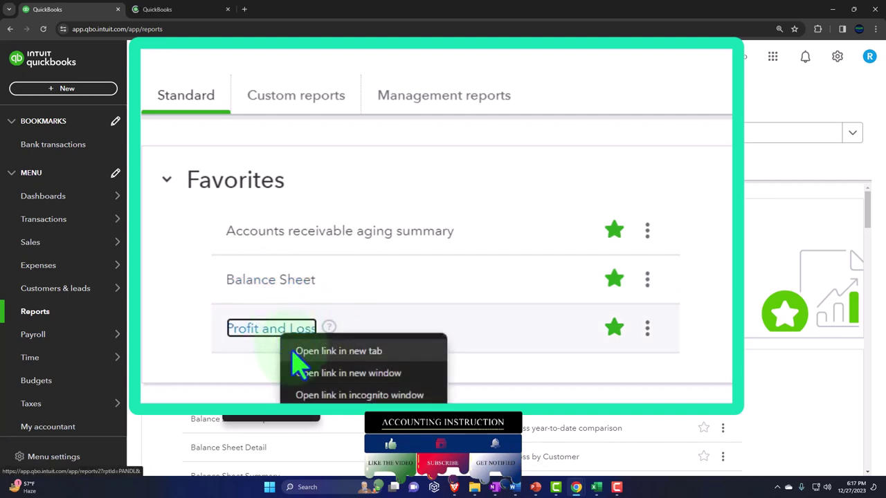
{"action": "left_click", "coordinate": [355, 353]}
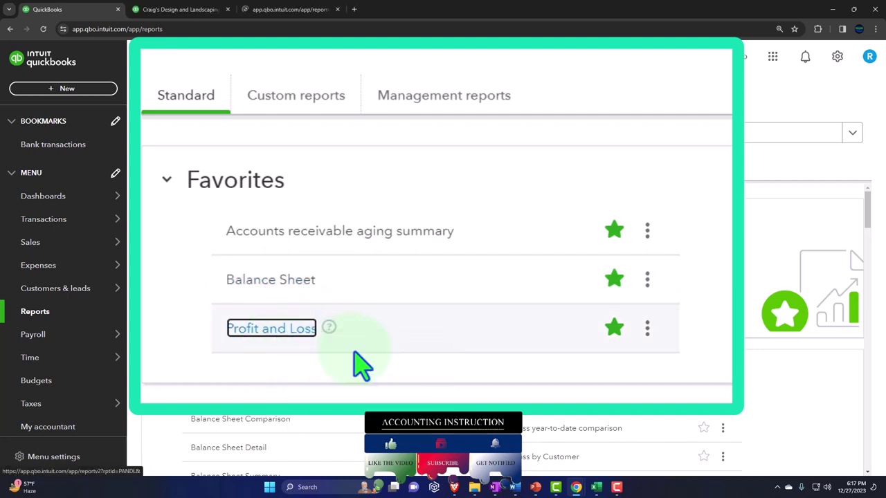
{"action": "left_click", "coordinate": [186, 12]}
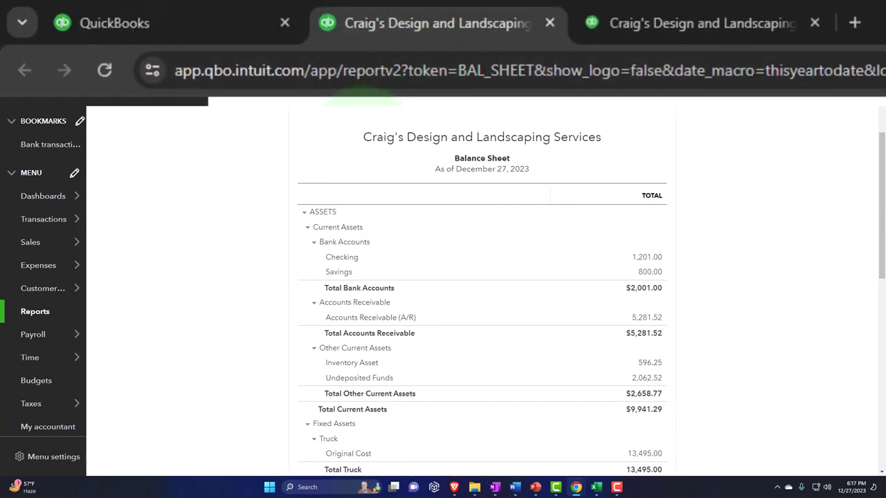
{"action": "left_click", "coordinate": [707, 31]}
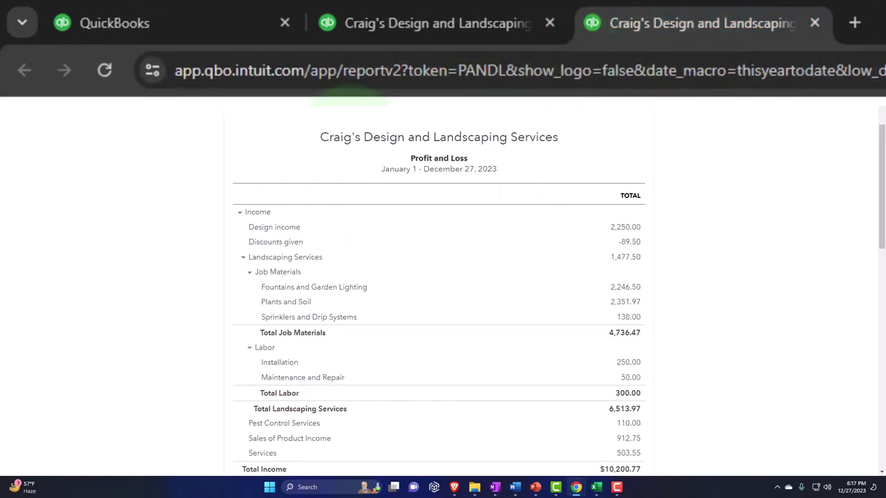
{"action": "left_click", "coordinate": [232, 23]}
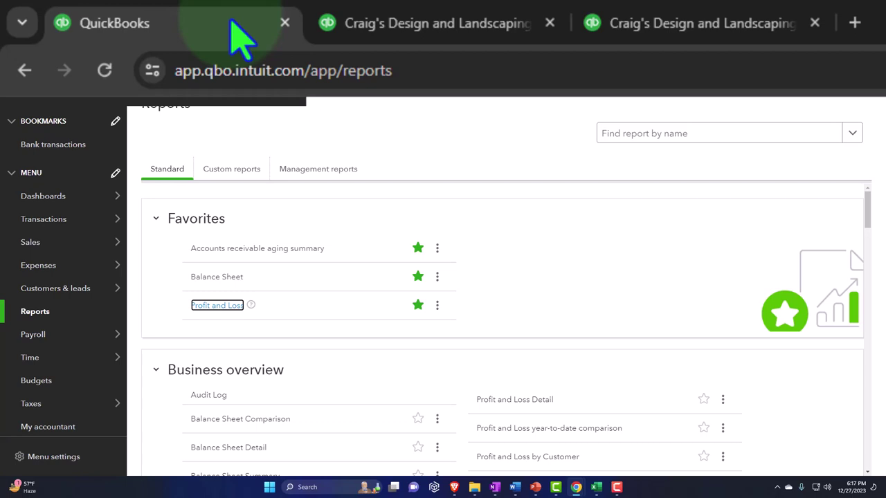
Start a new bank deposit
{"action": "left_click", "coordinate": [81, 94]}
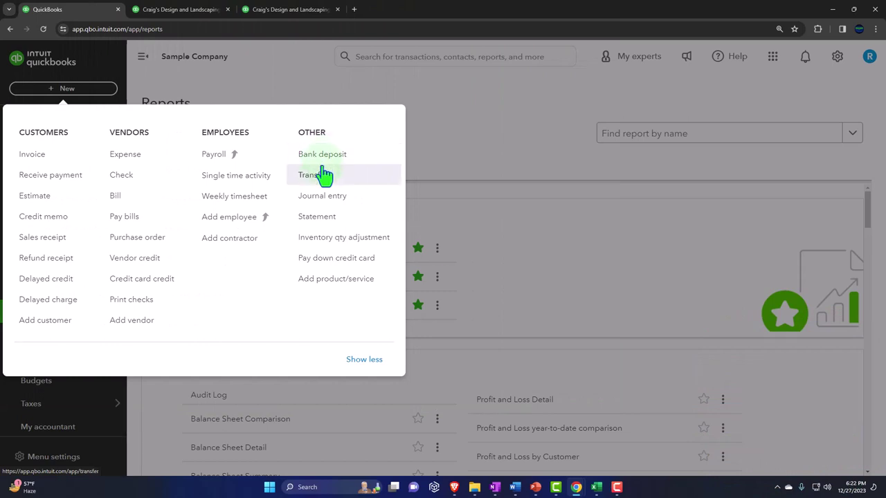
{"action": "left_click", "coordinate": [340, 158]}
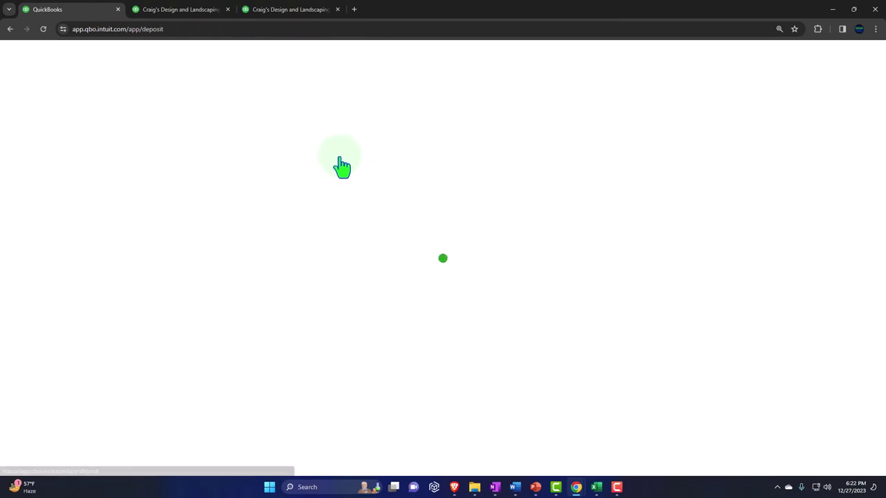
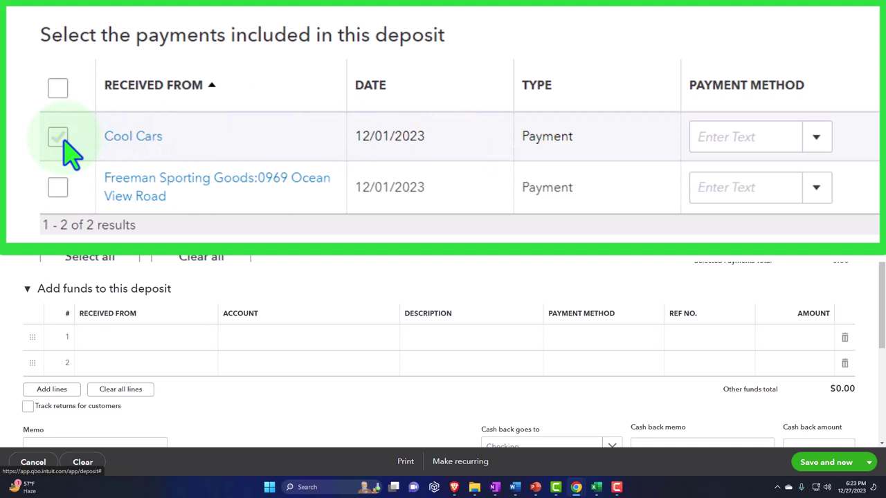
{"action": "left_click", "coordinate": [59, 188]}
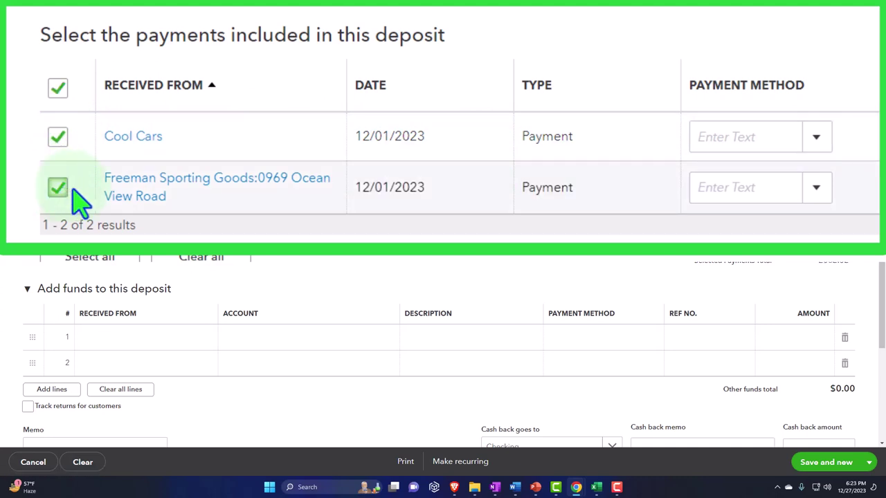
{"action": "left_click", "coordinate": [832, 281]}
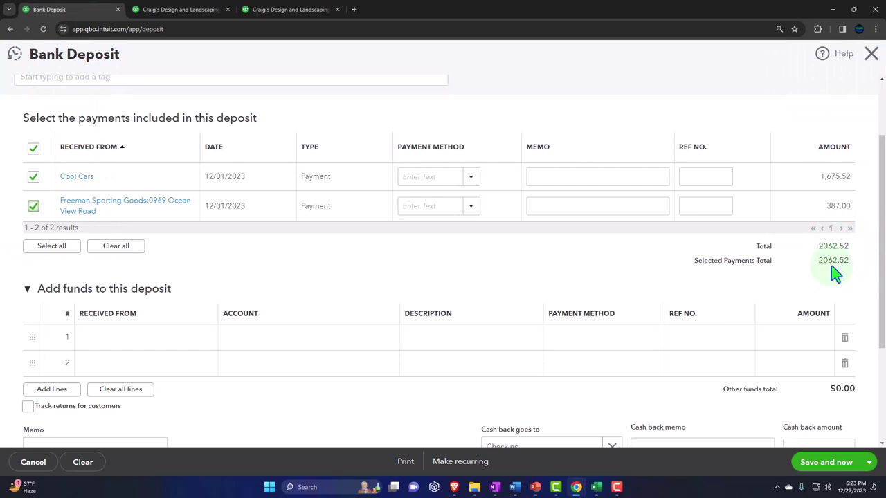
{"action": "left_click", "coordinate": [32, 177]}
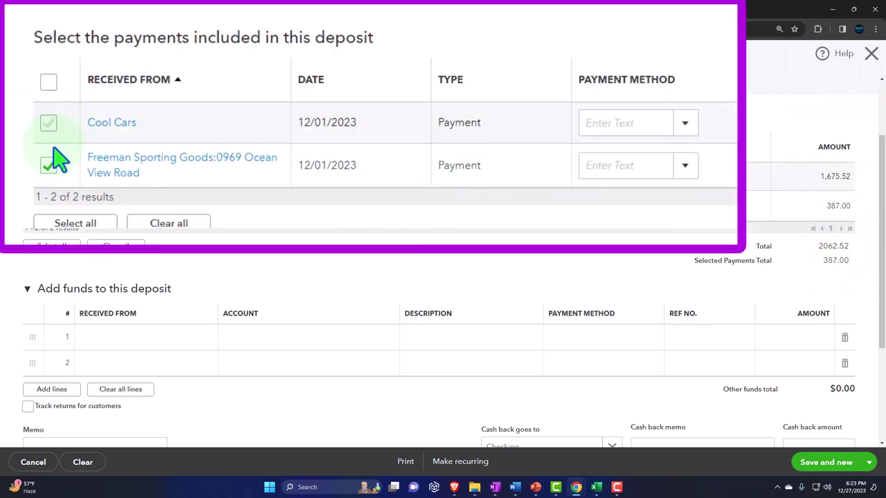
{"action": "left_click", "coordinate": [49, 163]}
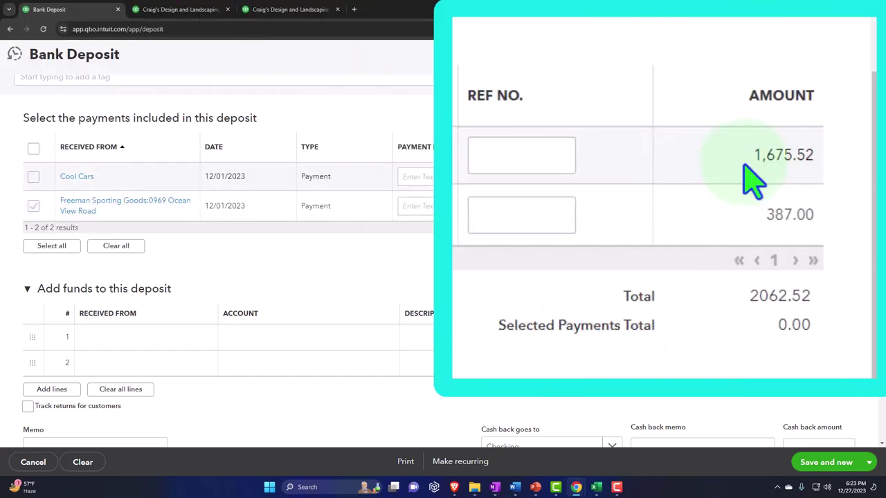
Start a new account on the first added-funds line, with account type Other Current Liabilities and detail type Loan Payable
{"action": "scroll", "coordinate": [308, 340], "scroll_direction": "down", "scroll_amount": 2}
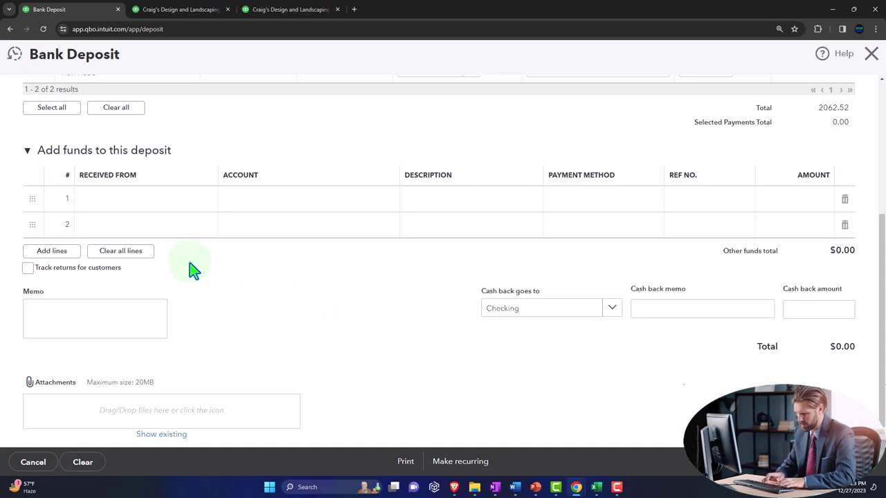
{"action": "left_click", "coordinate": [100, 205]}
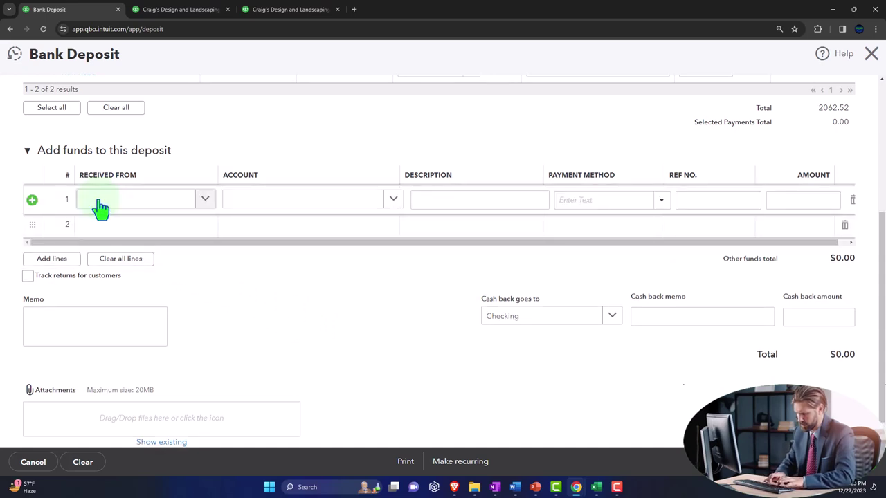
{"action": "left_click", "coordinate": [100, 205]}
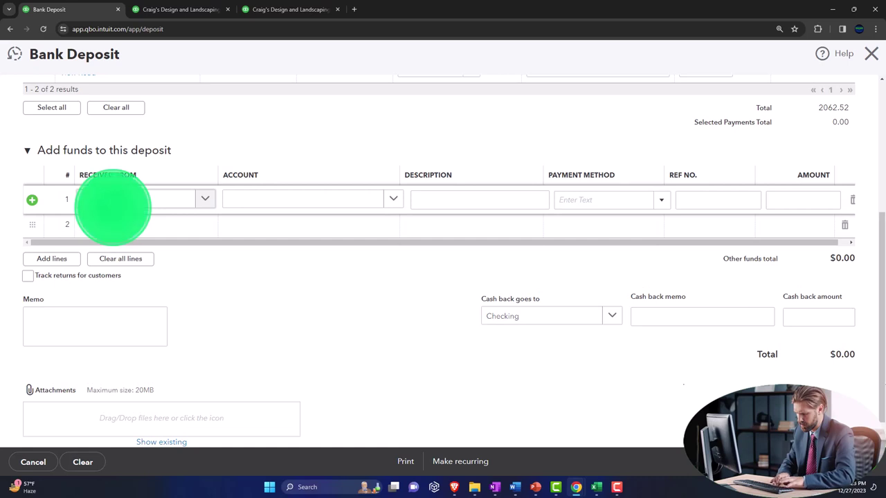
{"action": "left_click", "coordinate": [393, 201]}
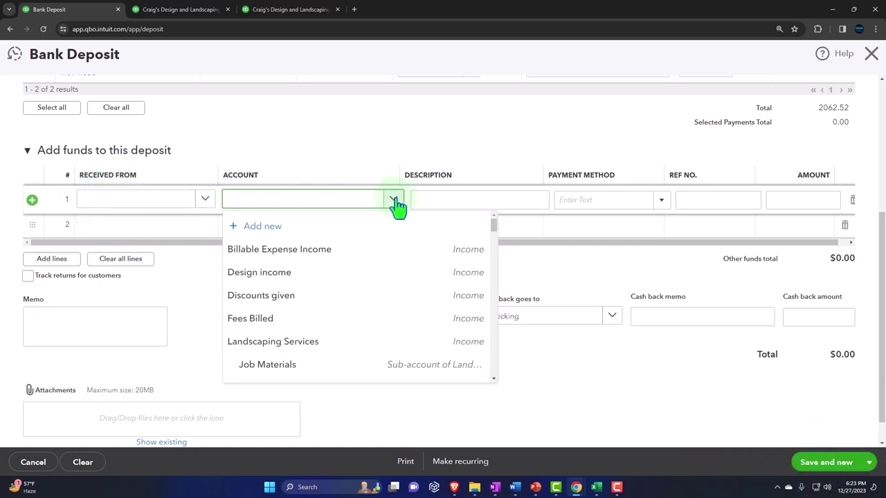
{"action": "left_click", "coordinate": [272, 246]}
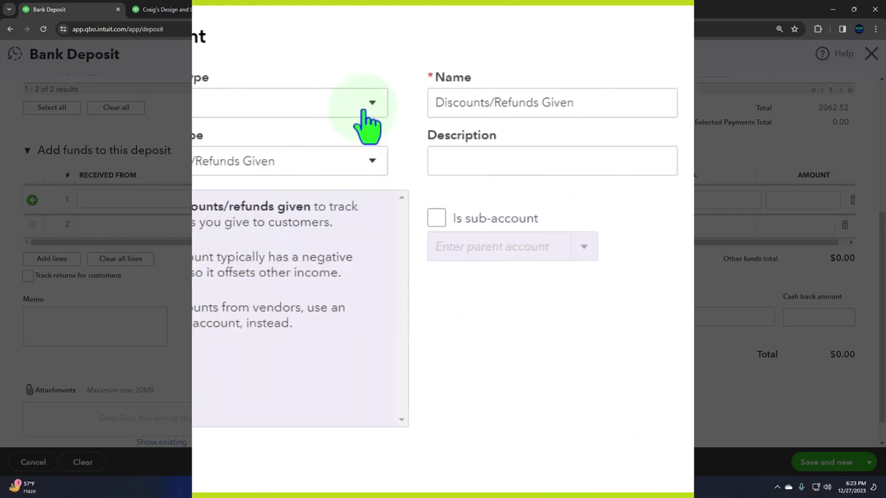
{"action": "left_click", "coordinate": [396, 130]}
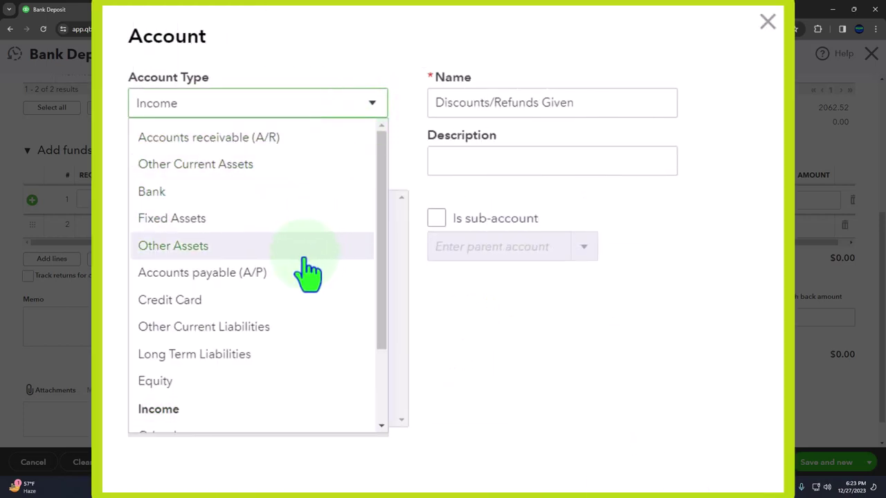
{"action": "left_click", "coordinate": [267, 327]}
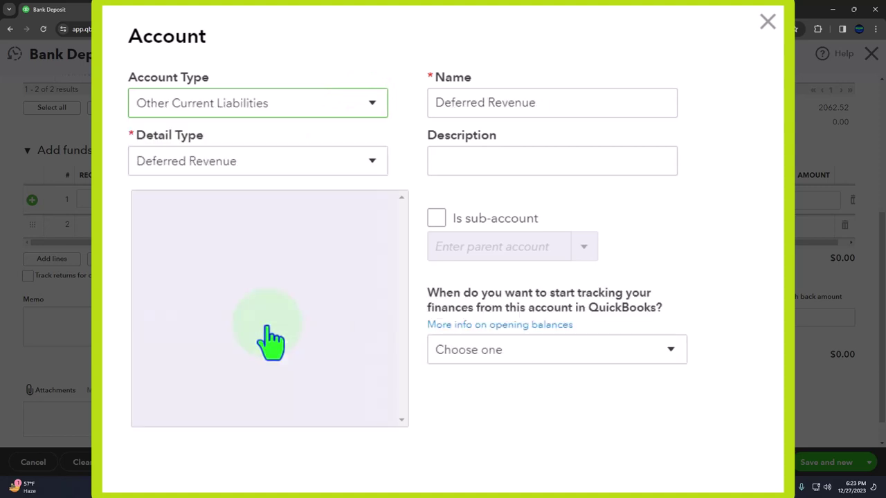
{"action": "left_click", "coordinate": [369, 163]}
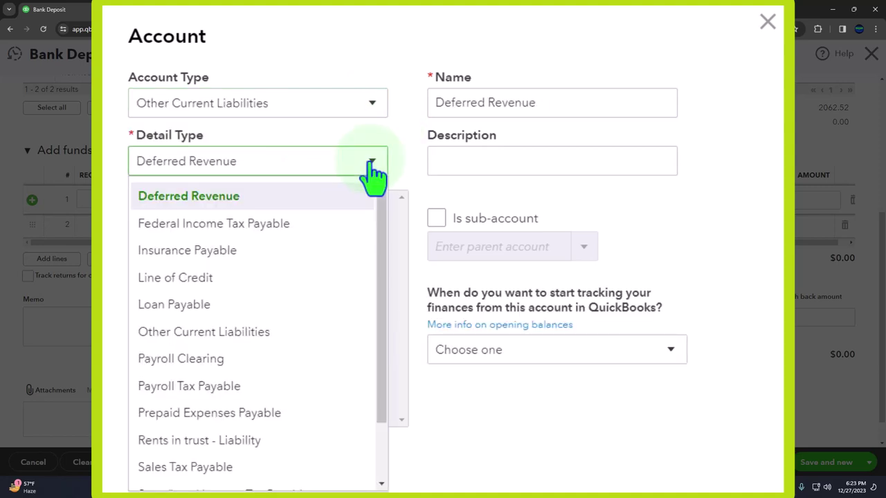
{"action": "left_click", "coordinate": [284, 306]}
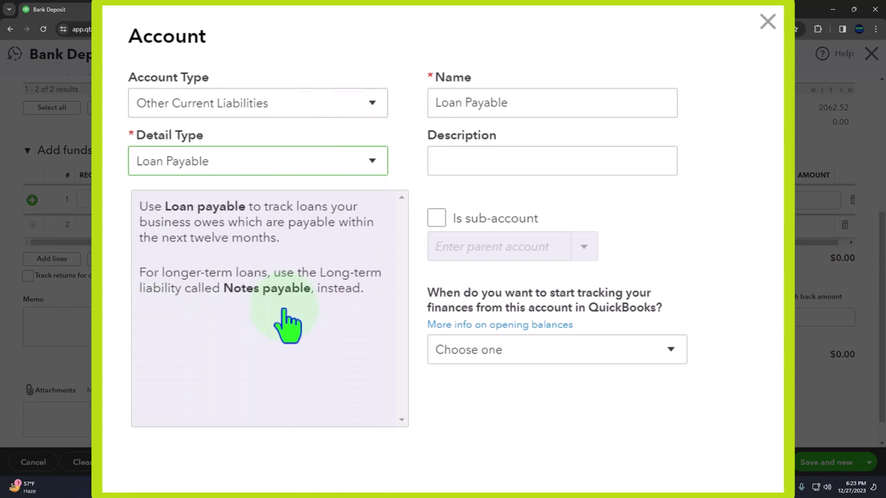
Name the new account Loan Payable 2 and save it to the deposit line
{"action": "left_click", "coordinate": [548, 101]}
{"action": "triple_click", "coordinate": [549, 103]}
{"action": "left_click", "coordinate": [549, 102]}
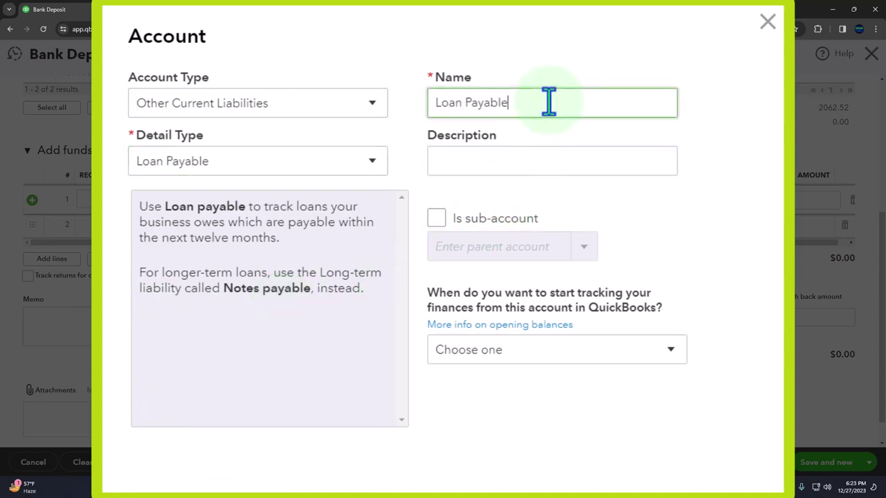
{"action": "key", "text": "Tab"}
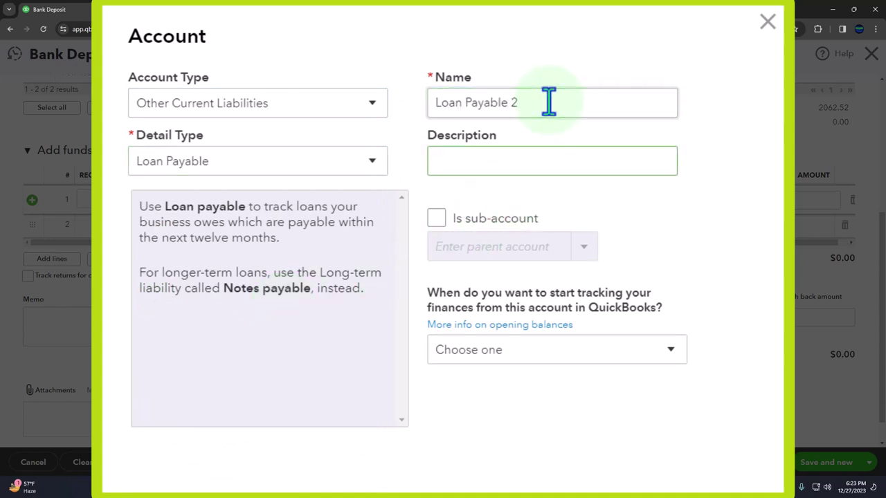
{"action": "left_click", "coordinate": [610, 443]}
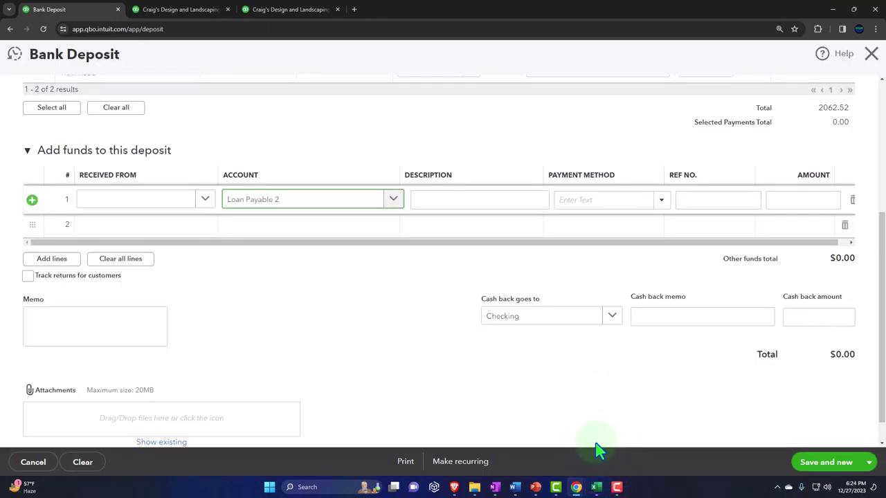
Set the Loan Payable 2 line's amount to 10,000.00, then save and close the bank deposit
{"action": "key", "text": "Tab"}
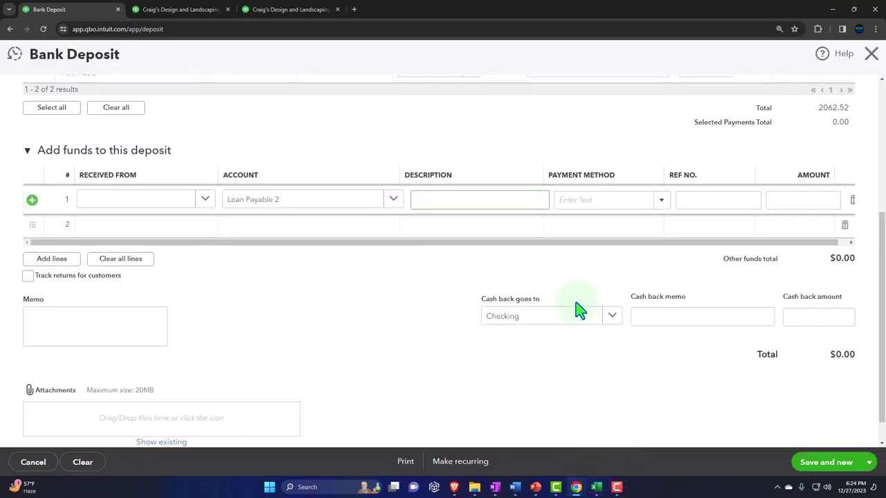
{"action": "key", "text": "Tab"}
{"action": "key", "text": "Tab"}
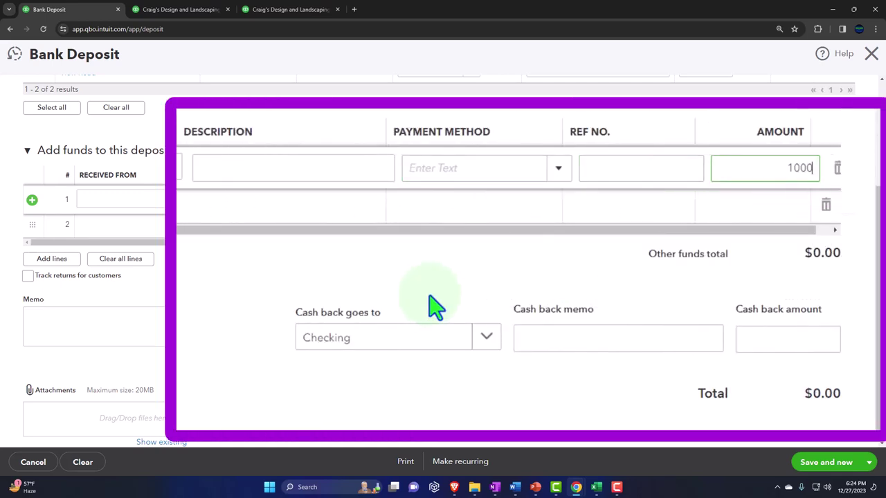
{"action": "left_click", "coordinate": [433, 305]}
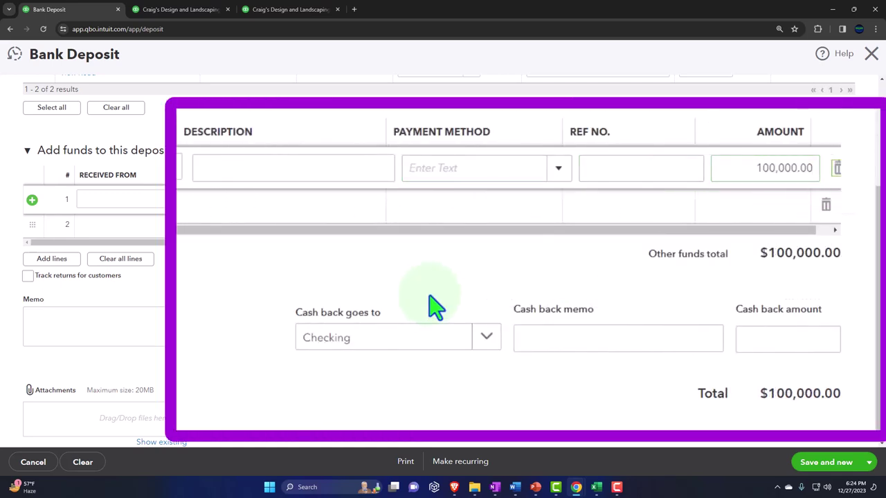
{"action": "left_click", "coordinate": [776, 169]}
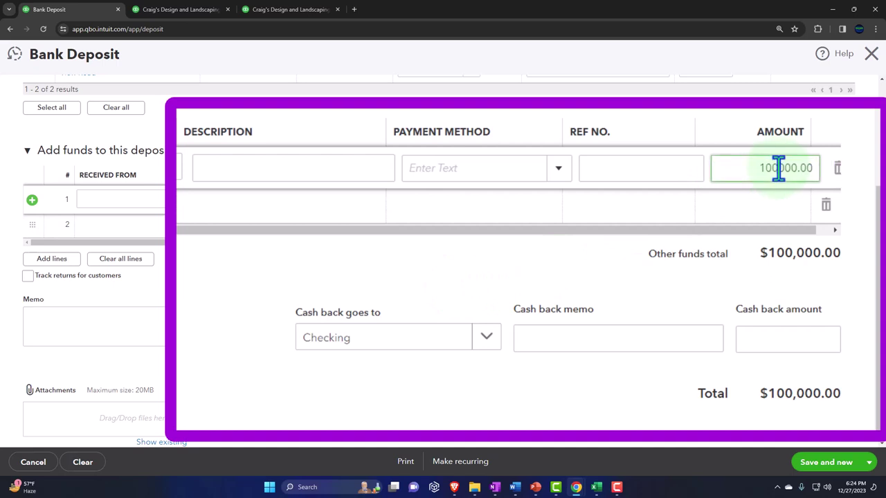
{"action": "left_click", "coordinate": [291, 364]}
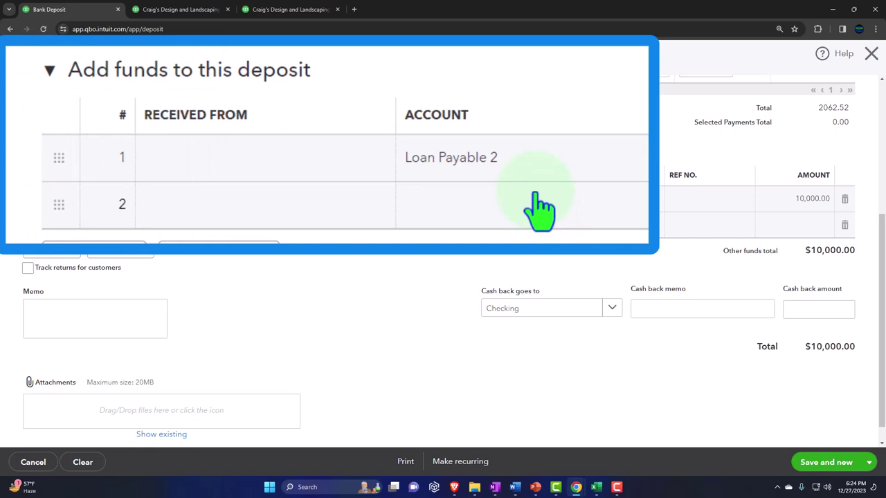
{"action": "left_click", "coordinate": [869, 462]}
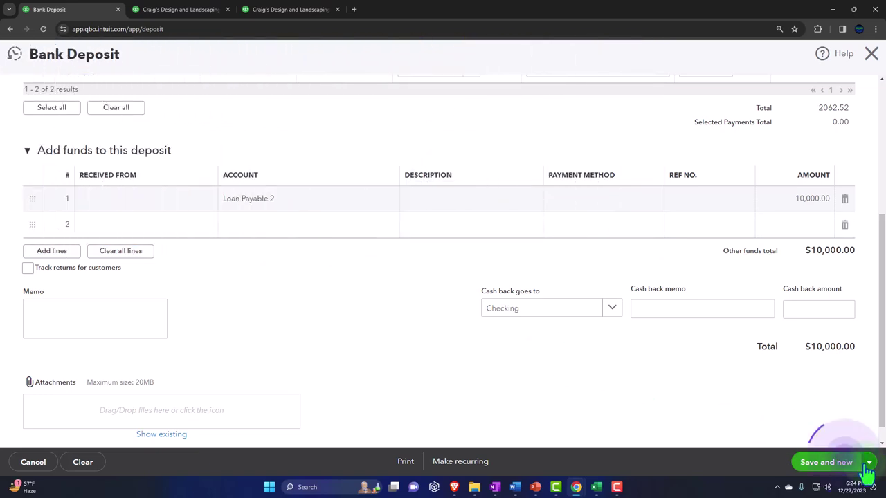
{"action": "left_click", "coordinate": [806, 442]}
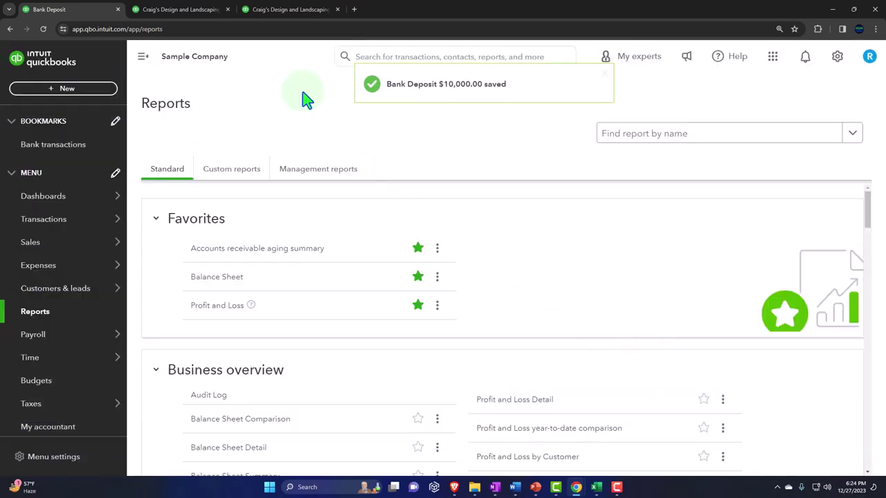
Run the Balance Sheet report for the period 01/01/2024 to 12/31/2024
{"action": "left_click", "coordinate": [190, 15]}
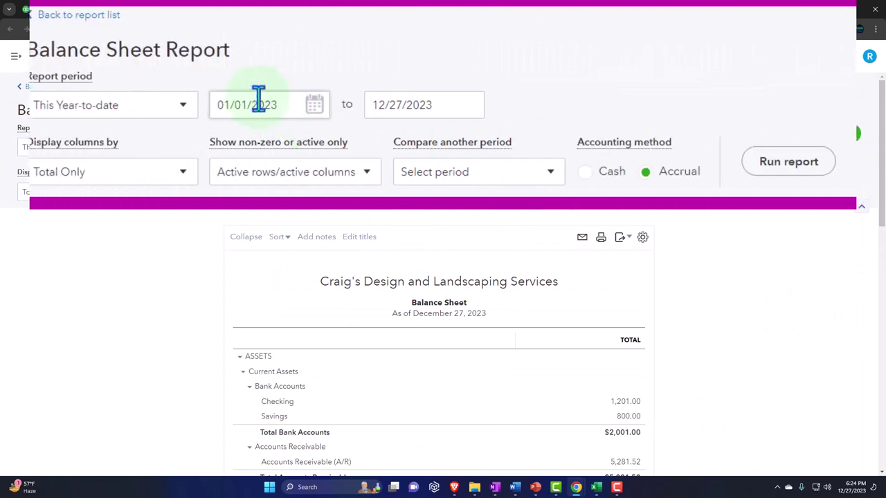
{"action": "left_click", "coordinate": [186, 145]}
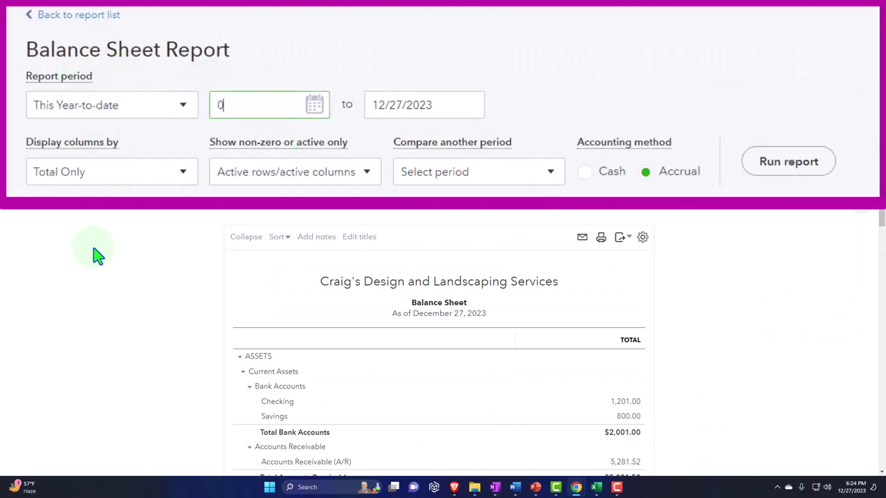
{"action": "type", "text": "01/01/2024"}
{"action": "key", "text": "Tab"}
{"action": "type", "text": "1"}
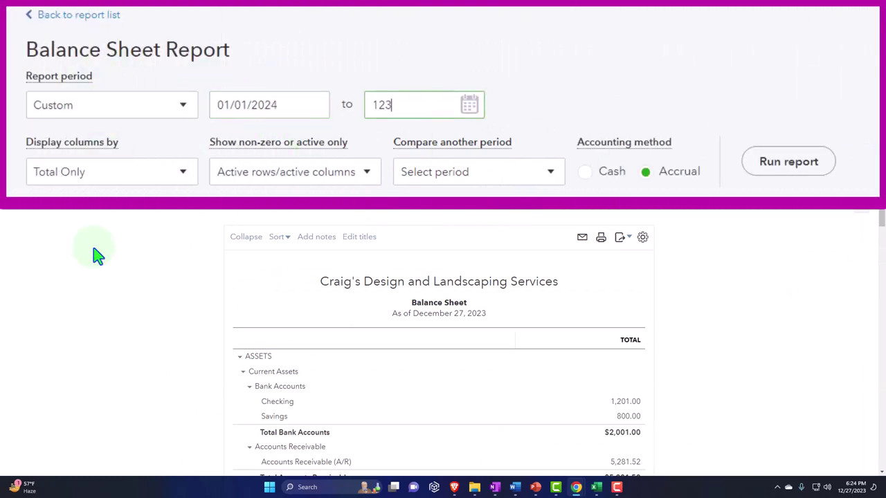
{"action": "left_click", "coordinate": [530, 186]}
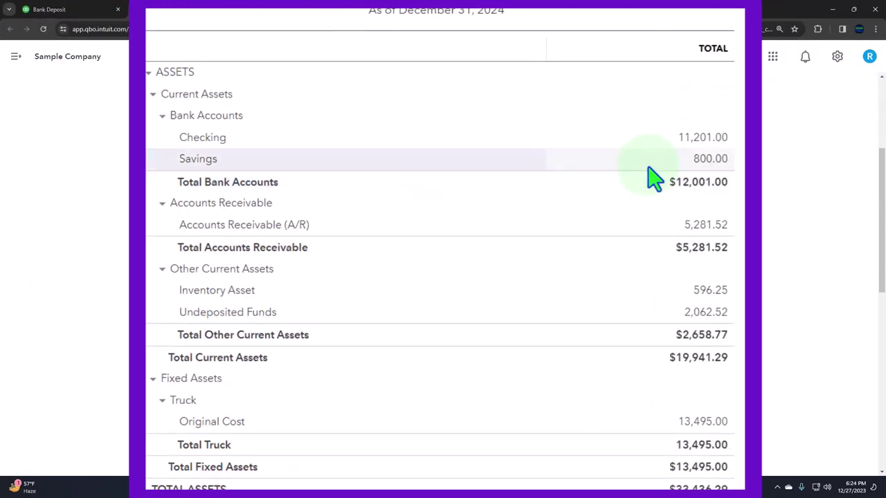
Drill down from the Balance Sheet's Checking balance to the 10,000.00 loan deposit, review it, and return to the report
{"action": "left_click", "coordinate": [694, 142]}
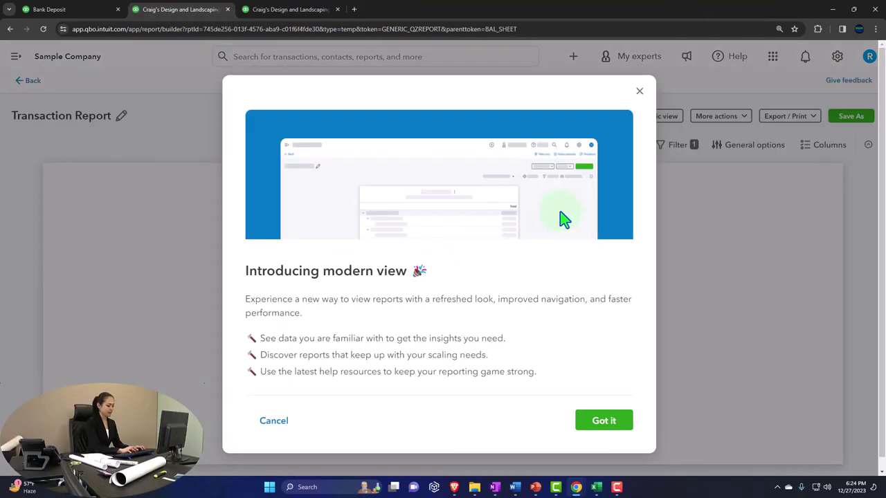
{"action": "left_click", "coordinate": [640, 92]}
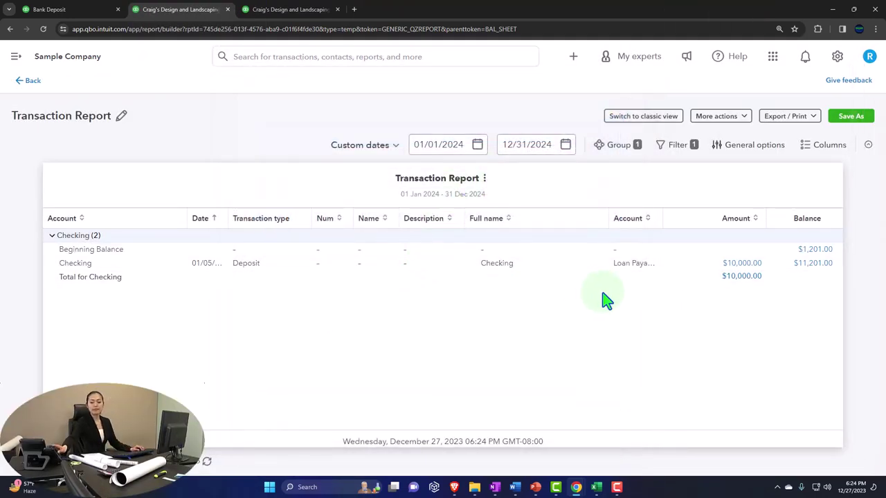
{"action": "left_click", "coordinate": [733, 269]}
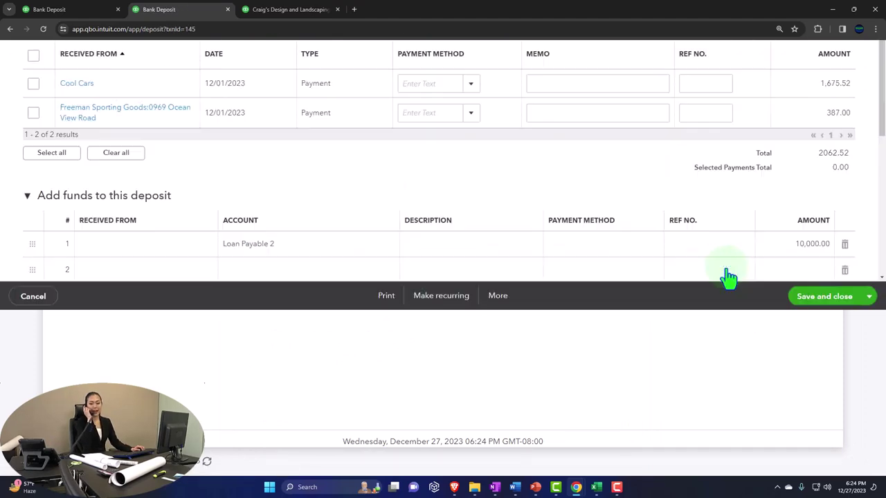
{"action": "scroll", "coordinate": [643, 299], "scroll_direction": "down", "scroll_amount": 3}
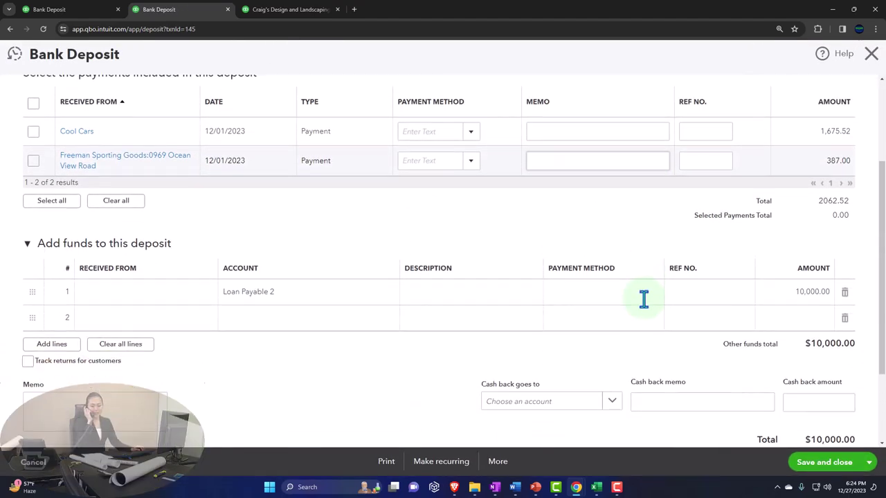
{"action": "scroll", "coordinate": [324, 294], "scroll_direction": "up", "scroll_amount": 5}
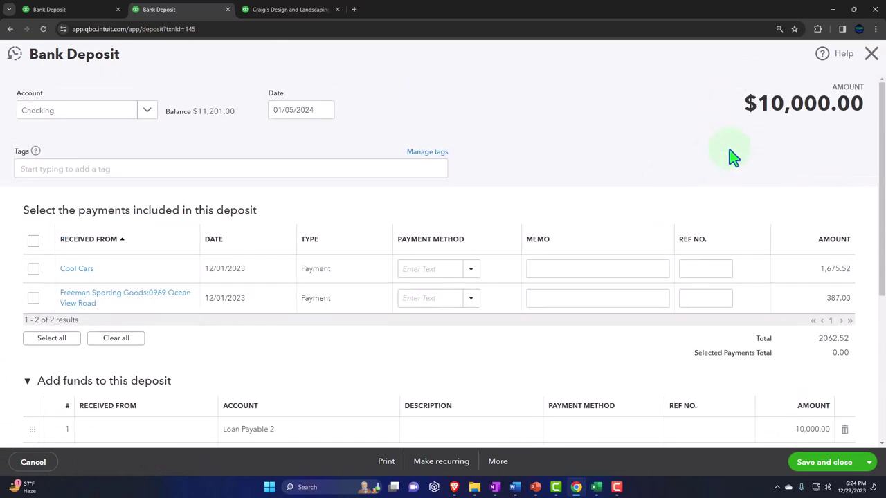
{"action": "left_click", "coordinate": [871, 53]}
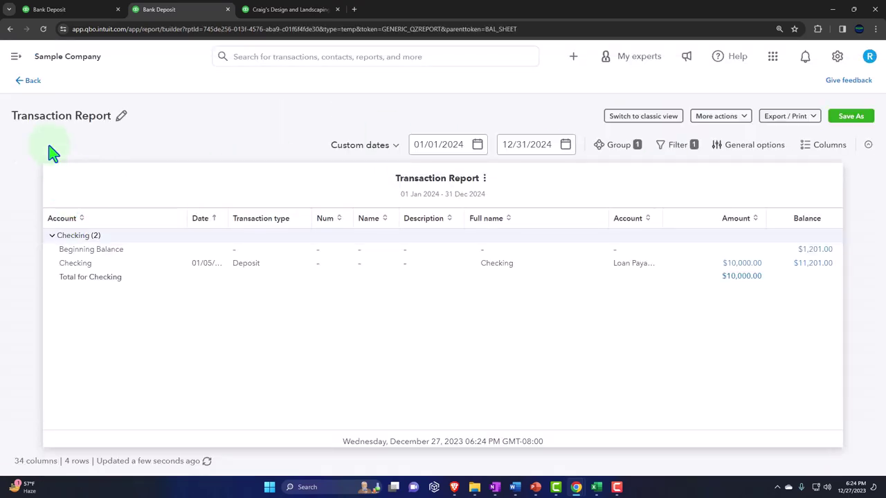
{"action": "left_click", "coordinate": [31, 85]}
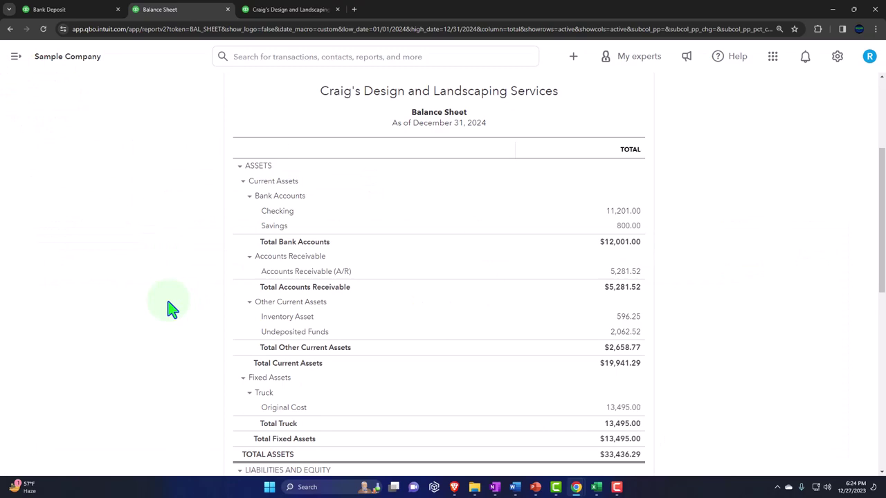
Dismiss the feedback survey and examine the Loan Payable 2 balance under Other Current Liabilities on the Balance Sheet
{"action": "scroll", "coordinate": [170, 308], "scroll_direction": "down", "scroll_amount": 1}
{"action": "scroll", "coordinate": [170, 308], "scroll_direction": "down", "scroll_amount": 3}
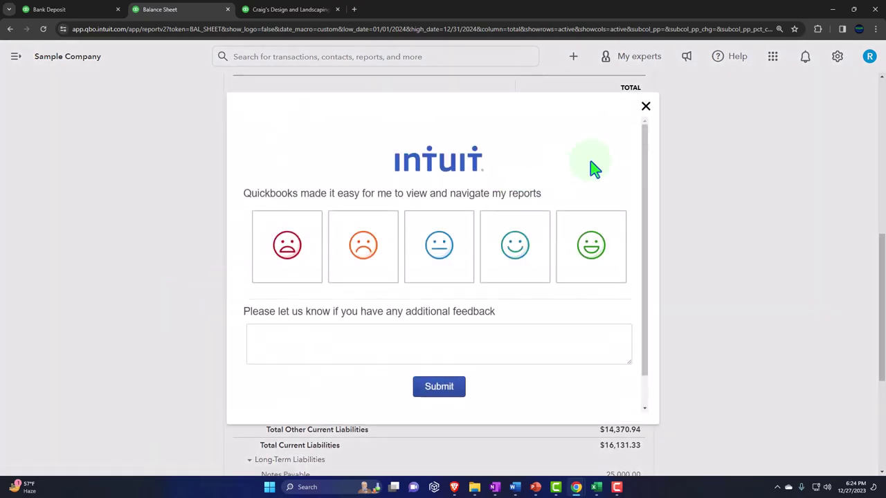
{"action": "left_click", "coordinate": [646, 108]}
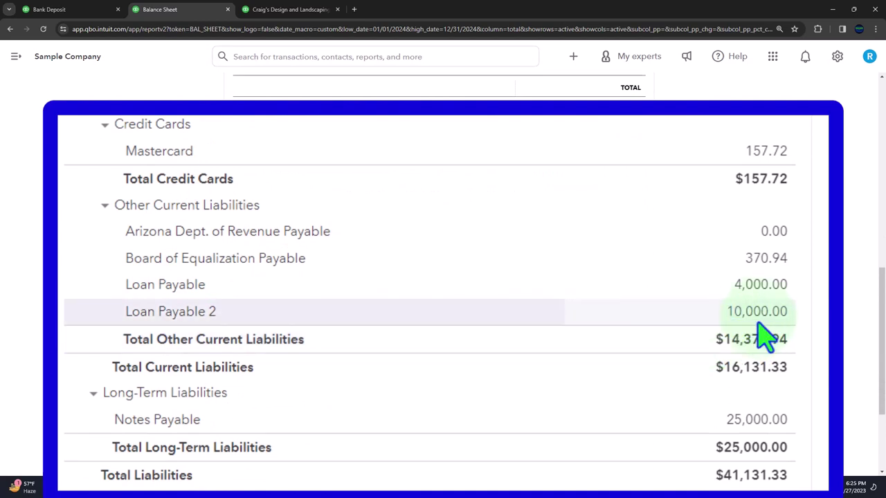
{"action": "scroll", "coordinate": [167, 313], "scroll_direction": "up", "scroll_amount": 5}
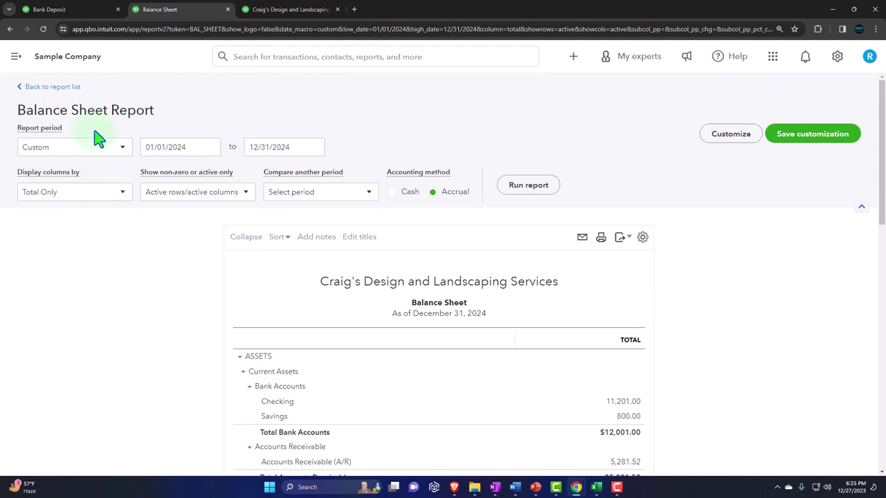
Create a new invoice and add Customer 1 to it as a new customer
{"action": "left_click", "coordinate": [77, 10]}
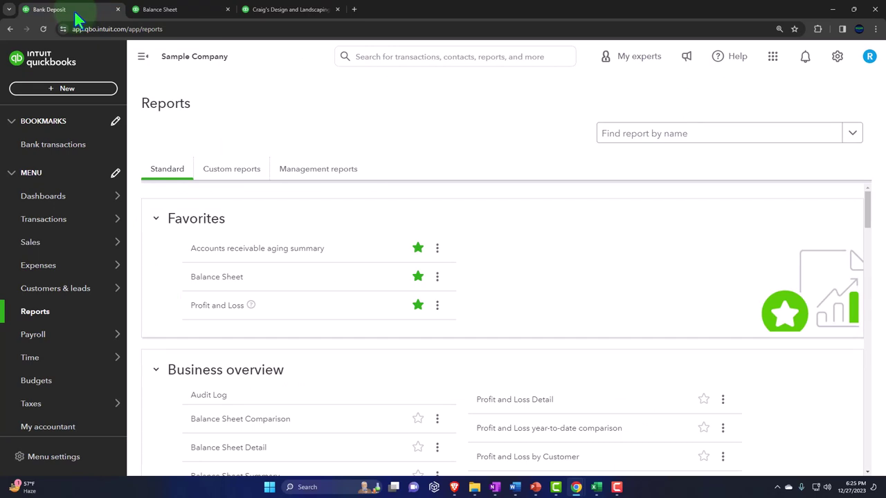
{"action": "left_click", "coordinate": [66, 92]}
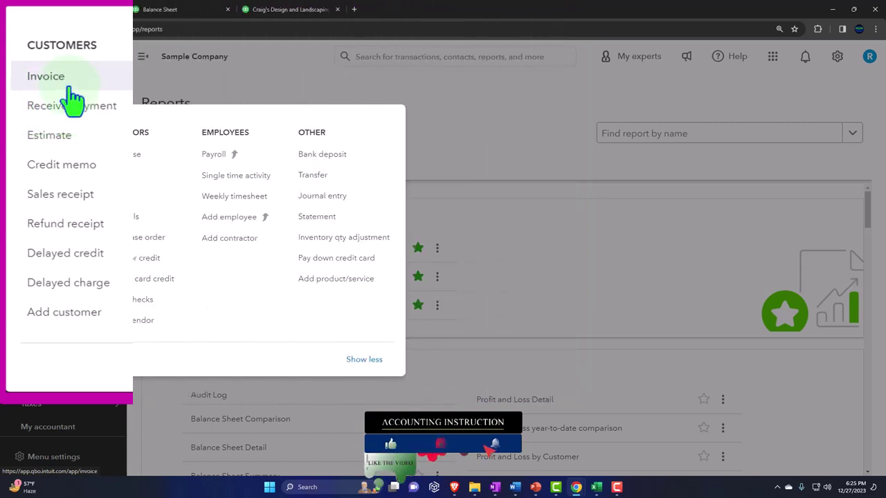
{"action": "left_click", "coordinate": [47, 159]}
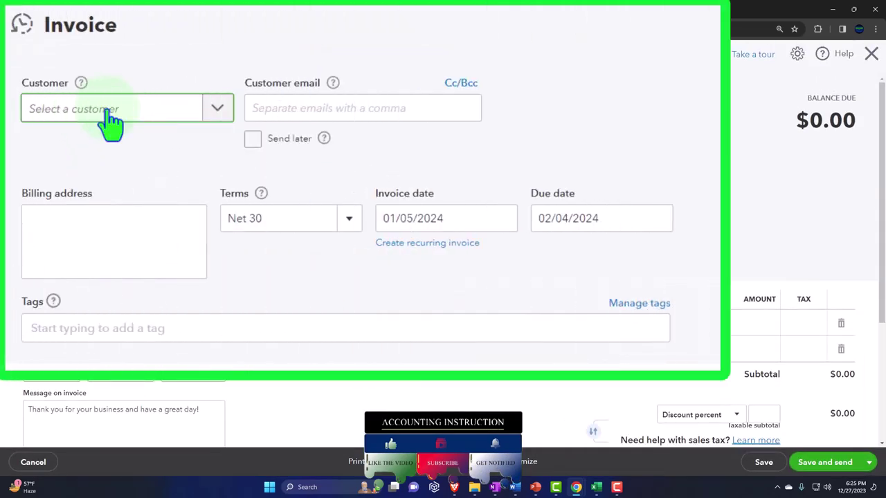
{"action": "type", "text": "Cust"}
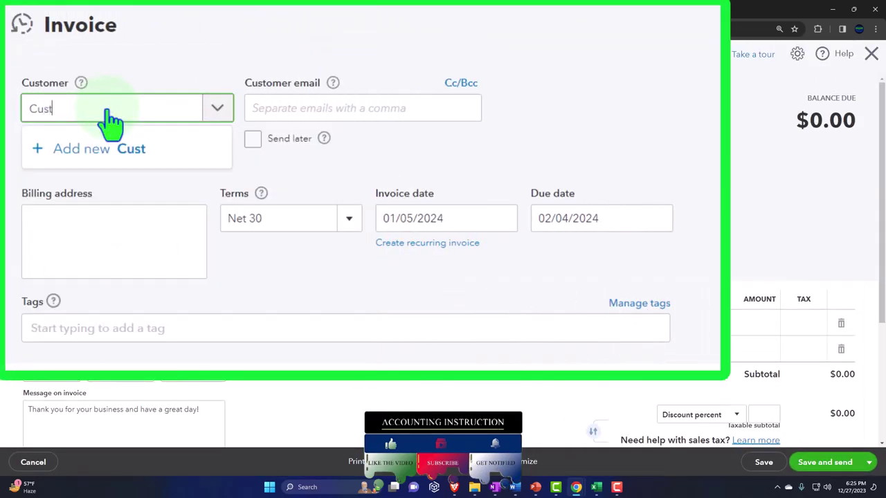
{"action": "type", "text": "omer 1"}
{"action": "key", "text": "Return"}
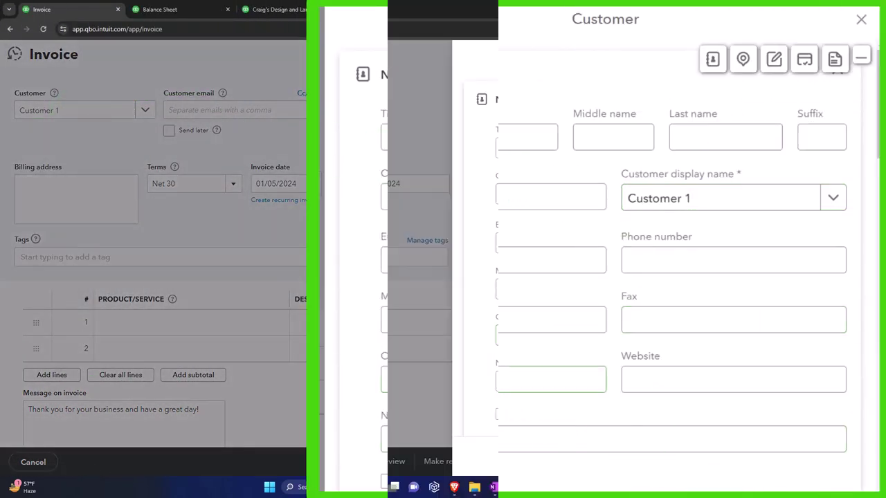
{"action": "left_click", "coordinate": [850, 461]}
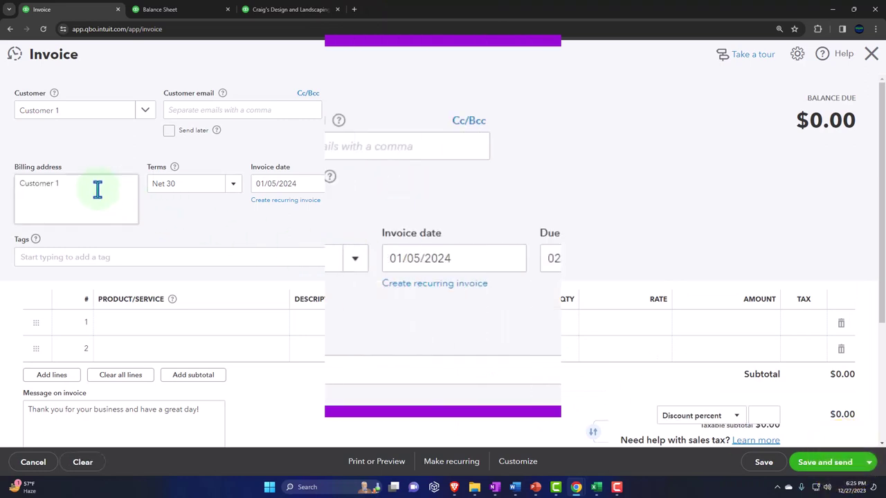
Set the invoice date to 01/06/2024
{"action": "key", "text": "Tab"}
{"action": "key", "text": "Tab"}
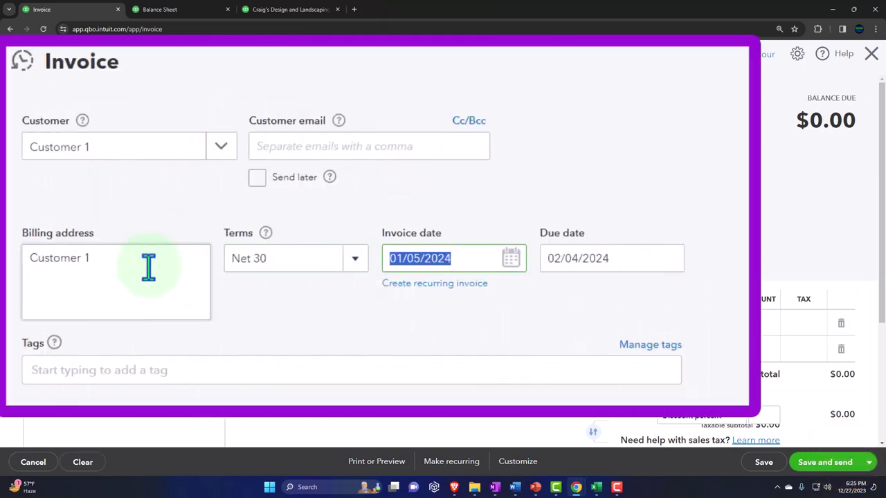
{"action": "key", "text": "plus"}
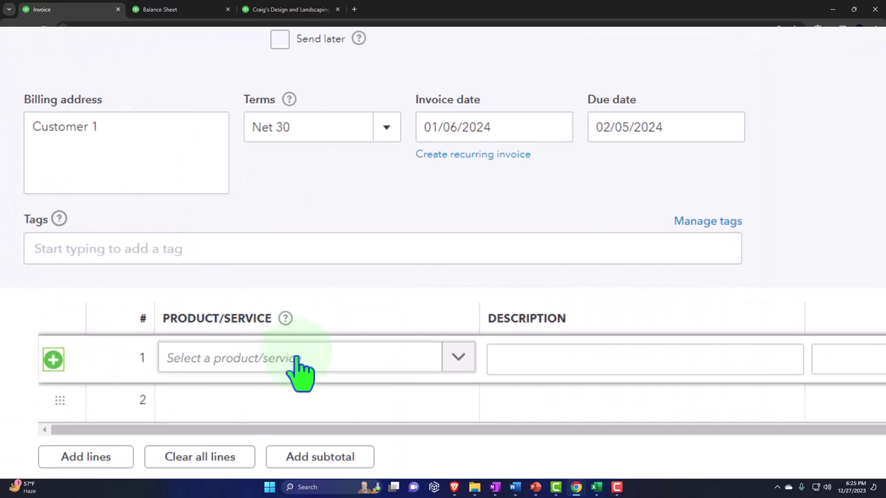
Start a new Service item for the first invoice line and name it Hourly
{"action": "left_click", "coordinate": [299, 367]}
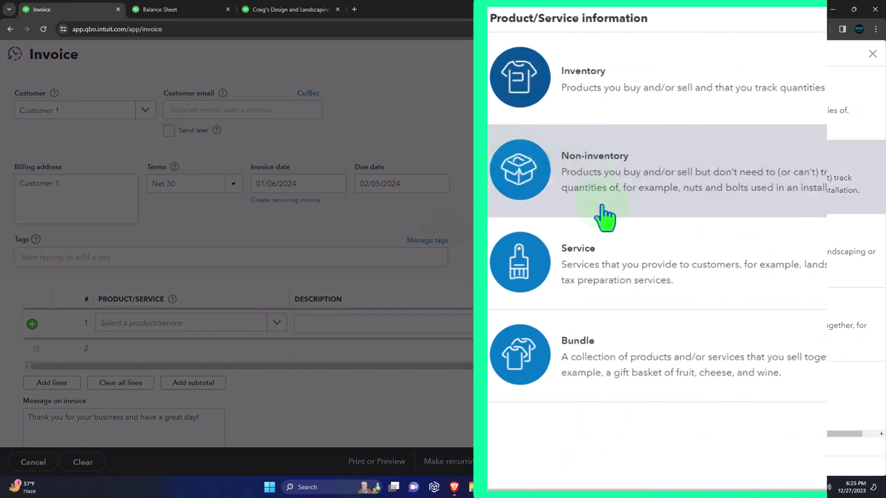
{"action": "left_click", "coordinate": [613, 277]}
{"action": "left_click", "coordinate": [533, 125]}
{"action": "type", "text": "HOu"}
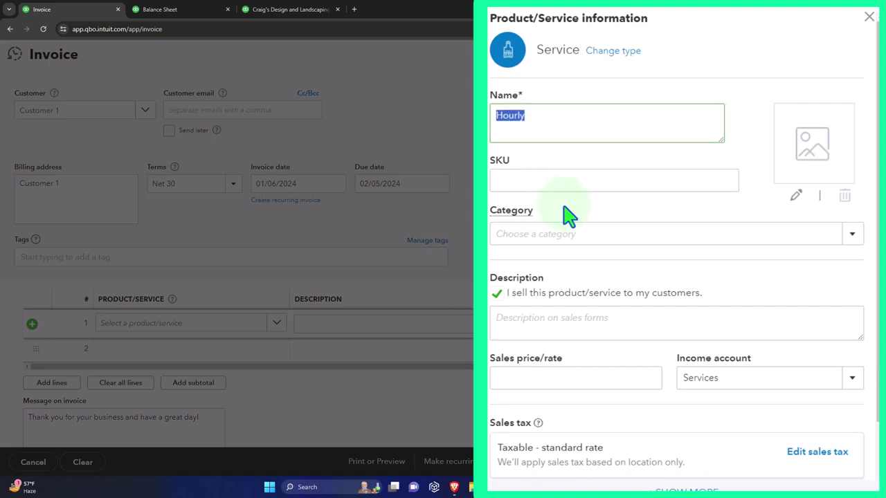
Give the Hourly service item the sales description Hourly and a sales price/rate of 100
{"action": "scroll", "coordinate": [564, 214], "scroll_direction": "down", "scroll_amount": 1}
{"action": "left_click", "coordinate": [549, 242]}
{"action": "type", "text": "Hourly"}
{"action": "left_click", "coordinate": [554, 297]}
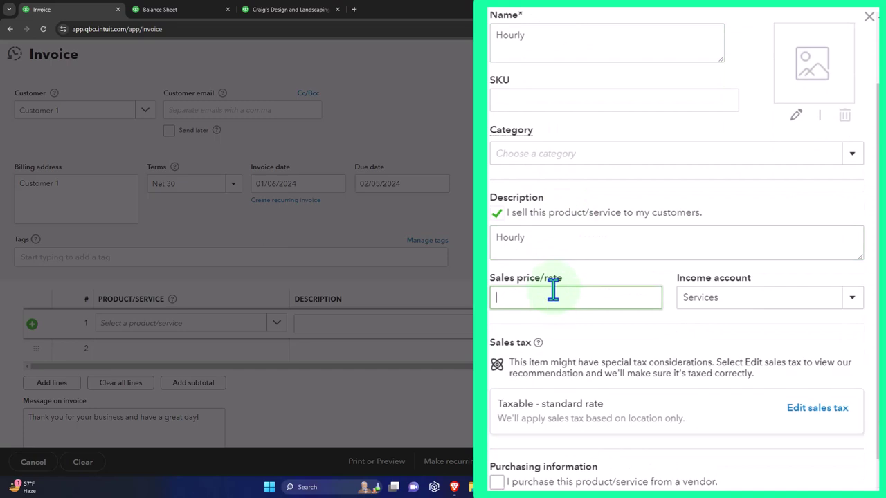
{"action": "key", "text": "Tab"}
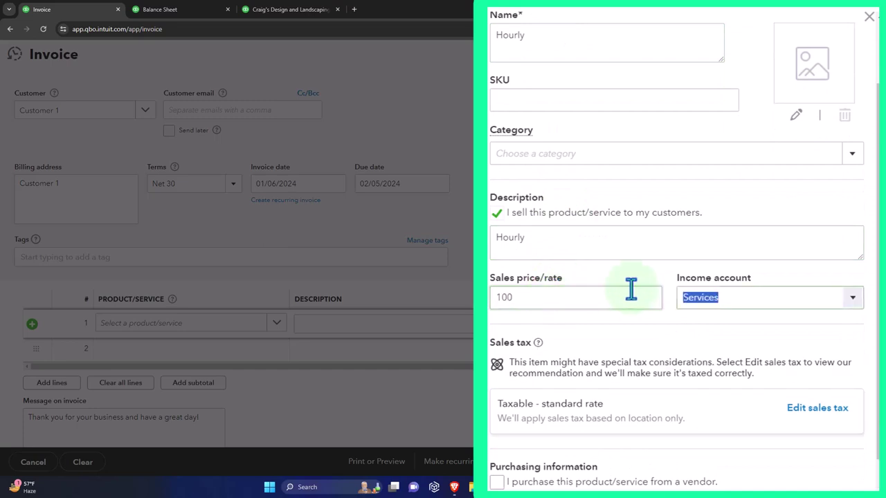
{"action": "scroll", "coordinate": [741, 304], "scroll_direction": "down", "scroll_amount": 1}
{"action": "left_click", "coordinate": [658, 380]}
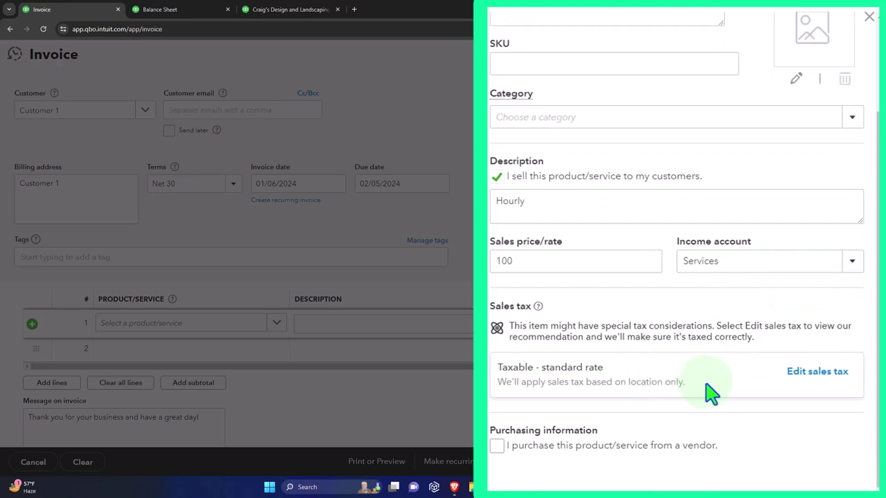
Make the Hourly service item Nontaxable for sales tax and save it to the invoice line
{"action": "left_click", "coordinate": [793, 380]}
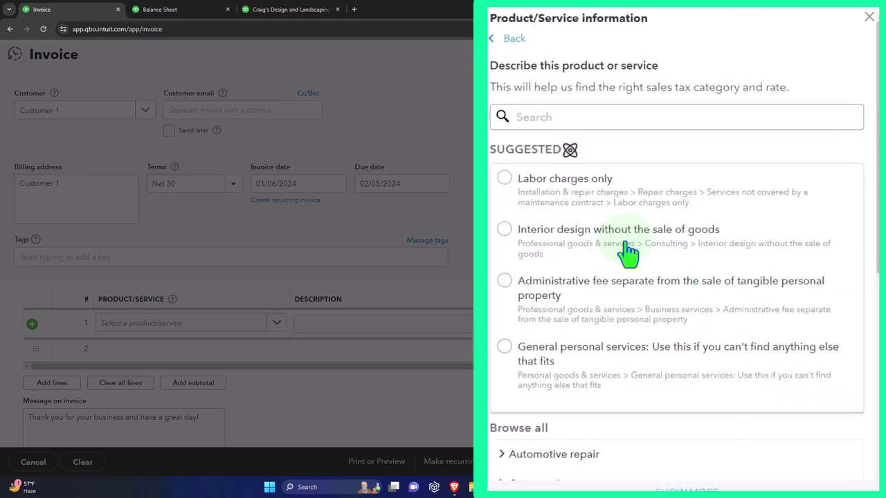
{"action": "scroll", "coordinate": [628, 254], "scroll_direction": "down", "scroll_amount": 5}
{"action": "left_click", "coordinate": [609, 367]}
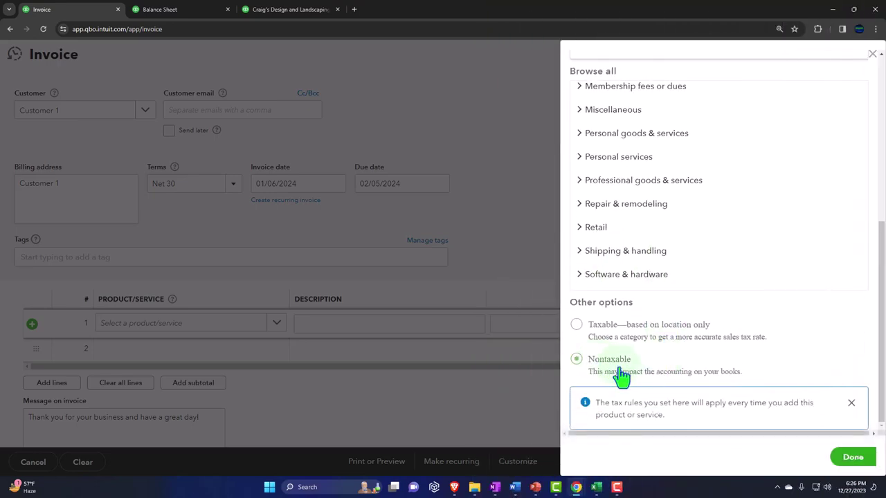
{"action": "left_click", "coordinate": [853, 458]}
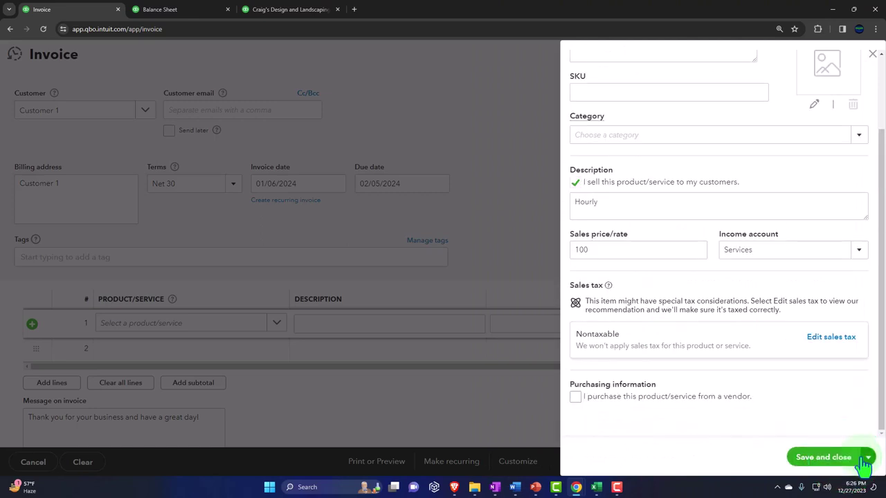
{"action": "left_click", "coordinate": [826, 462]}
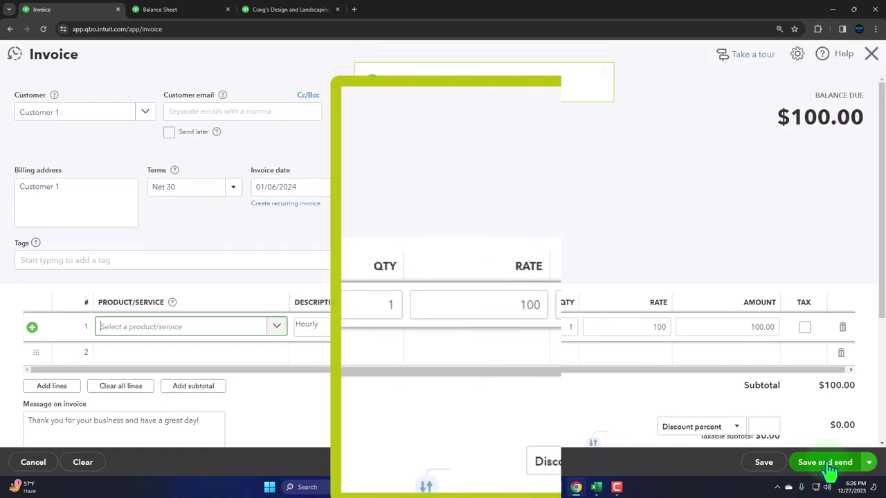
Set the Hourly line's quantity to 2, then save the invoice and start another new one
{"action": "left_click", "coordinate": [378, 312]}
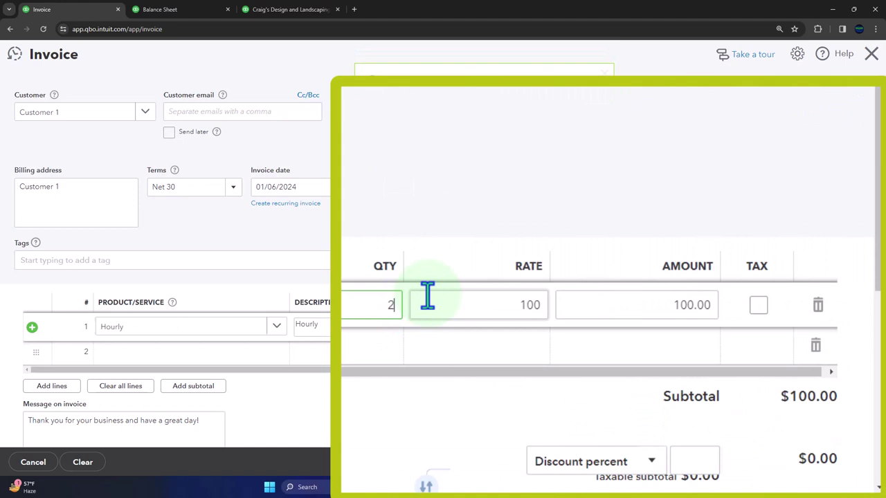
{"action": "type", "text": "2"}
{"action": "left_click", "coordinate": [427, 297]}
{"action": "scroll", "coordinate": [469, 343], "scroll_direction": "down", "scroll_amount": 2}
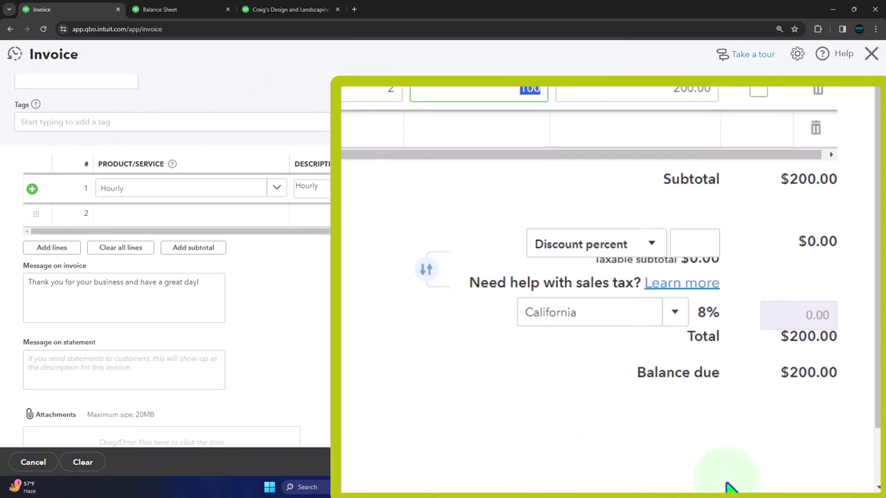
{"action": "left_click", "coordinate": [849, 487]}
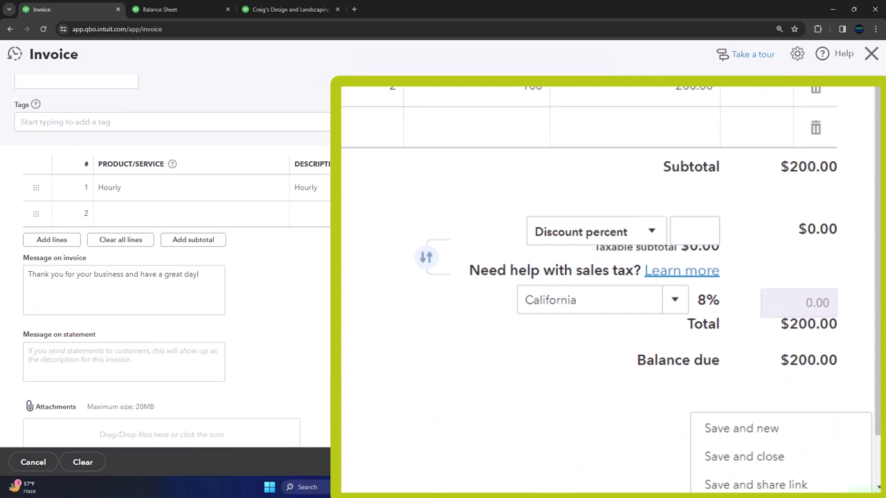
{"action": "left_click", "coordinate": [802, 415]}
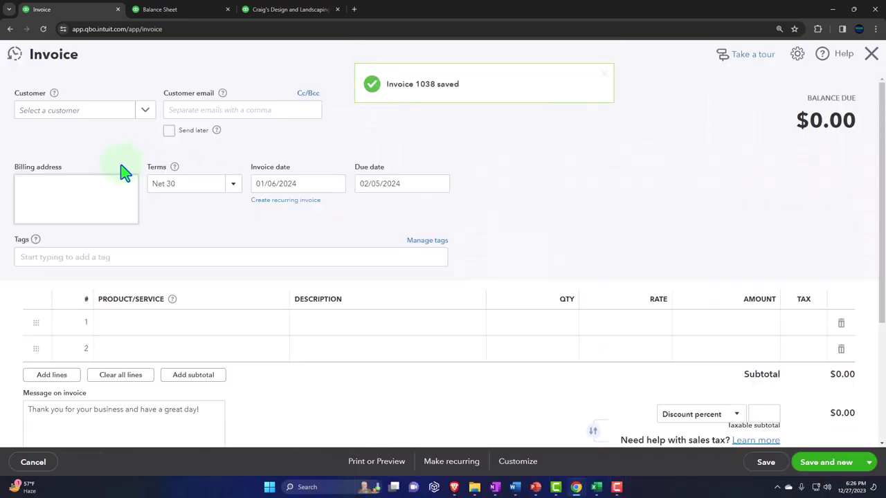
Add a new customer with the display name Customer 2 and save it as the invoice's customer
{"action": "left_click", "coordinate": [76, 113]}
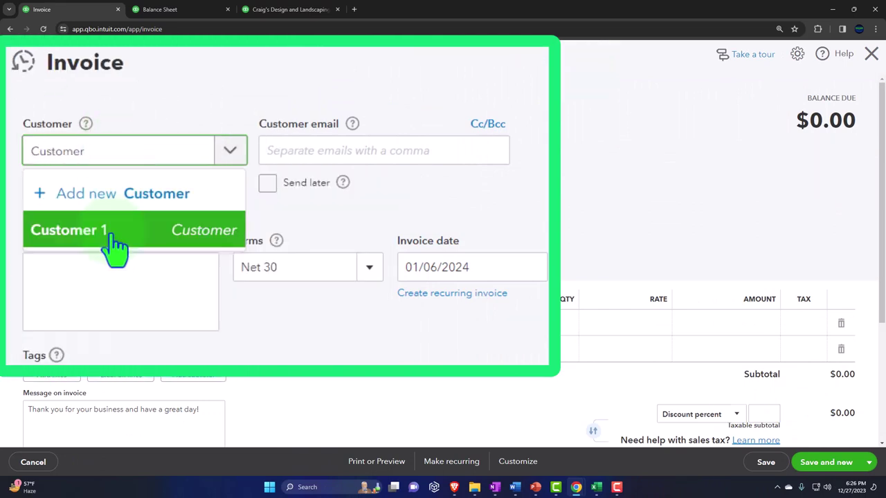
{"action": "double_click", "coordinate": [130, 149]}
{"action": "key", "text": "BackSpace"}
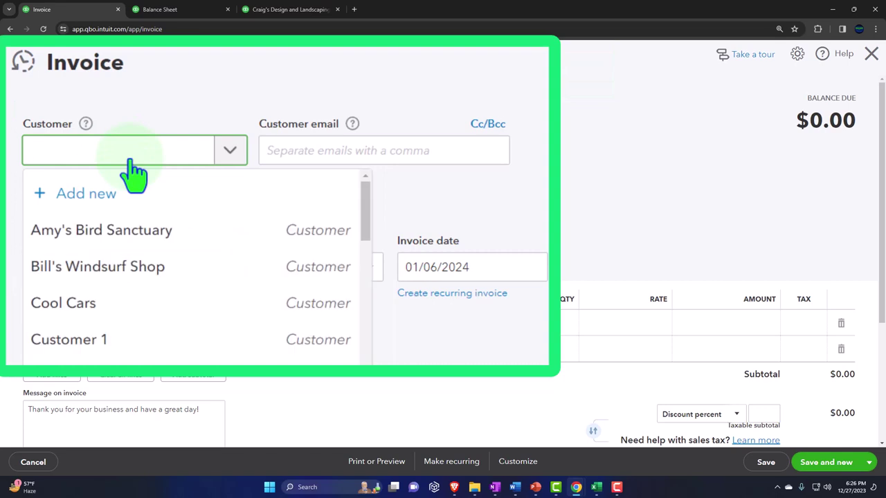
{"action": "type", "text": "Customer 2"}
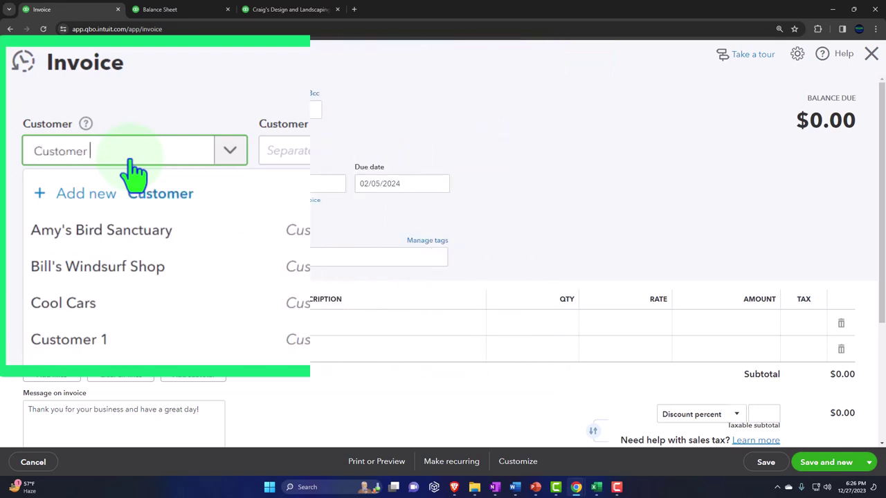
{"action": "left_click", "coordinate": [84, 126]}
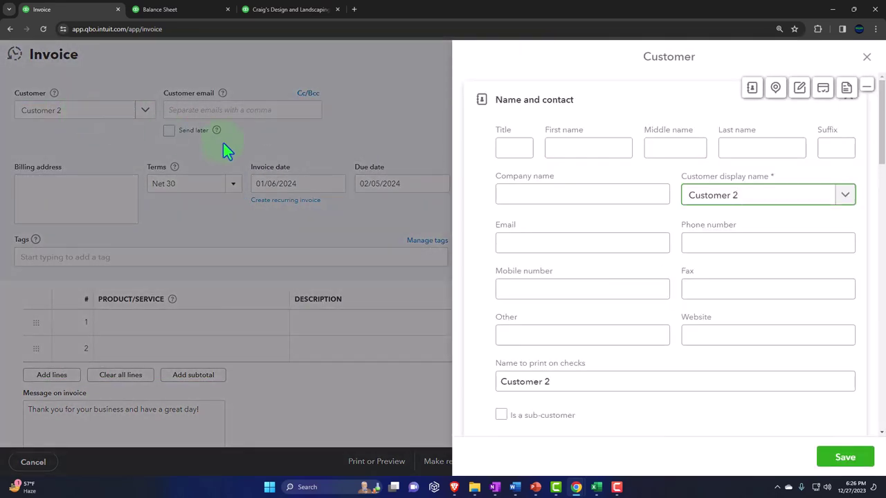
{"action": "left_click", "coordinate": [845, 457]}
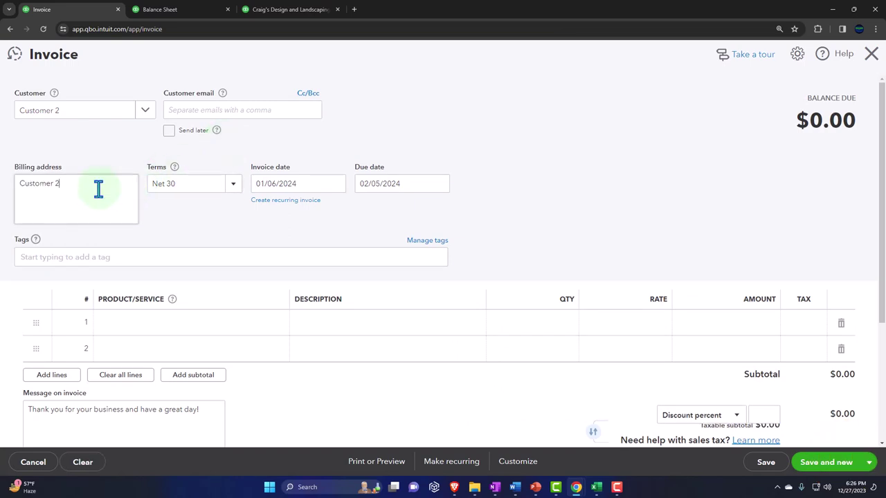
Advance the Customer 2 invoice date by one day to 01/07/2024
{"action": "key", "text": "Tab"}
{"action": "key", "text": "Tab"}
{"action": "key", "text": "plus"}
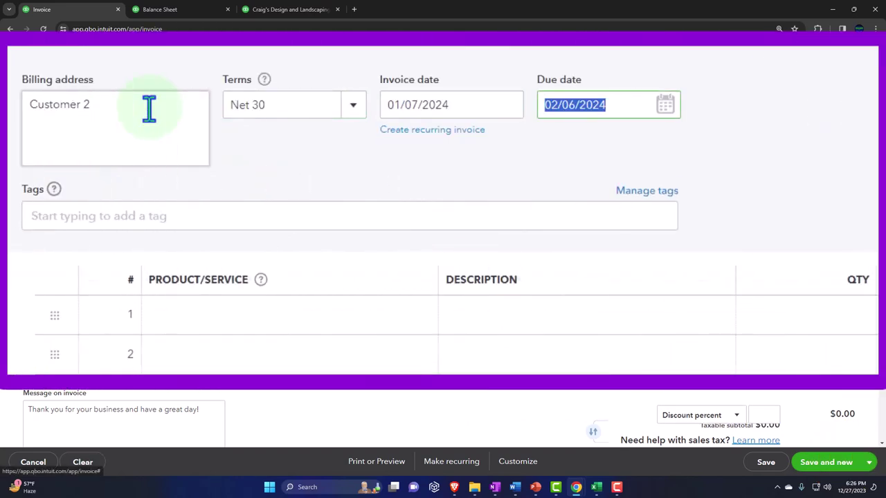
Add the existing Hourly service item to the first invoice line, then save and close the invoice
{"action": "left_click", "coordinate": [168, 331]}
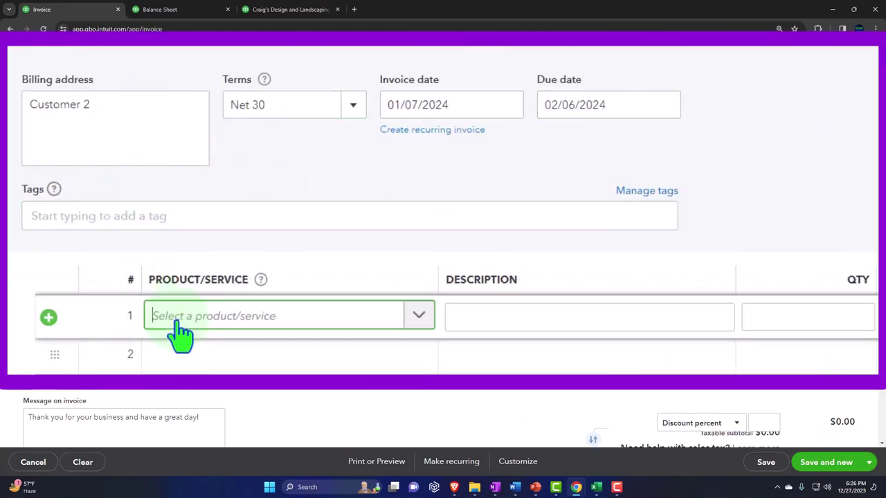
{"action": "left_click", "coordinate": [179, 323]}
{"action": "type", "text": "hour"}
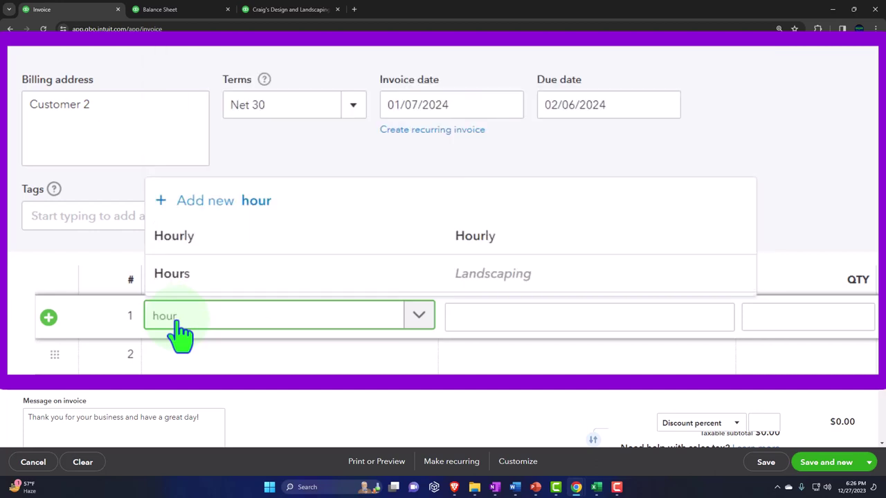
{"action": "left_click", "coordinate": [190, 237]}
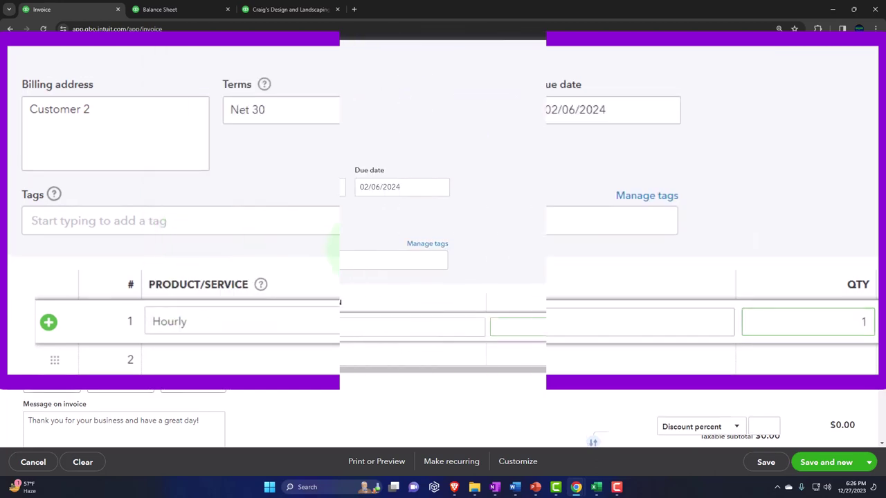
{"action": "scroll", "coordinate": [422, 319], "scroll_direction": "down", "scroll_amount": 3}
{"action": "scroll", "coordinate": [424, 319], "scroll_direction": "down", "scroll_amount": 1}
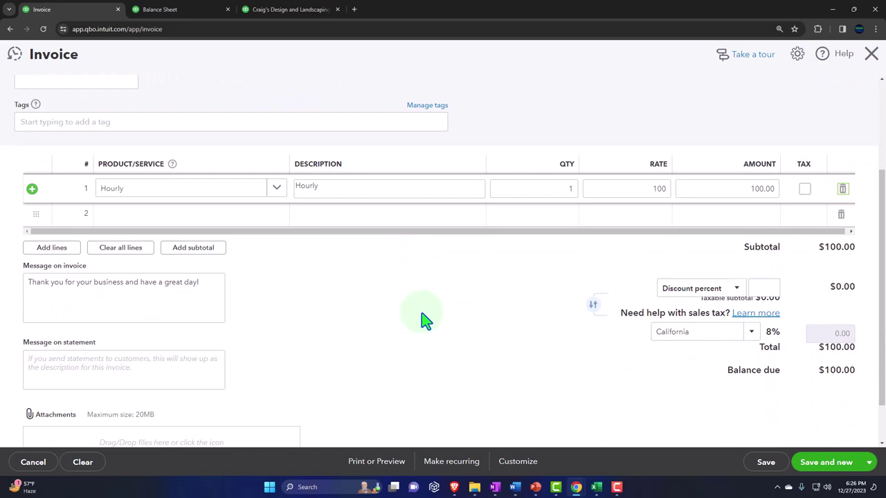
{"action": "left_click", "coordinate": [869, 463]}
{"action": "left_click", "coordinate": [814, 407]}
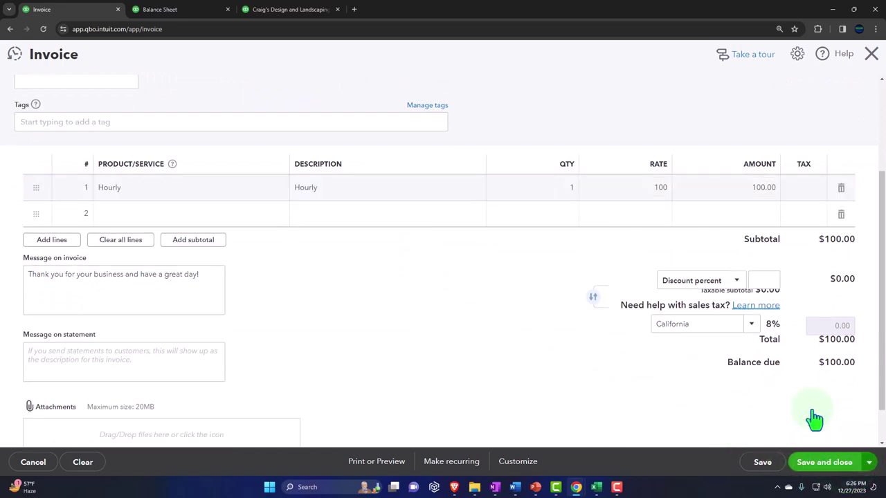
Rerun the Balance Sheet, examine the Accounts Receivable (A/R) transaction detail, and return to the report
{"action": "left_click", "coordinate": [186, 15]}
{"action": "left_click", "coordinate": [524, 186]}
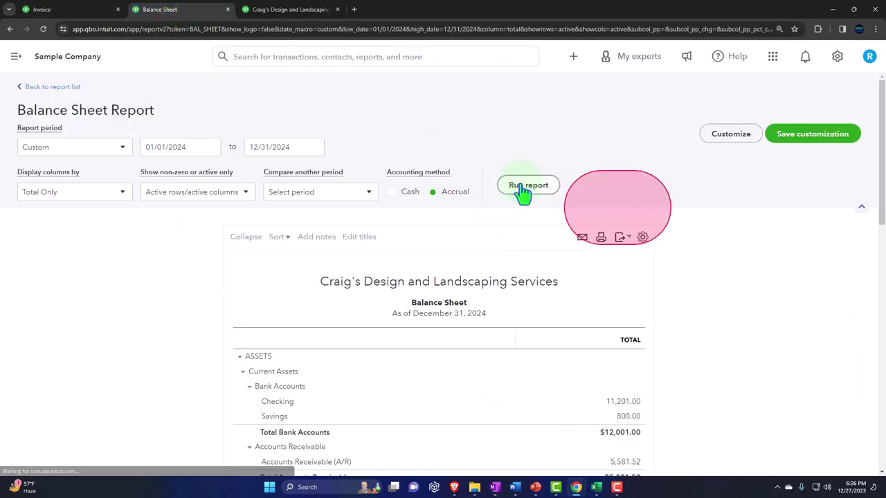
{"action": "scroll", "coordinate": [512, 221], "scroll_direction": "down", "scroll_amount": 3}
{"action": "left_click", "coordinate": [696, 294]}
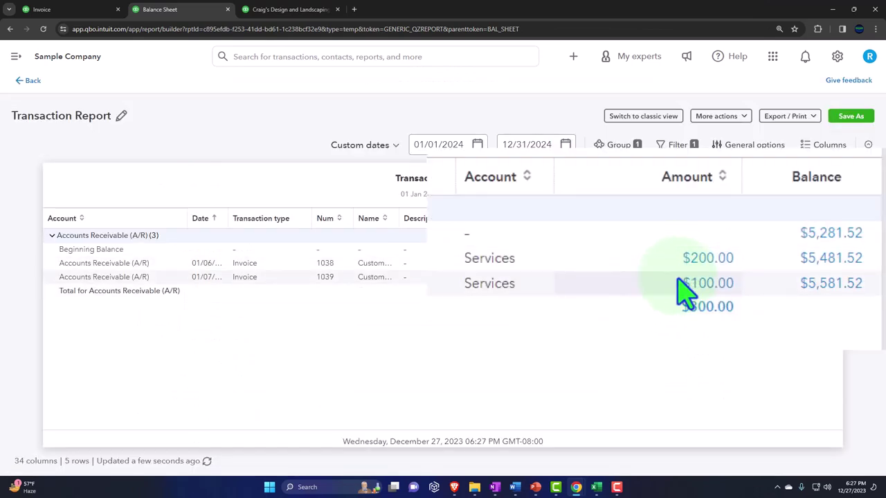
{"action": "left_click", "coordinate": [31, 82]}
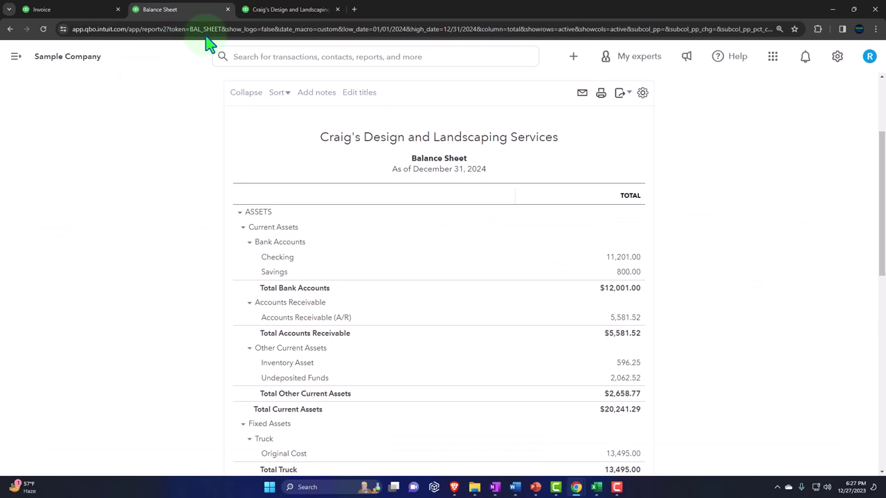
Run the Profit and Loss report for 01/01/2024 to 12/31/2024
{"action": "left_click", "coordinate": [272, 9]}
{"action": "scroll", "coordinate": [287, 118], "scroll_direction": "up", "scroll_amount": 3}
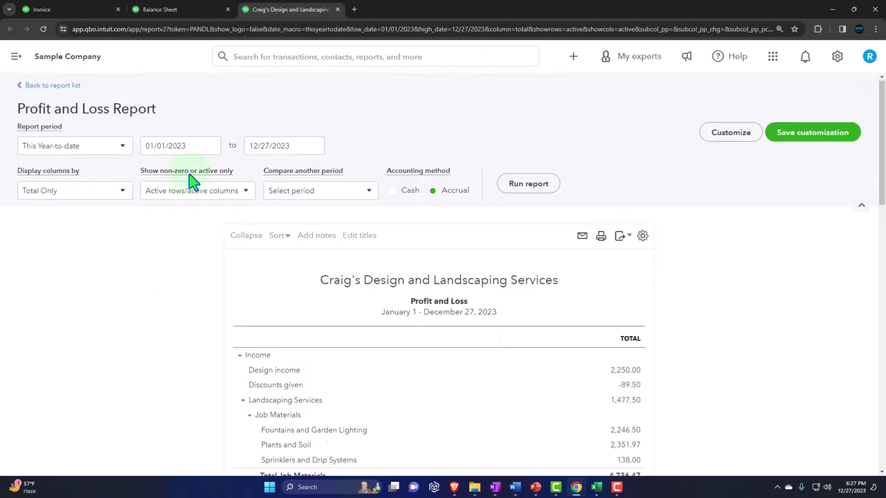
{"action": "left_click", "coordinate": [188, 147]}
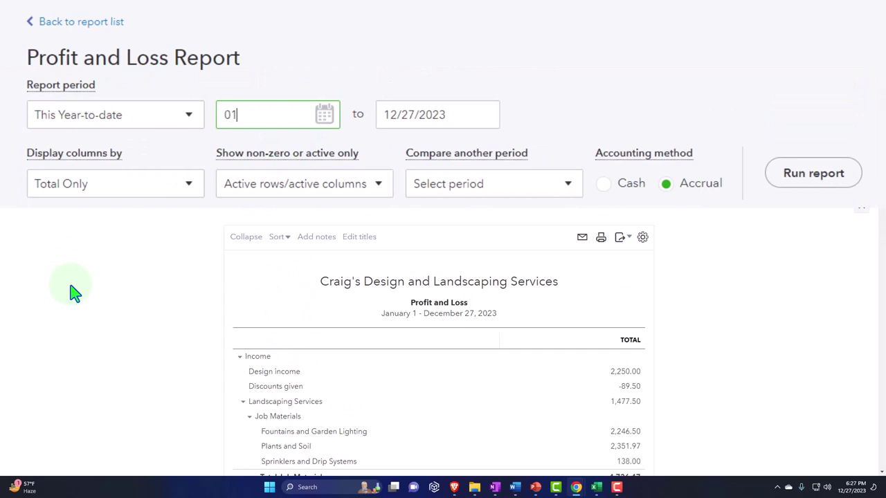
{"action": "key", "text": "Tab"}
{"action": "type", "text": "1"}
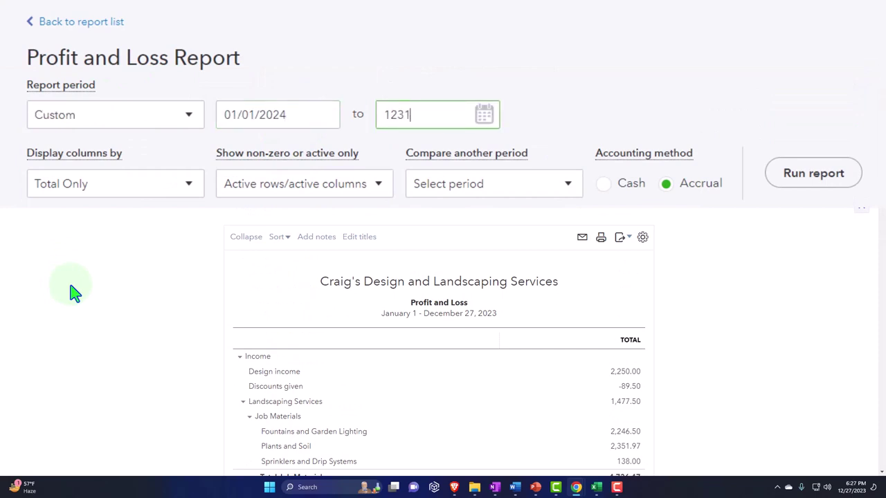
{"action": "left_click", "coordinate": [530, 184]}
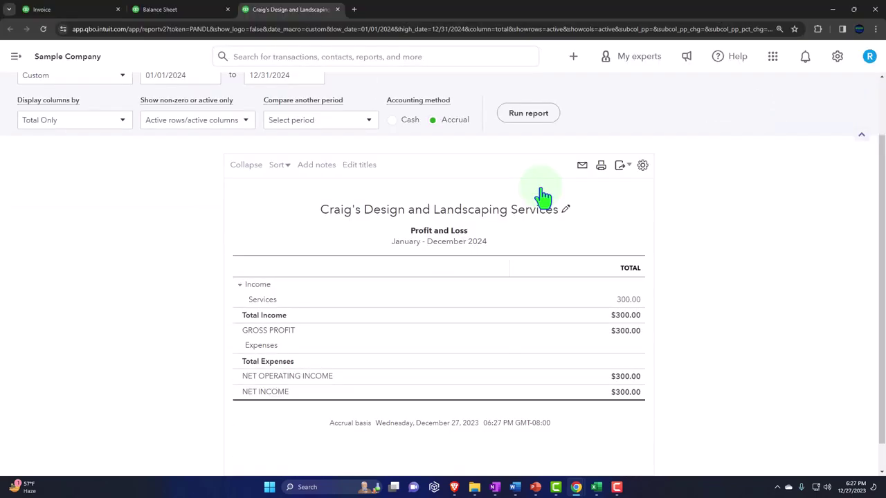
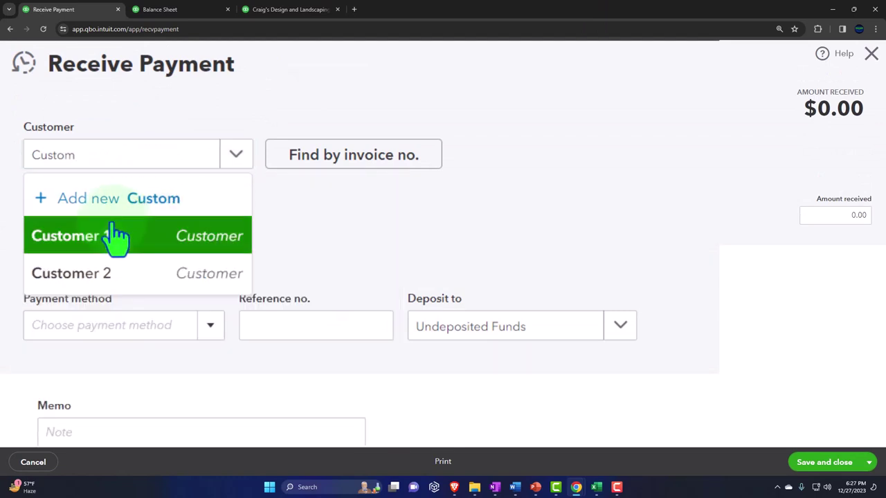
Select Customer 1 for the received payment and apply it to Invoice # 1038, keeping Undeposited Funds as the deposit account
{"action": "left_click", "coordinate": [114, 238]}
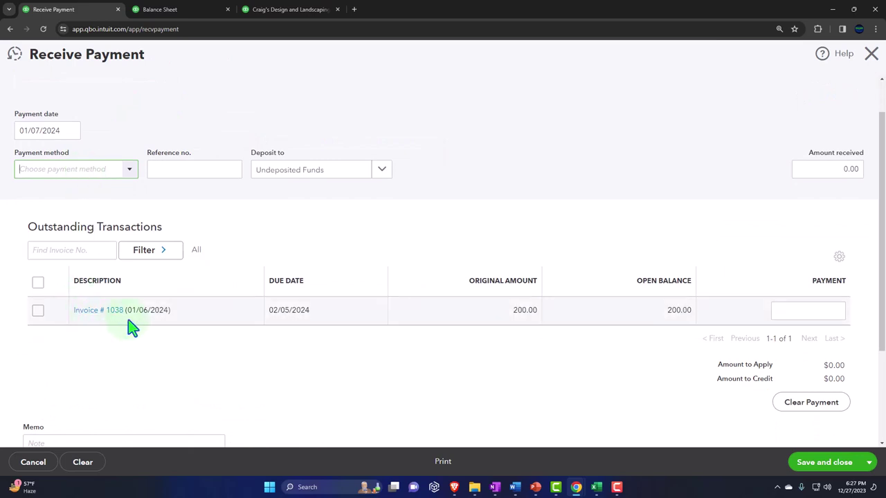
{"action": "left_click", "coordinate": [38, 311]}
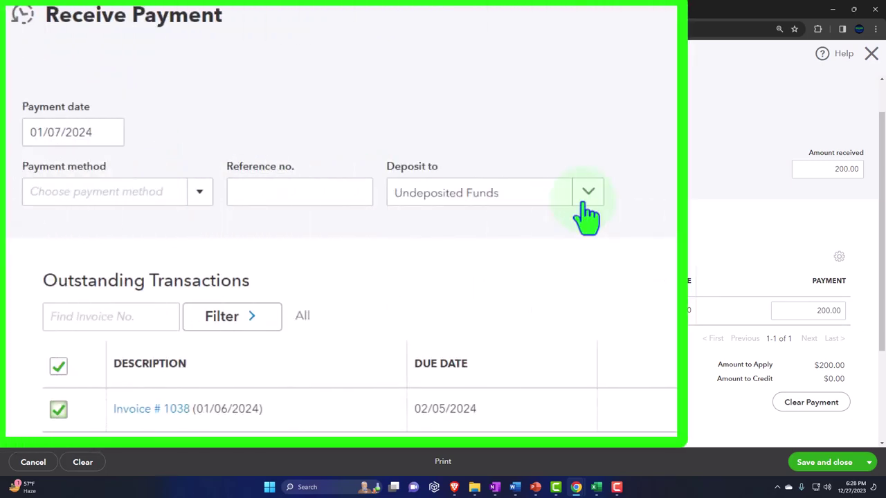
{"action": "left_click", "coordinate": [582, 205]}
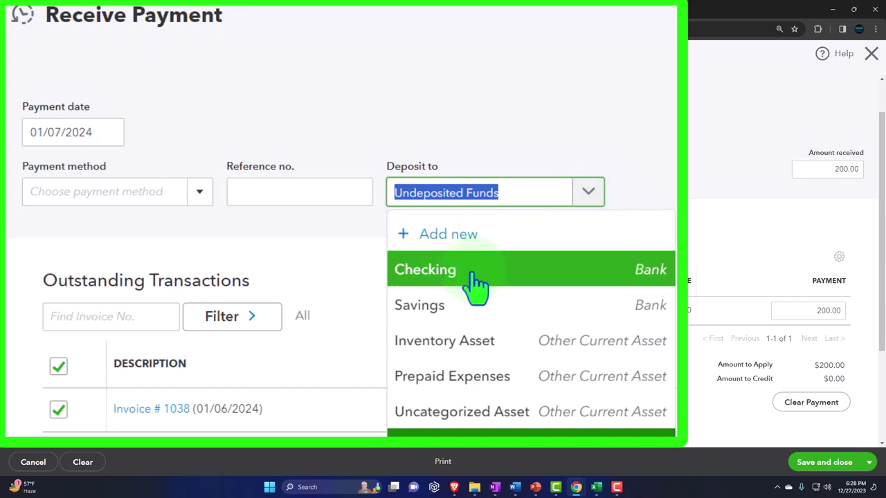
{"action": "left_click", "coordinate": [636, 218]}
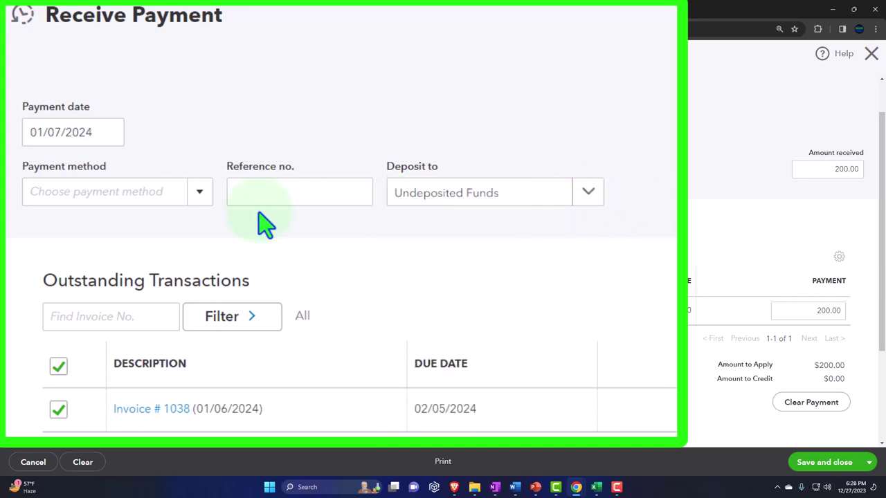
Set Customer 1's payment method to Cash, then save the payment and start a new one
{"action": "left_click", "coordinate": [206, 197]}
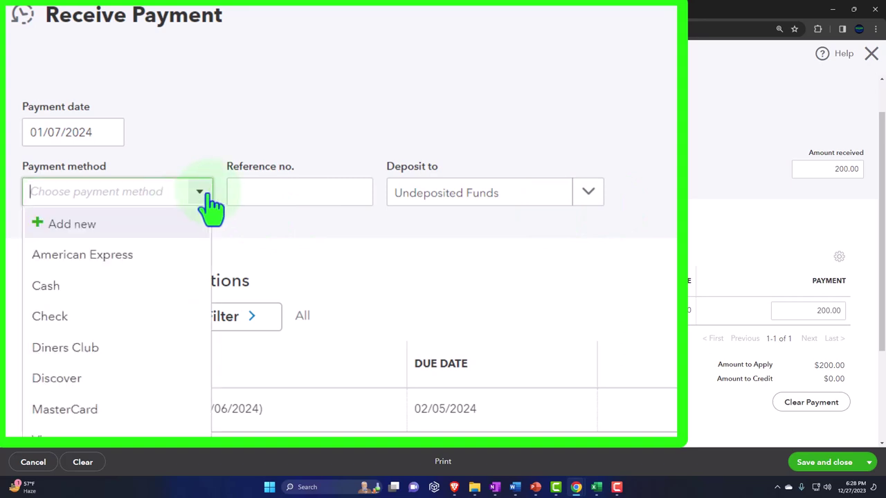
{"action": "left_click", "coordinate": [107, 304]}
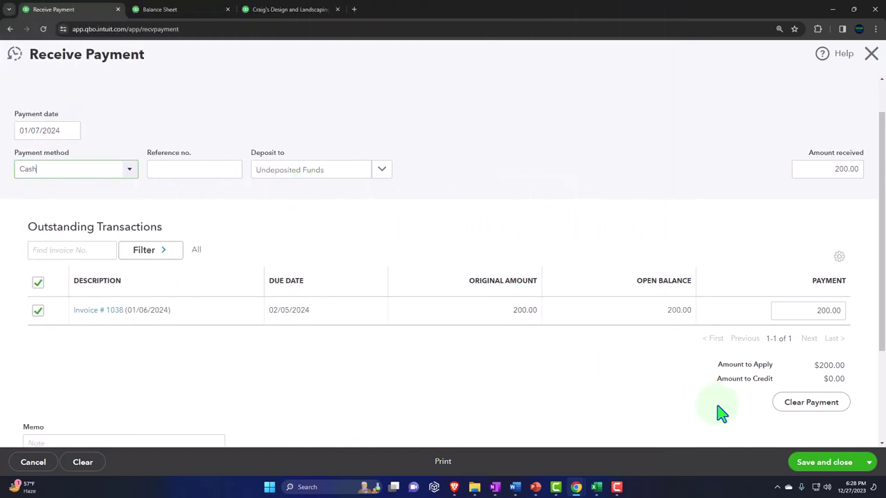
{"action": "left_click", "coordinate": [867, 464]}
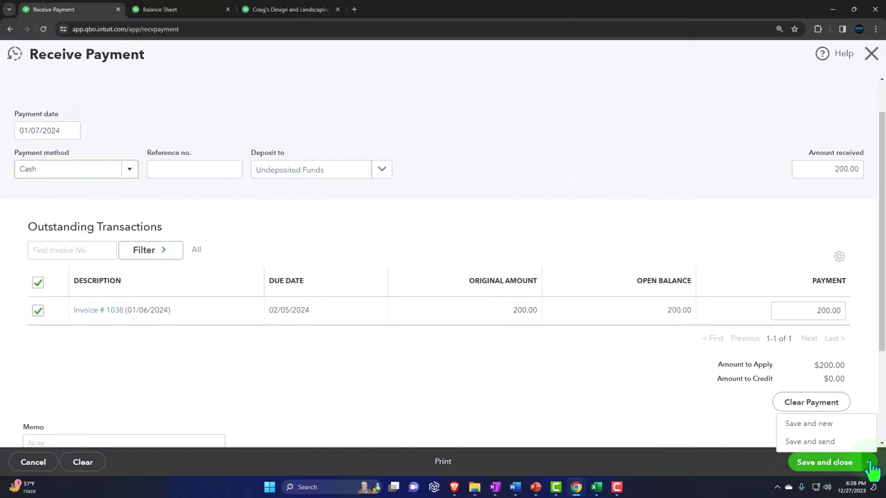
{"action": "left_click", "coordinate": [834, 430]}
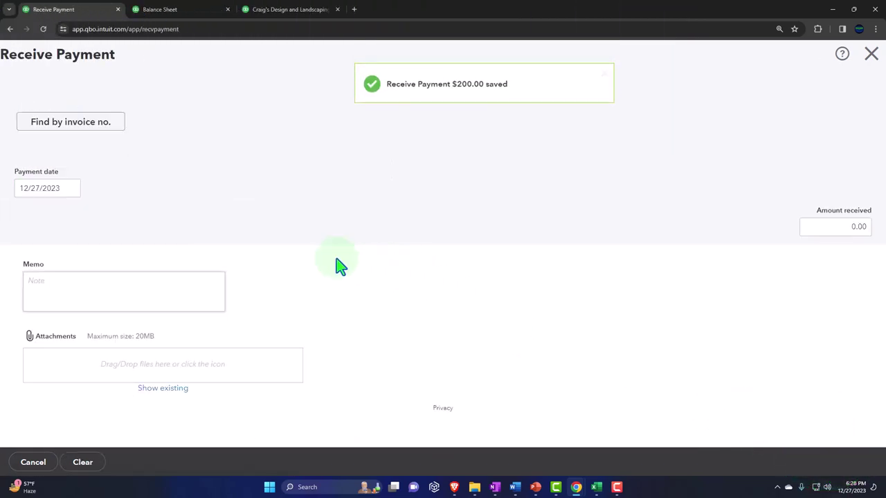
Select Customer 2 for the new received payment and set the payment method to Cash
{"action": "left_click", "coordinate": [95, 112]}
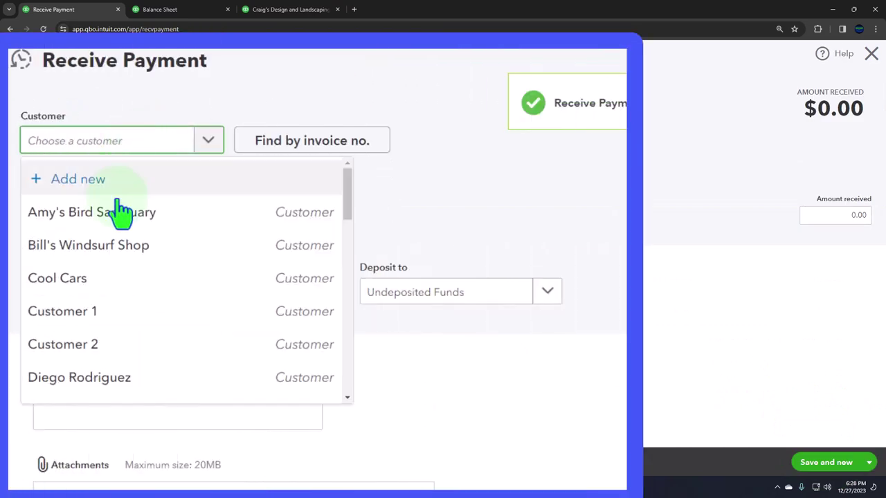
{"action": "left_click", "coordinate": [99, 344]}
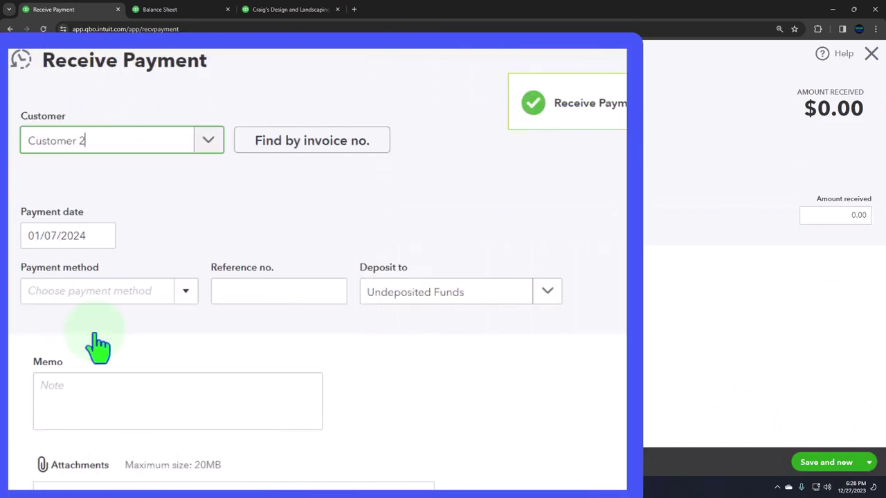
{"action": "left_click", "coordinate": [77, 296]}
{"action": "left_click", "coordinate": [185, 292]}
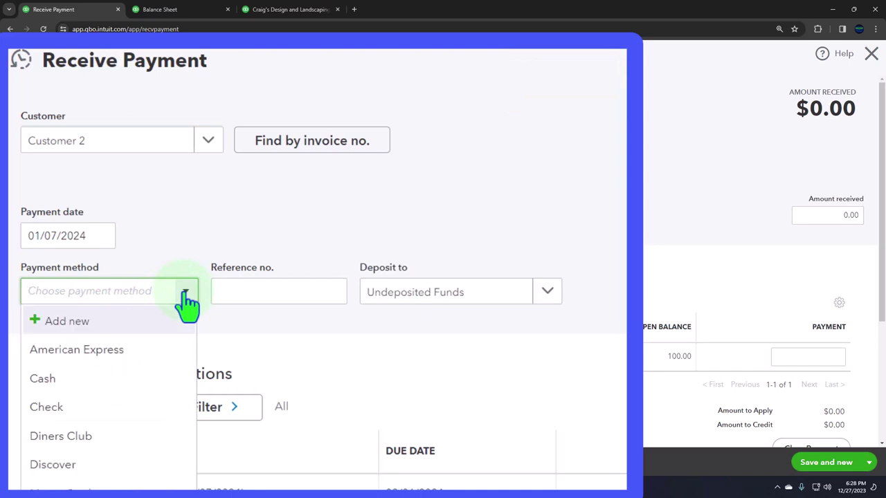
{"action": "left_click", "coordinate": [150, 379]}
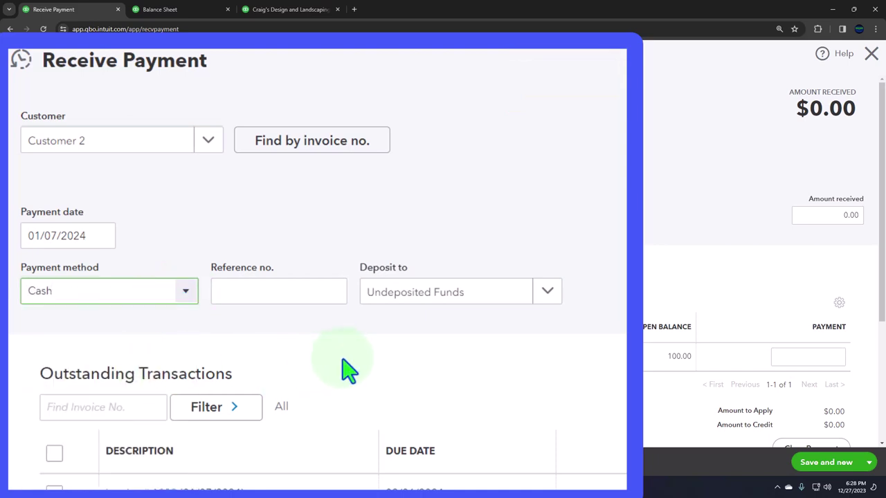
Apply Customer 2's payment to Invoice # 1039, then save and close the payment
{"action": "left_click", "coordinate": [686, 365]}
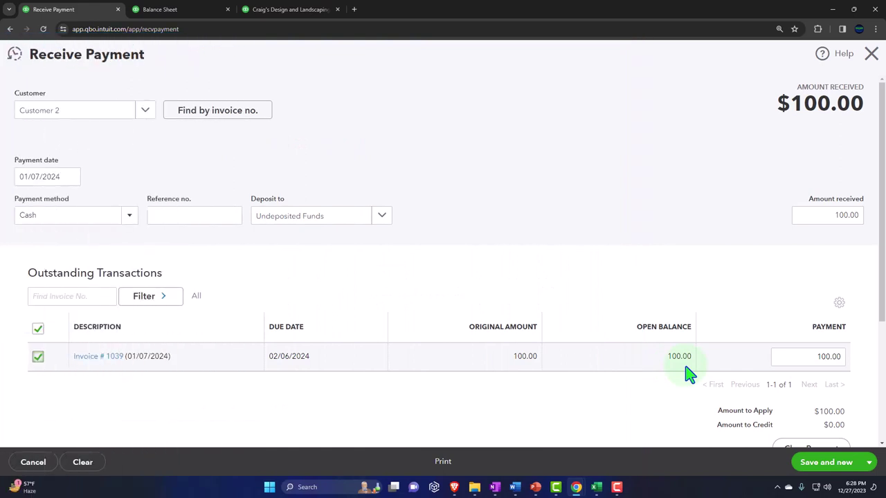
{"action": "left_click", "coordinate": [687, 375]}
{"action": "left_click", "coordinate": [302, 248]}
{"action": "left_click", "coordinate": [869, 463]}
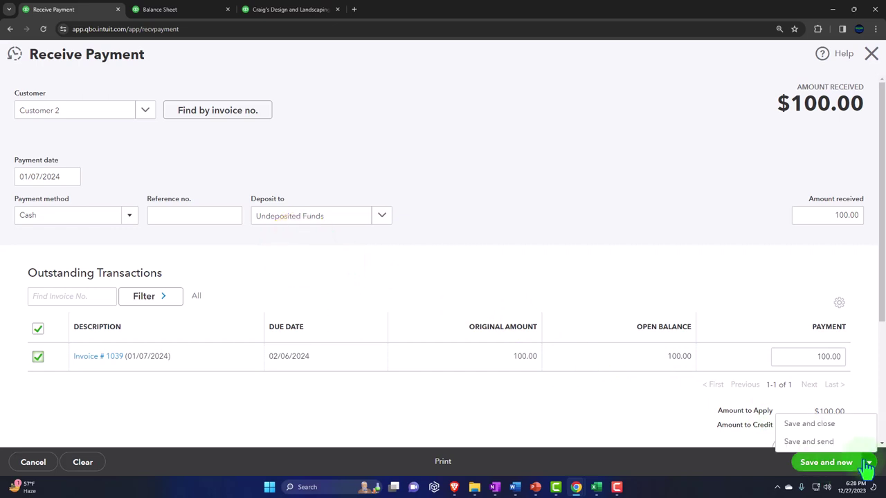
{"action": "left_click", "coordinate": [813, 425]}
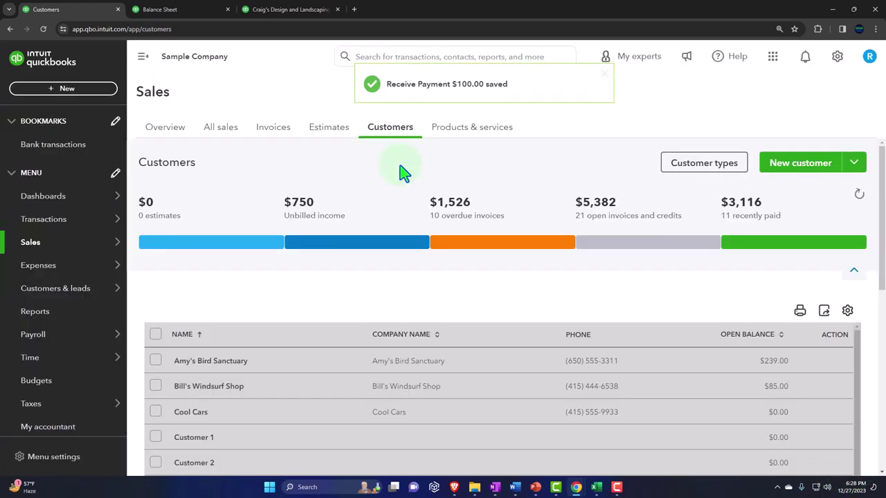
Rerun the Balance Sheet report for 01/01/2024 to 12/31/2024 to include the two received payments
{"action": "left_click", "coordinate": [185, 9]}
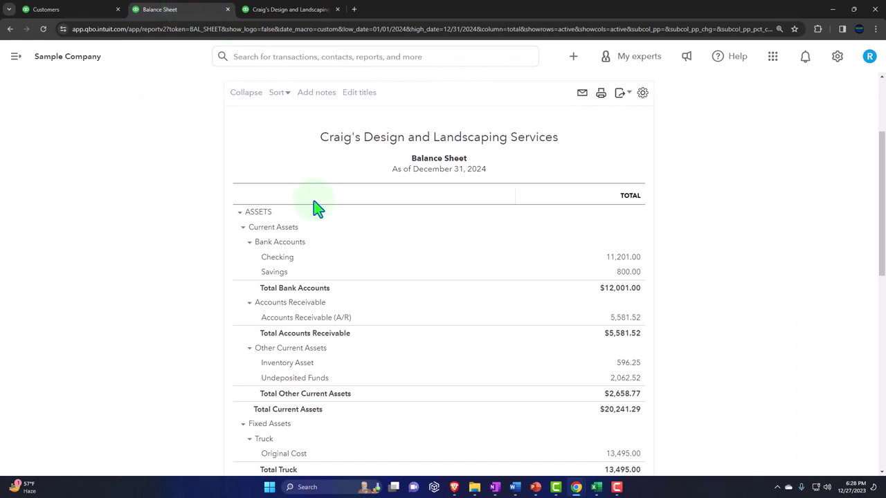
{"action": "scroll", "coordinate": [346, 215], "scroll_direction": "up", "scroll_amount": 3}
{"action": "left_click", "coordinate": [526, 191]}
{"action": "scroll", "coordinate": [447, 277], "scroll_direction": "down", "scroll_amount": 3}
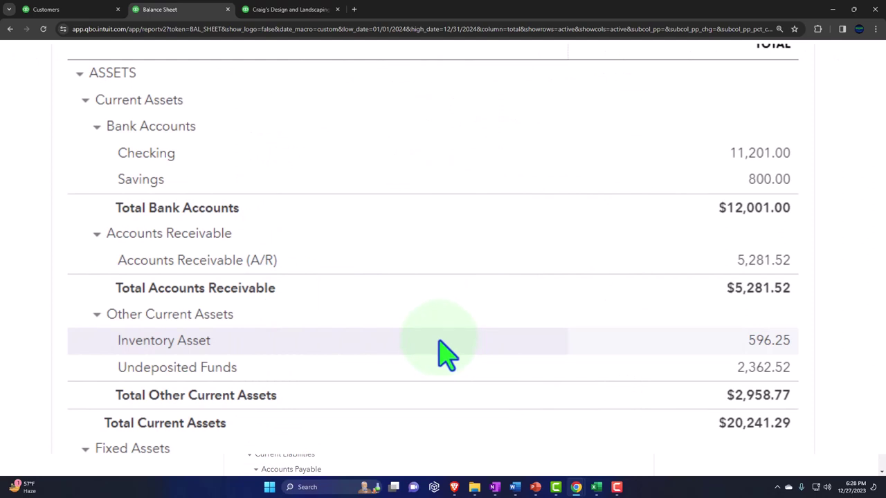
Review the transactions behind Undeposited Funds and Accounts Receivable (A/R), returning to the Balance Sheet after each
{"action": "left_click", "coordinate": [765, 369]}
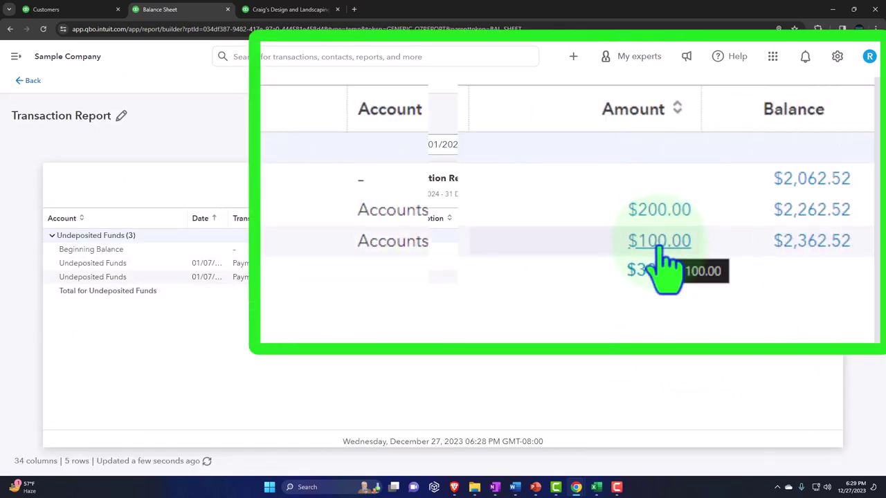
{"action": "left_click", "coordinate": [30, 82]}
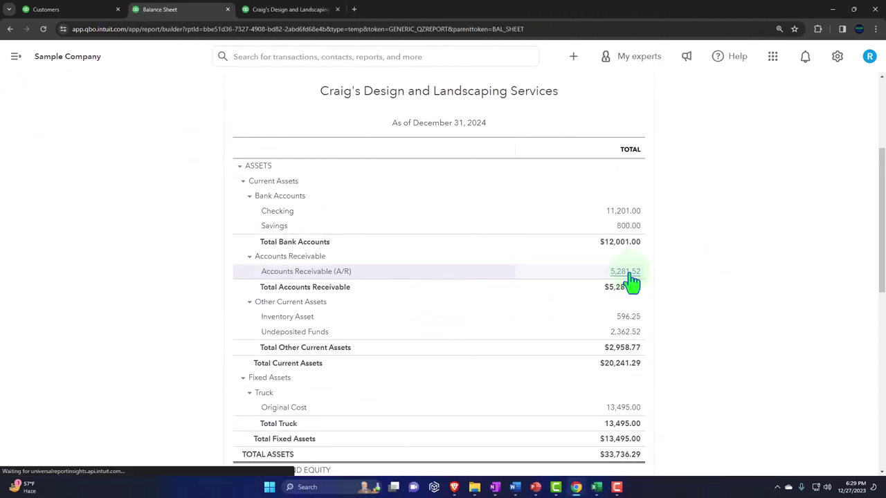
{"action": "left_click", "coordinate": [629, 275]}
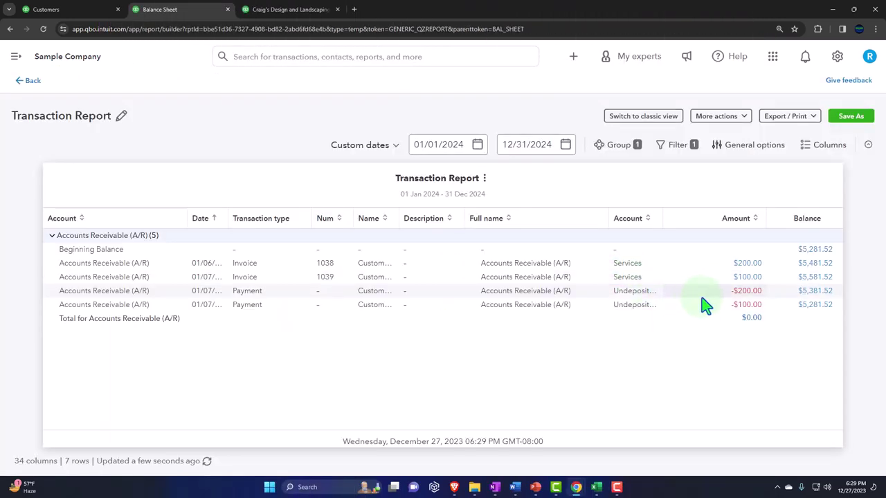
{"action": "left_click", "coordinate": [32, 82]}
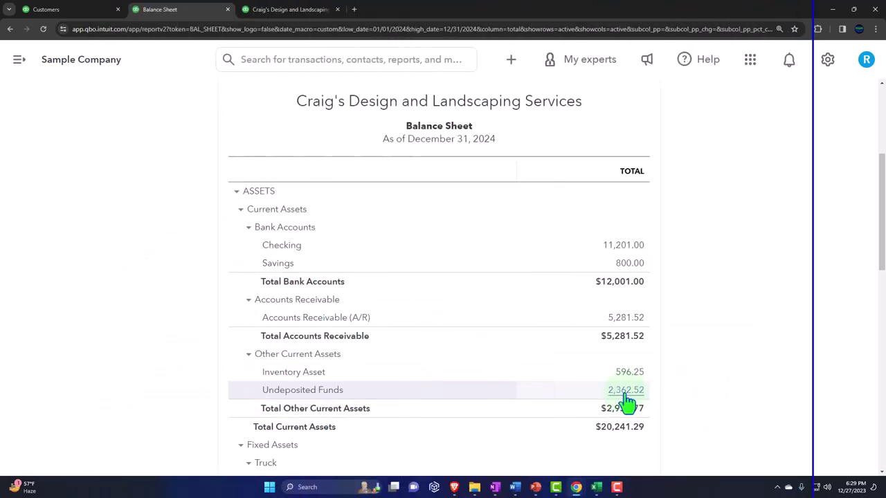
Create a bank deposit into Checking containing the Customer 1 and Customer 2 cash payments, then save and close it
{"action": "left_click", "coordinate": [67, 15]}
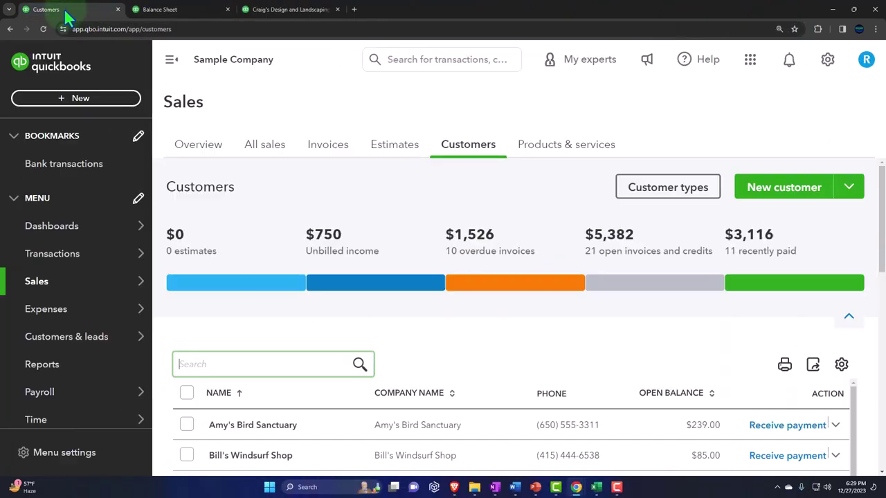
{"action": "left_click", "coordinate": [84, 98]}
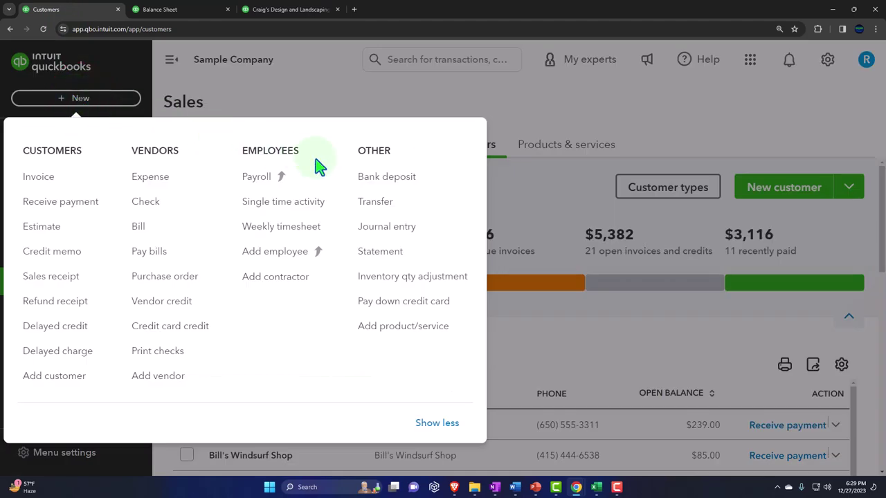
{"action": "left_click", "coordinate": [385, 184]}
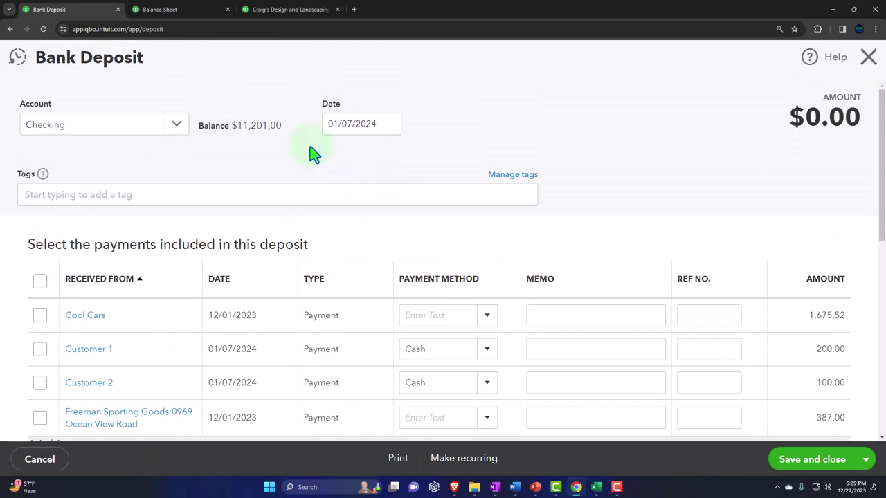
{"action": "key", "text": "ctrl+minus"}
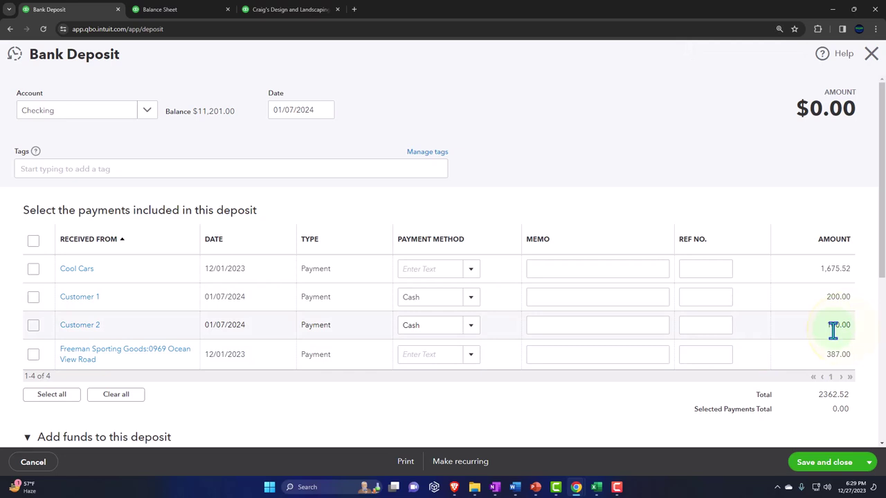
{"action": "left_click", "coordinate": [34, 298]}
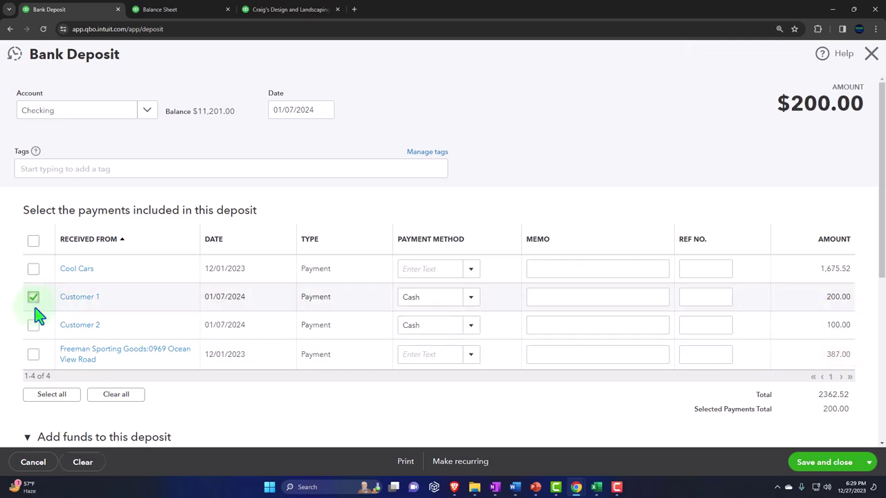
{"action": "left_click", "coordinate": [33, 324]}
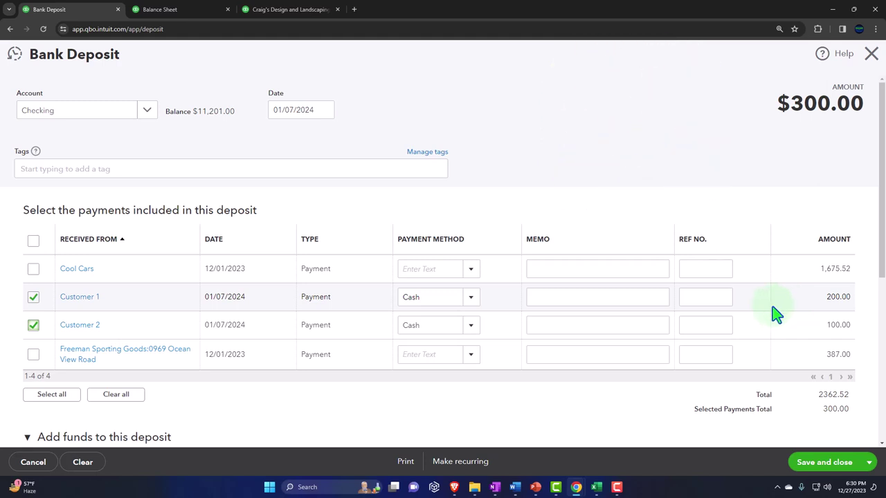
{"action": "scroll", "coordinate": [711, 339], "scroll_direction": "down", "scroll_amount": 2}
{"action": "scroll", "coordinate": [711, 339], "scroll_direction": "down", "scroll_amount": 1}
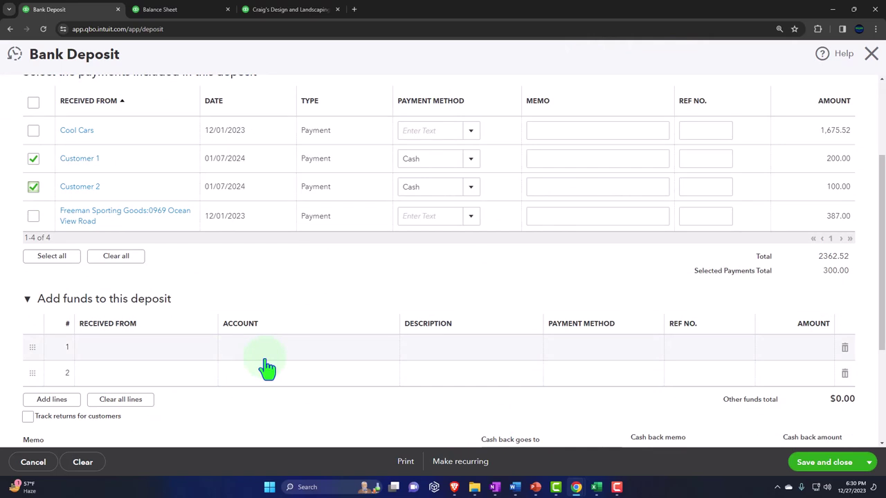
{"action": "scroll", "coordinate": [266, 369], "scroll_direction": "up", "scroll_amount": 2}
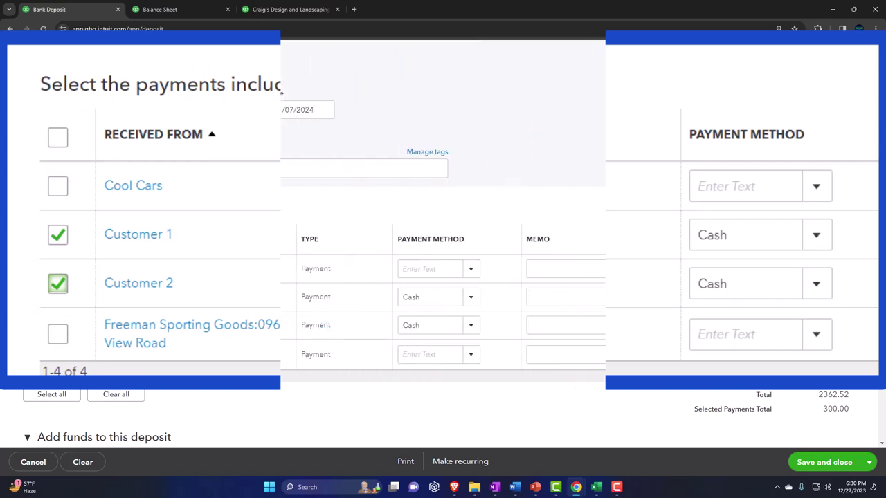
{"action": "left_click", "coordinate": [840, 464]}
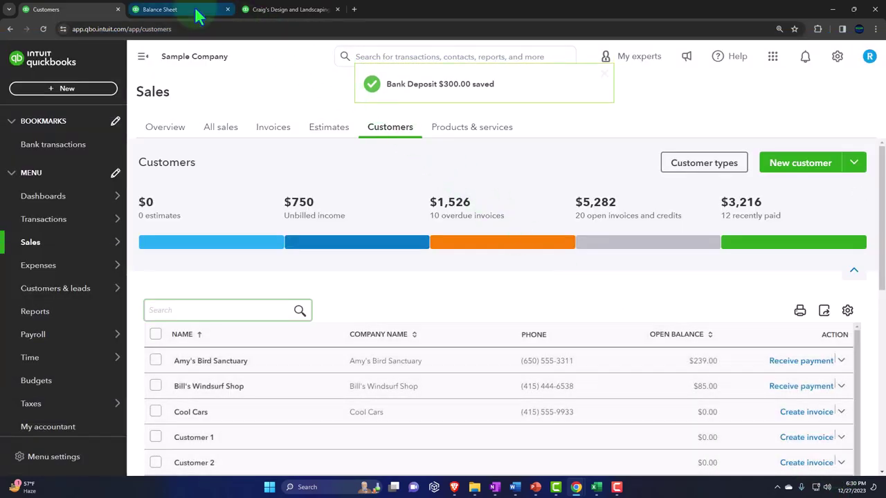
Rerun the Balance Sheet after the bank deposit and check the Undeposited Funds transaction detail, then return to the report
{"action": "left_click", "coordinate": [197, 14]}
{"action": "scroll", "coordinate": [510, 316], "scroll_direction": "up", "scroll_amount": 3}
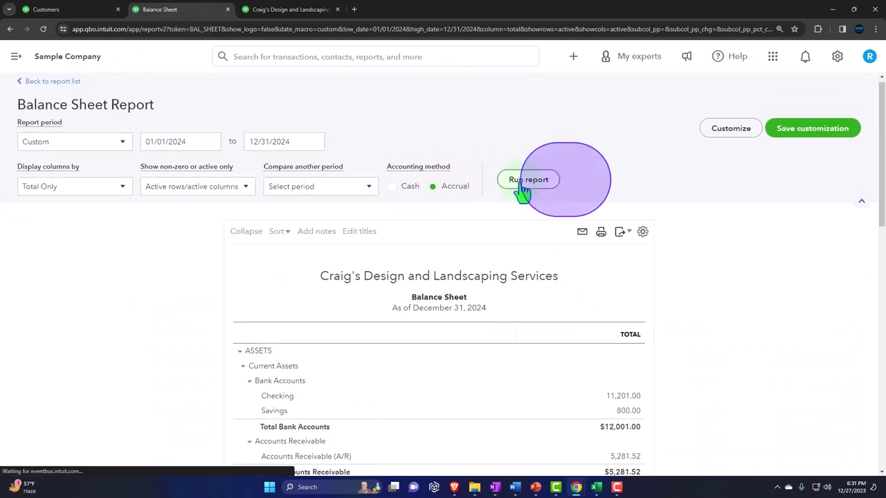
{"action": "left_click", "coordinate": [520, 191]}
{"action": "scroll", "coordinate": [511, 329], "scroll_direction": "down", "scroll_amount": 2}
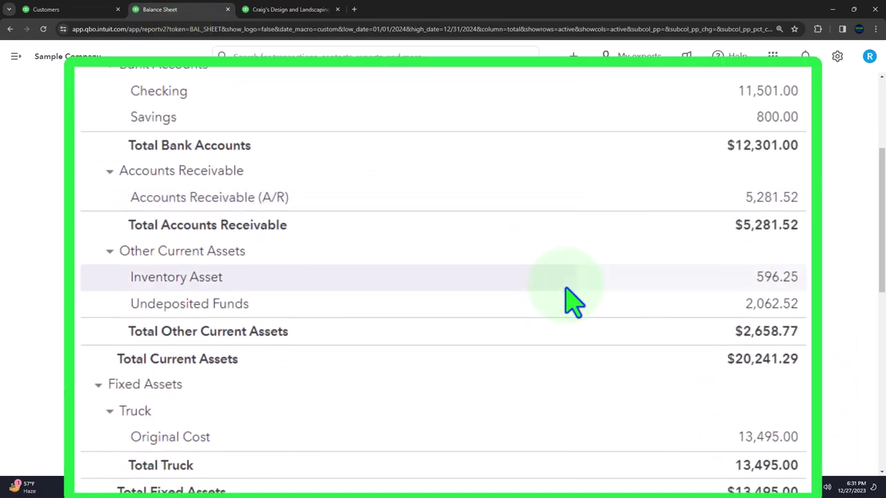
{"action": "left_click", "coordinate": [771, 304]}
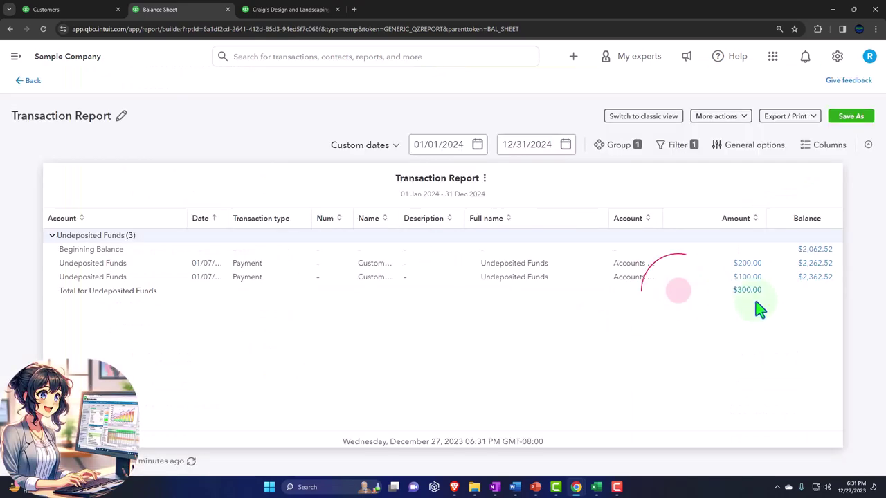
{"action": "left_click", "coordinate": [32, 84]}
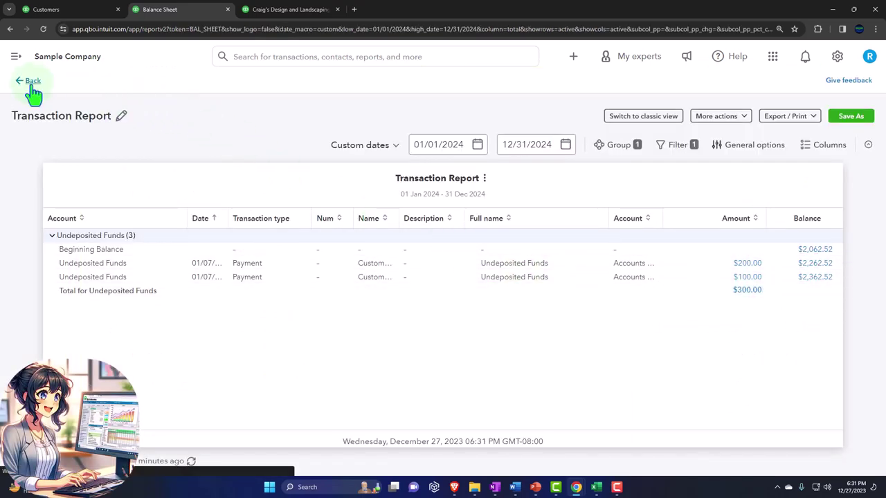
Refresh the Balance Sheet once more and recheck the Undeposited Funds transactions for the two deposit entries
{"action": "scroll", "coordinate": [267, 316], "scroll_direction": "up", "scroll_amount": 5}
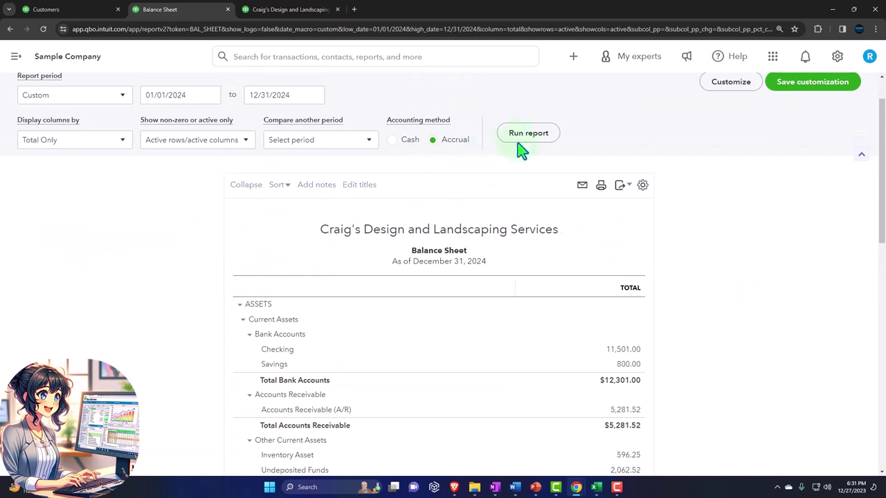
{"action": "left_click", "coordinate": [520, 137]}
{"action": "scroll", "coordinate": [487, 281], "scroll_direction": "down", "scroll_amount": 2}
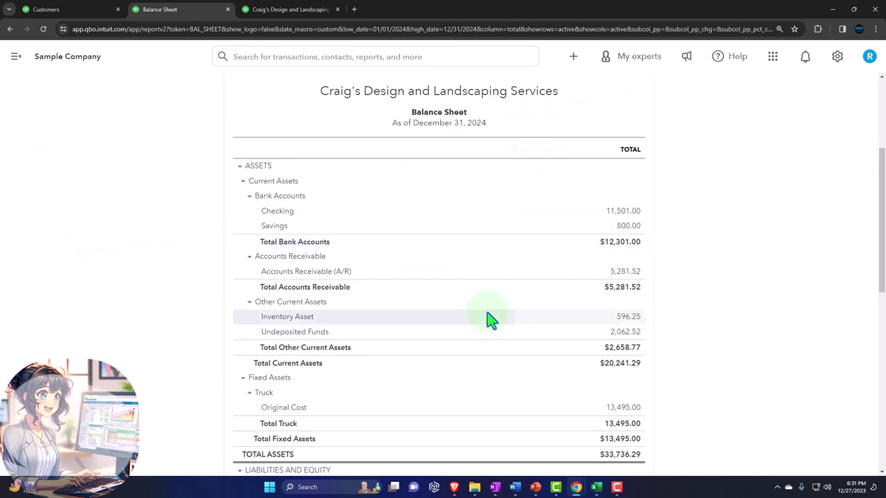
{"action": "scroll", "coordinate": [489, 320], "scroll_direction": "down", "scroll_amount": 1}
{"action": "left_click", "coordinate": [626, 287]}
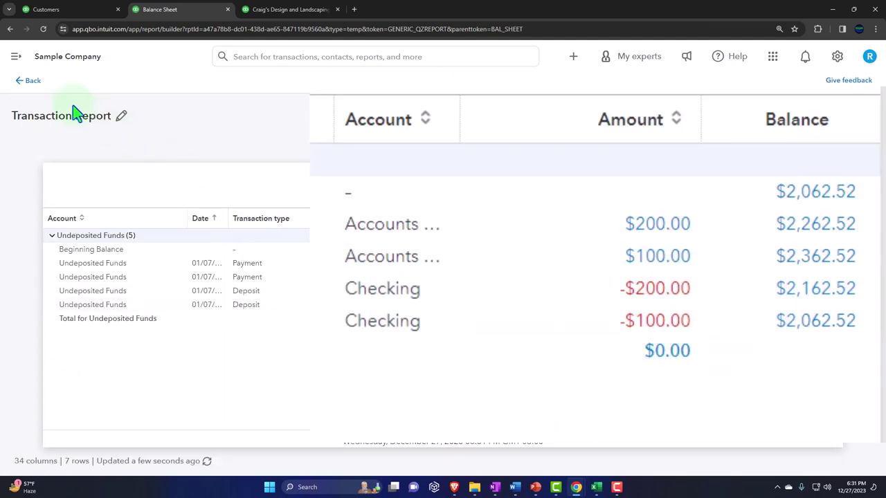
{"action": "left_click", "coordinate": [27, 78]}
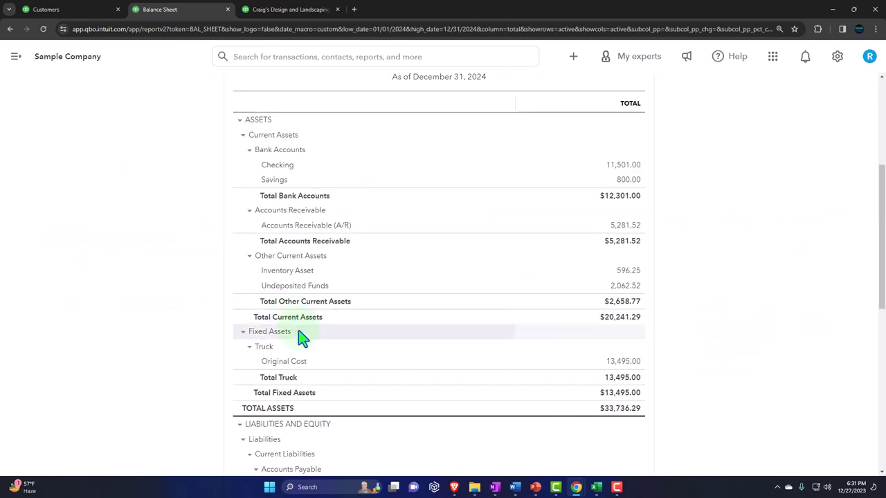
Examine the transactions behind the Checking balance for the deposit, then return to the Balance Sheet
{"action": "scroll", "coordinate": [303, 337], "scroll_direction": "up", "scroll_amount": 1}
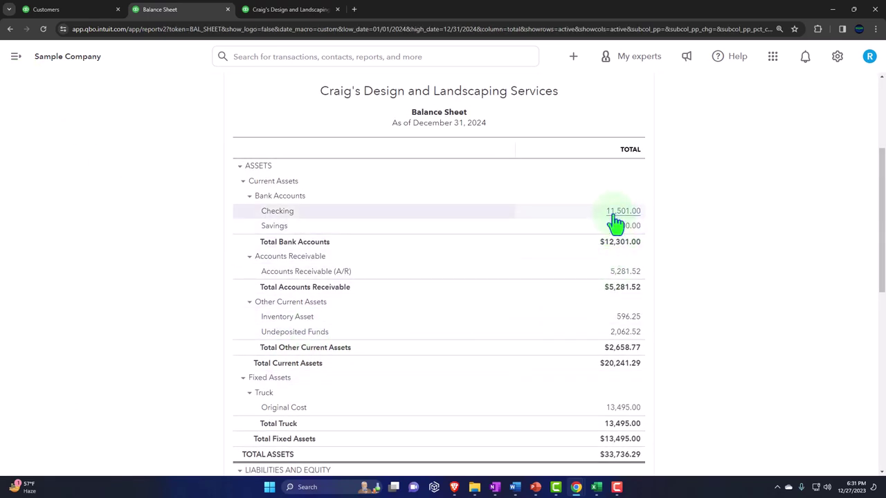
{"action": "left_click", "coordinate": [613, 216]}
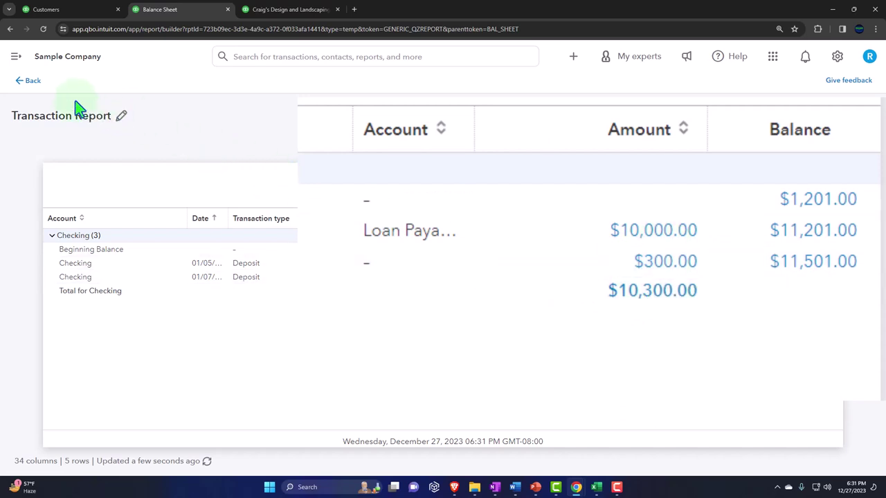
{"action": "left_click", "coordinate": [31, 81]}
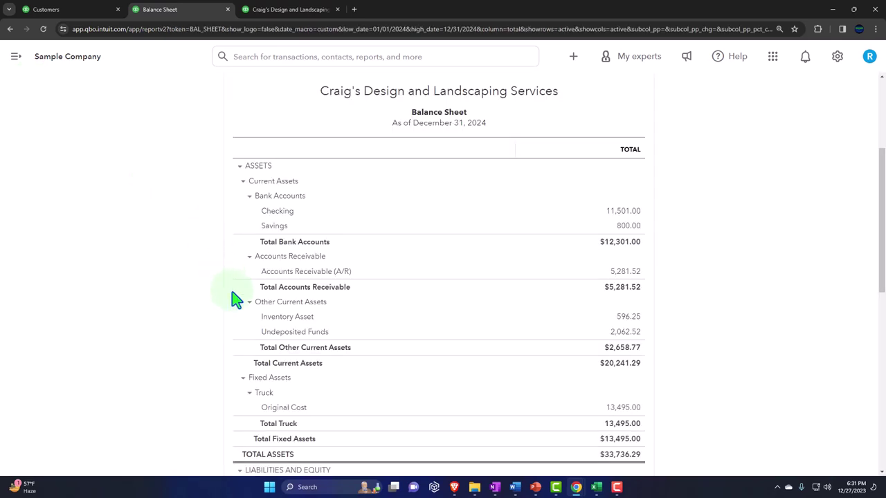
Open the bank transactions page, dismiss the bank connection introduction and collapse the navigation menu to show the Checking items for review
{"action": "left_click", "coordinate": [69, 10]}
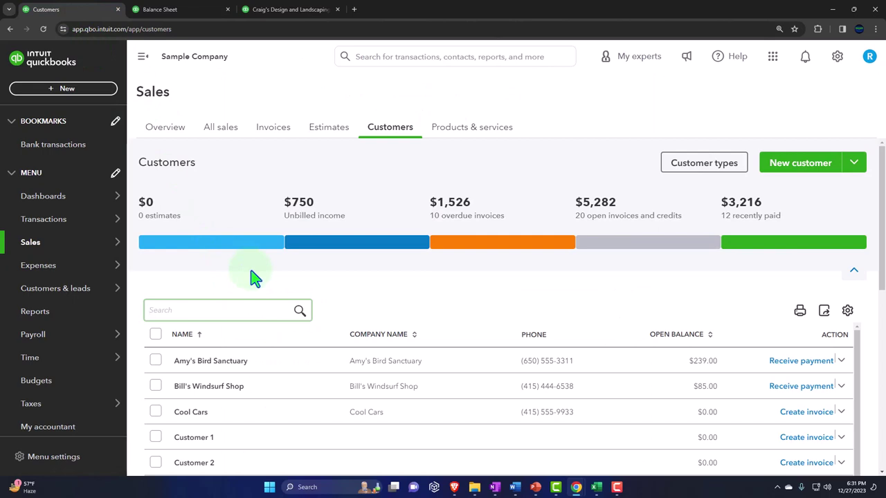
{"action": "left_click", "coordinate": [43, 228]}
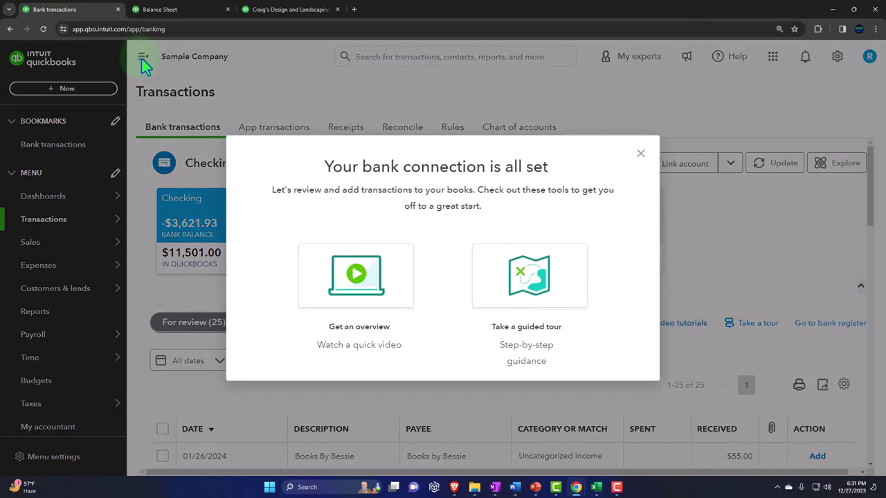
{"action": "left_click", "coordinate": [641, 153]}
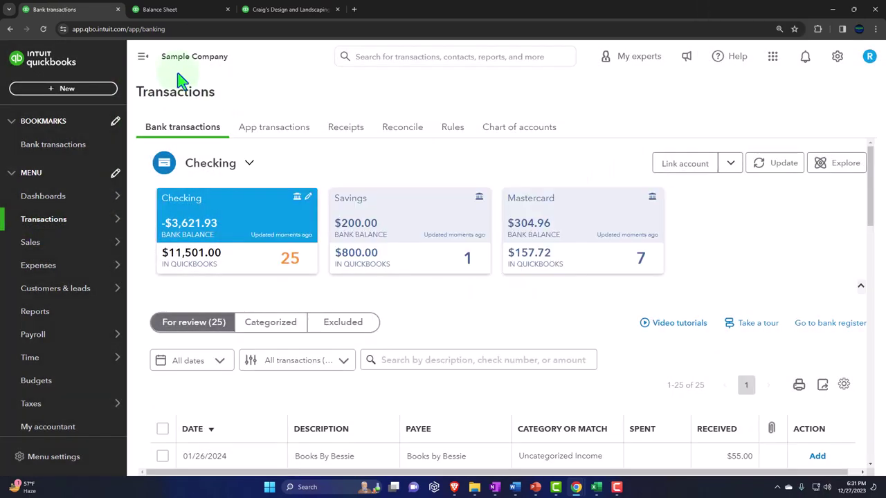
{"action": "left_click", "coordinate": [144, 64]}
{"action": "scroll", "coordinate": [249, 291], "scroll_direction": "down", "scroll_amount": 3}
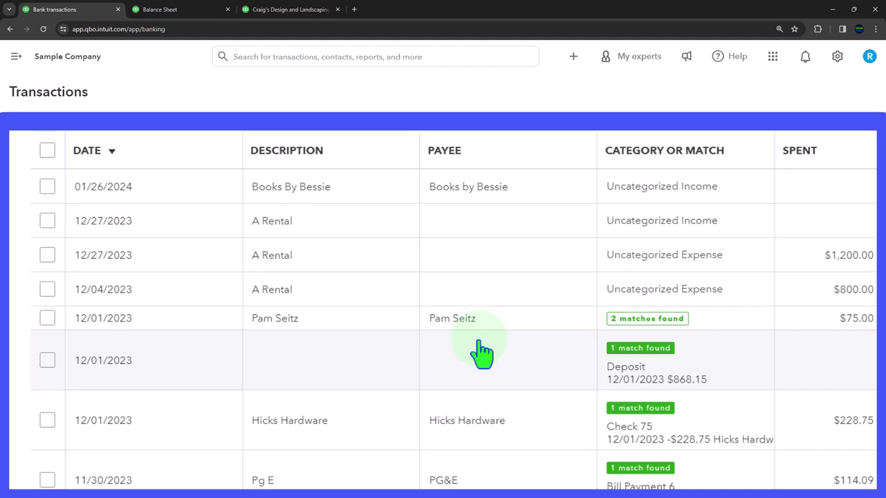
Open the 01/26/2024 Books By Bessie bank transaction for categorizing and browse its account choices for a suitable income category
{"action": "left_click", "coordinate": [337, 207]}
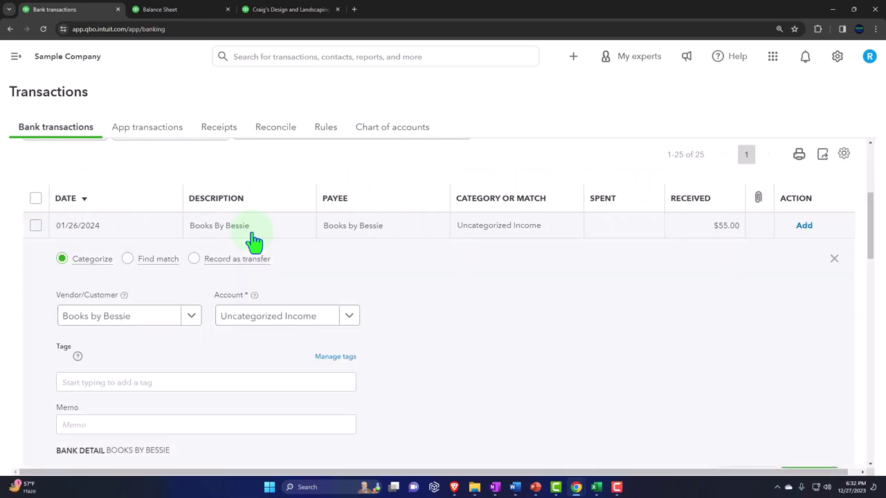
{"action": "scroll", "coordinate": [252, 250], "scroll_direction": "down", "scroll_amount": 1}
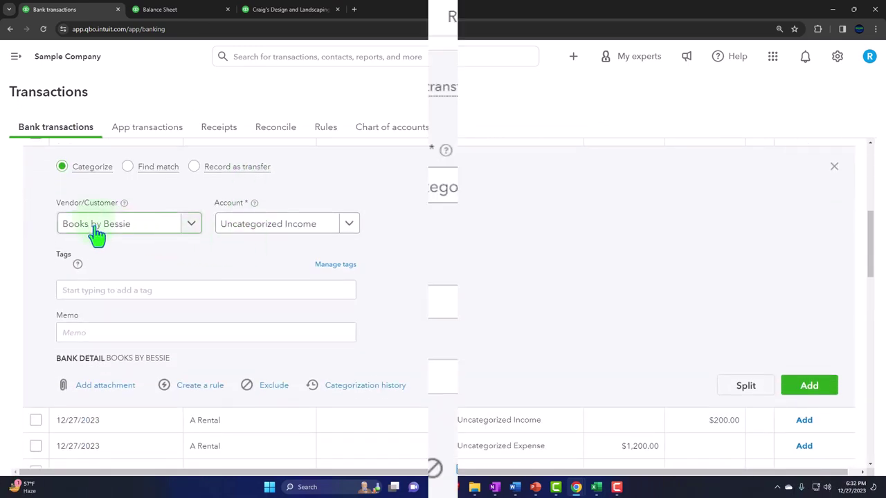
{"action": "scroll", "coordinate": [96, 221], "scroll_direction": "up", "scroll_amount": 1}
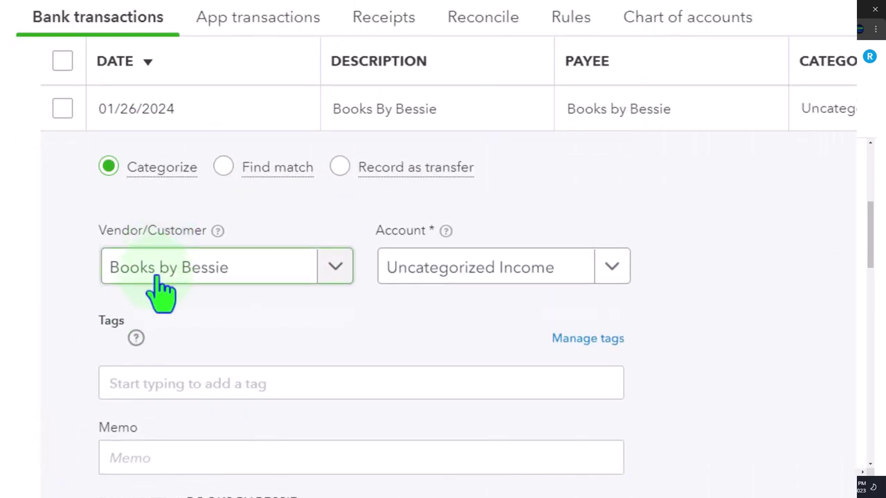
{"action": "left_click", "coordinate": [613, 269]}
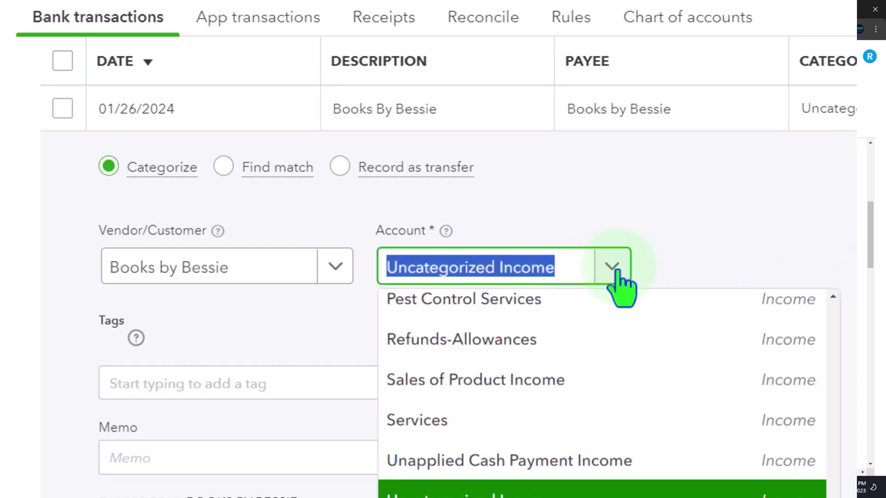
{"action": "scroll", "coordinate": [614, 457], "scroll_direction": "up", "scroll_amount": 5}
{"action": "scroll", "coordinate": [615, 460], "scroll_direction": "up", "scroll_amount": 5}
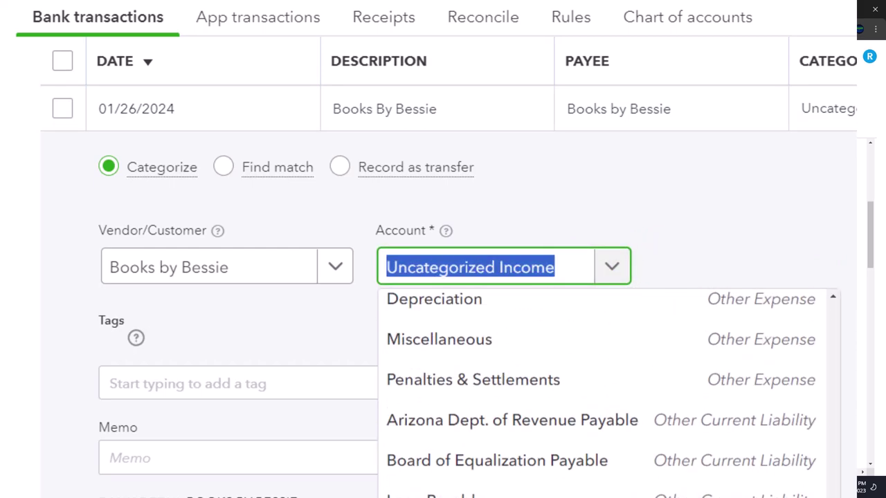
{"action": "scroll", "coordinate": [801, 312], "scroll_direction": "up", "scroll_amount": 10}
{"action": "scroll", "coordinate": [415, 337], "scroll_direction": "down", "scroll_amount": 10}
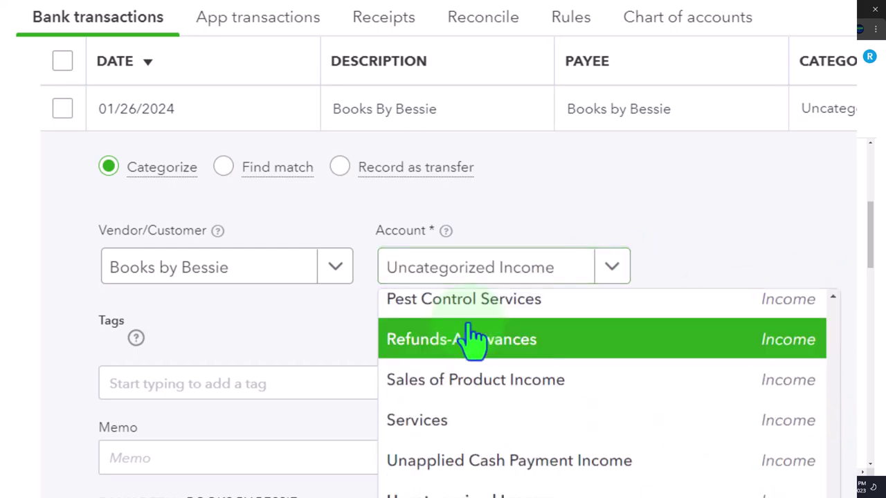
{"action": "scroll", "coordinate": [647, 422], "scroll_direction": "down", "scroll_amount": 10}
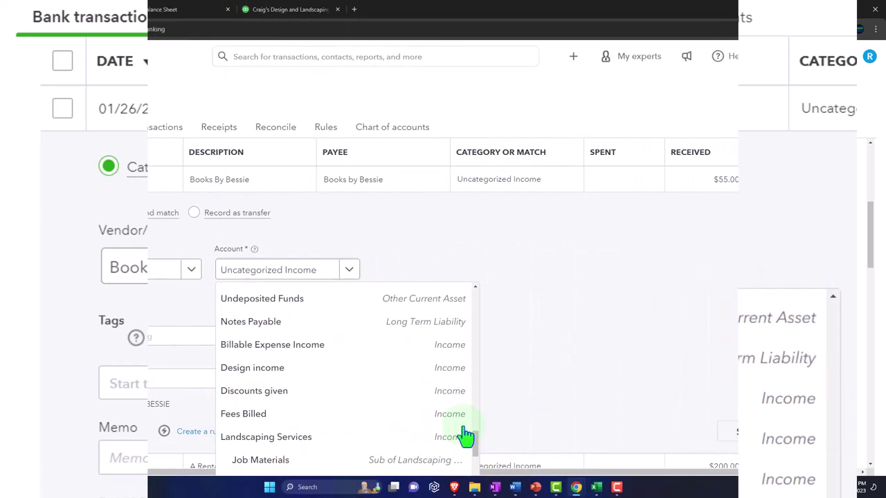
{"action": "left_click_drag", "start_coordinate": [475, 415], "coordinate": [433, 300]}
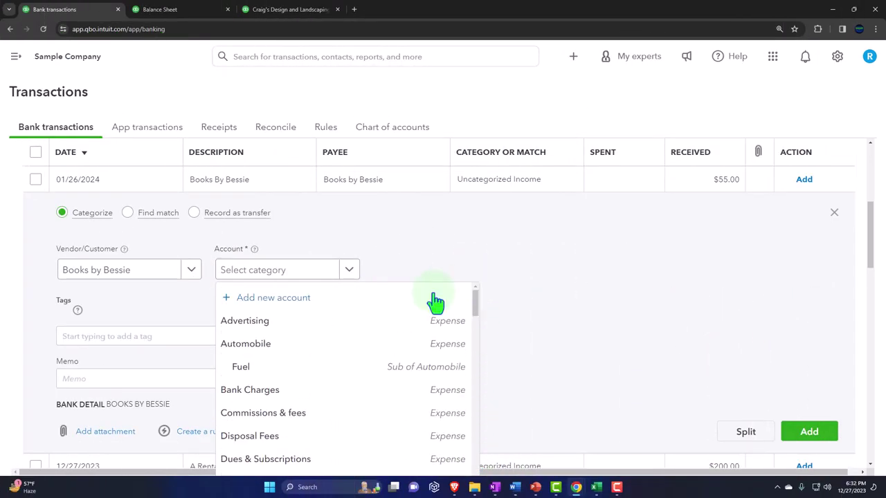
Create an Income account named Income 1 with detail type Other Primary Income and assign it to the Books By Bessie transaction
{"action": "left_click", "coordinate": [289, 305]}
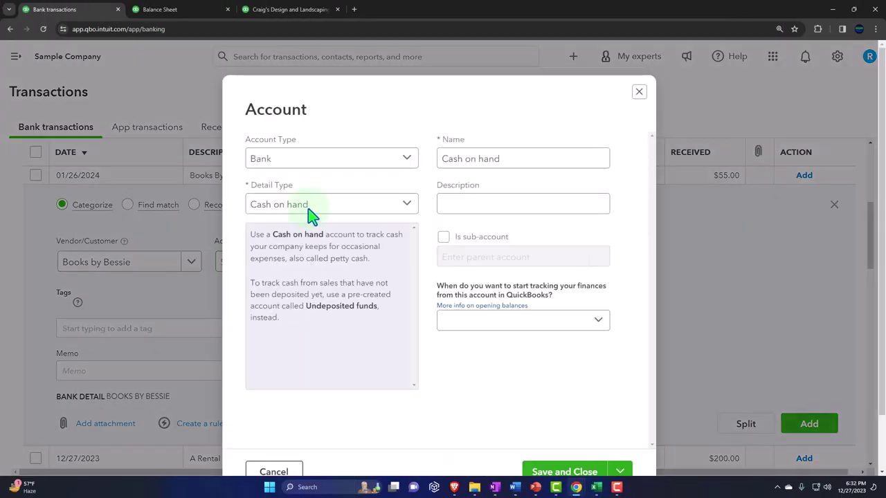
{"action": "left_click", "coordinate": [206, 134]}
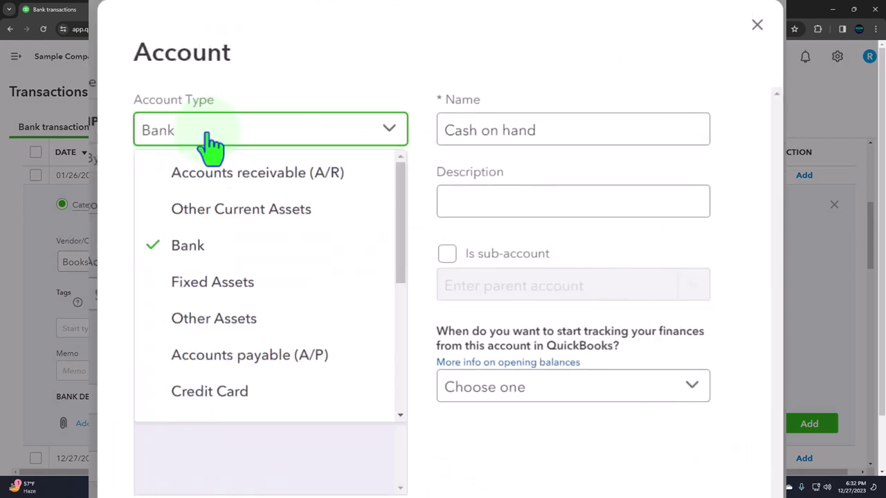
{"action": "scroll", "coordinate": [282, 319], "scroll_direction": "down", "scroll_amount": 3}
{"action": "scroll", "coordinate": [280, 315], "scroll_direction": "down", "scroll_amount": 1}
{"action": "left_click", "coordinate": [277, 320]}
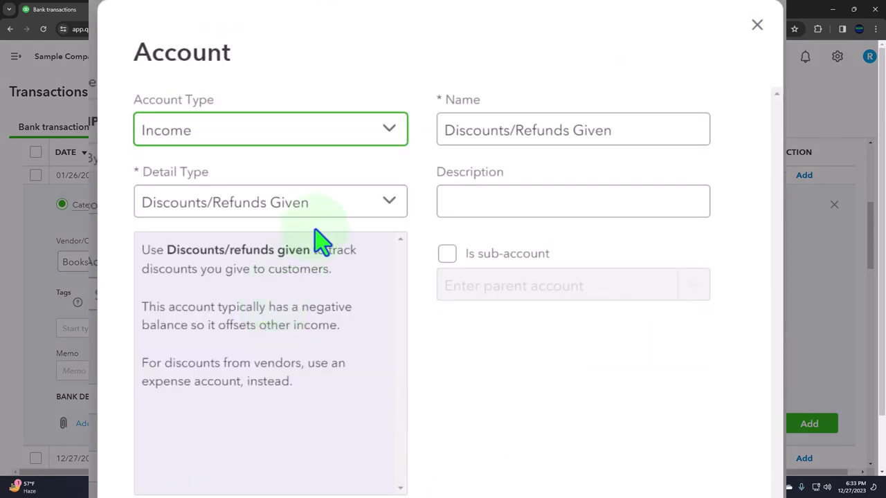
{"action": "left_click", "coordinate": [373, 223]}
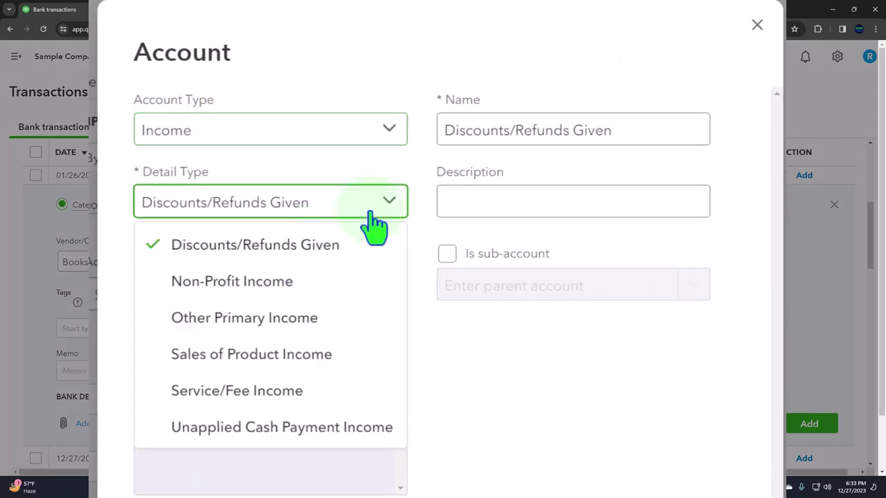
{"action": "left_click", "coordinate": [351, 318]}
{"action": "triple_click", "coordinate": [608, 132]}
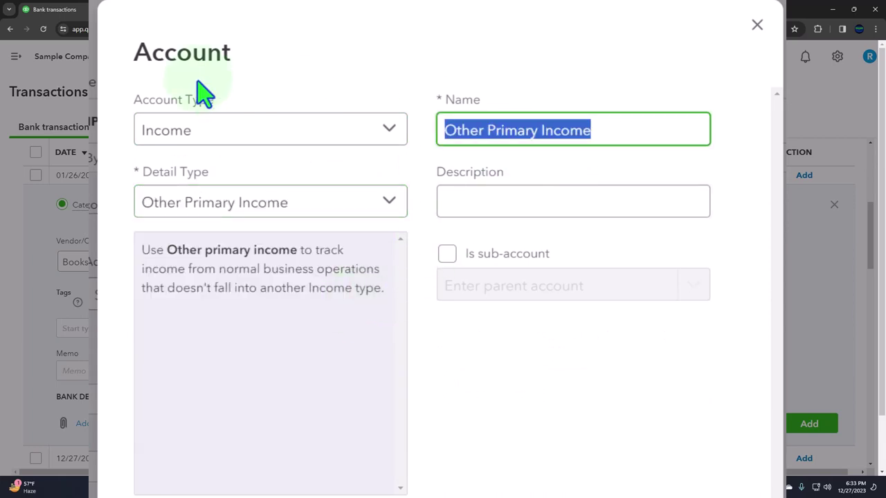
{"action": "type", "text": "Income 1"}
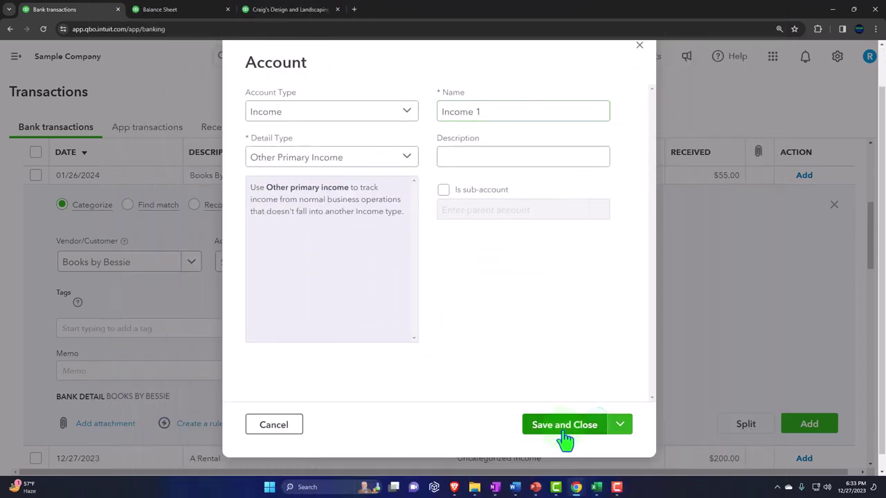
{"action": "left_click", "coordinate": [565, 433]}
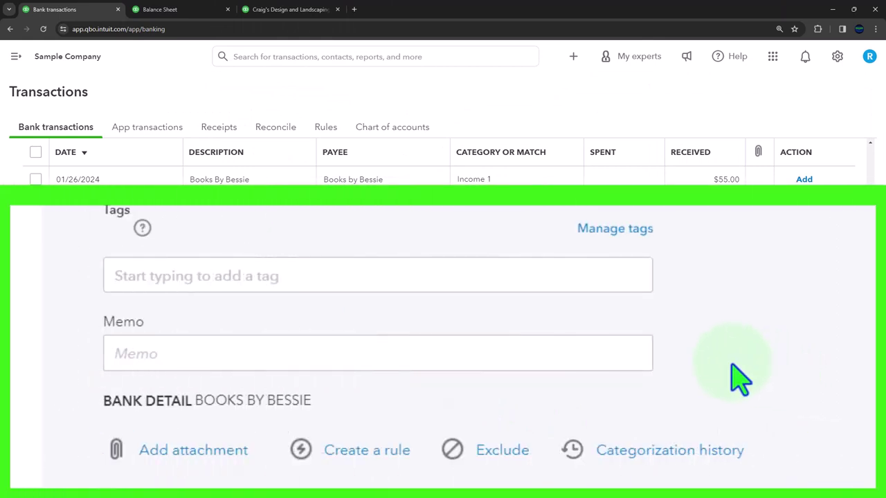
Add the $55.00 Books By Bessie bank transaction to the books under Income 1
{"action": "left_click", "coordinate": [356, 454]}
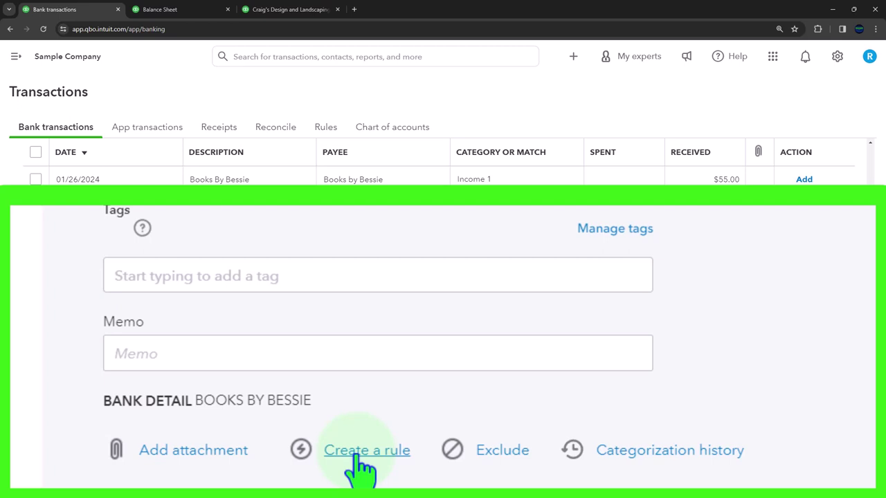
{"action": "left_click", "coordinate": [356, 456]}
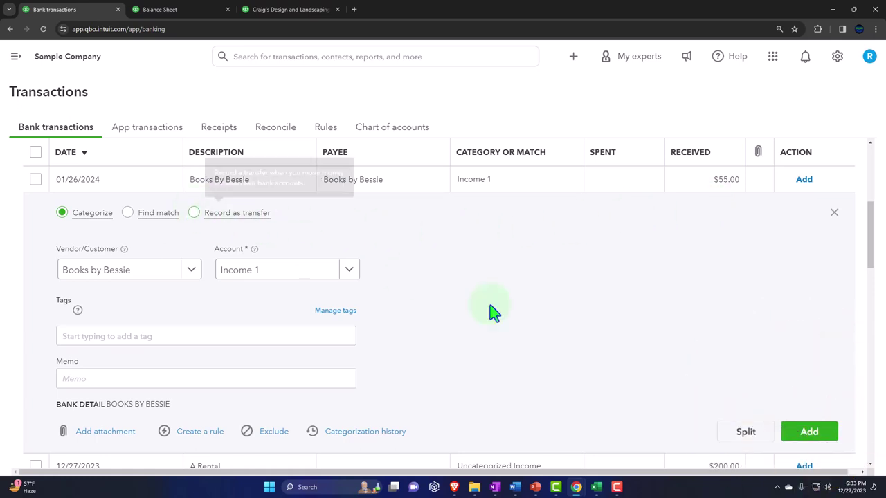
{"action": "left_click", "coordinate": [803, 439]}
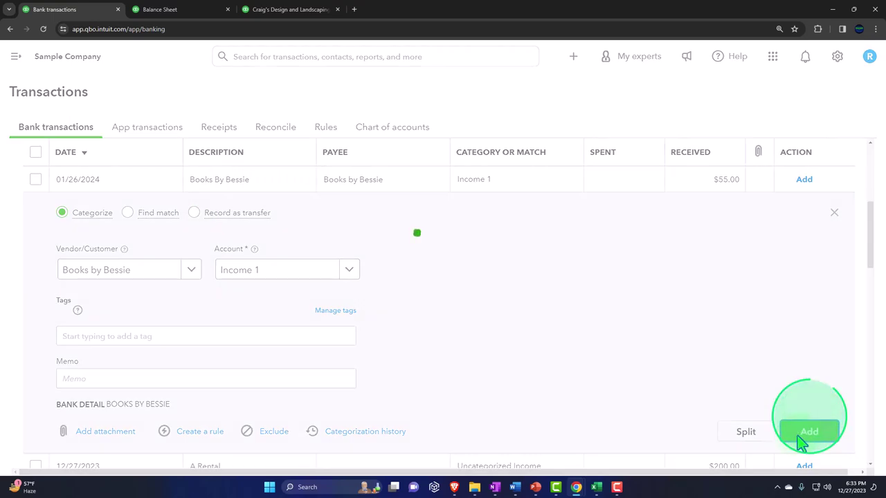
Rerun the Balance Sheet and drill into the transactions behind the Checking balance
{"action": "left_click", "coordinate": [191, 19]}
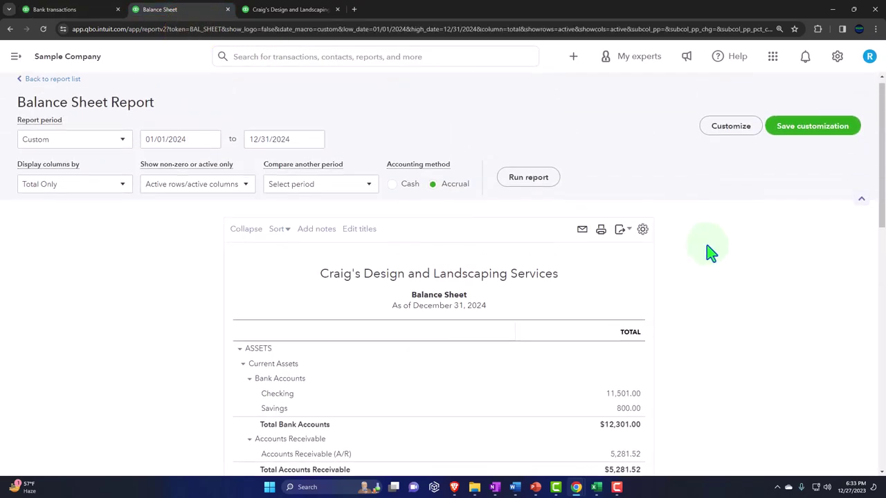
{"action": "left_click", "coordinate": [531, 180]}
{"action": "scroll", "coordinate": [554, 305], "scroll_direction": "down", "scroll_amount": 3}
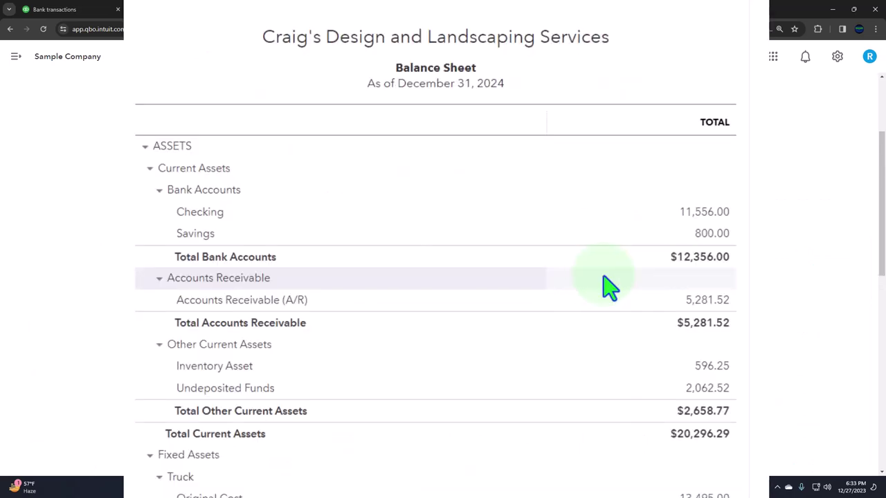
{"action": "left_click", "coordinate": [709, 215]}
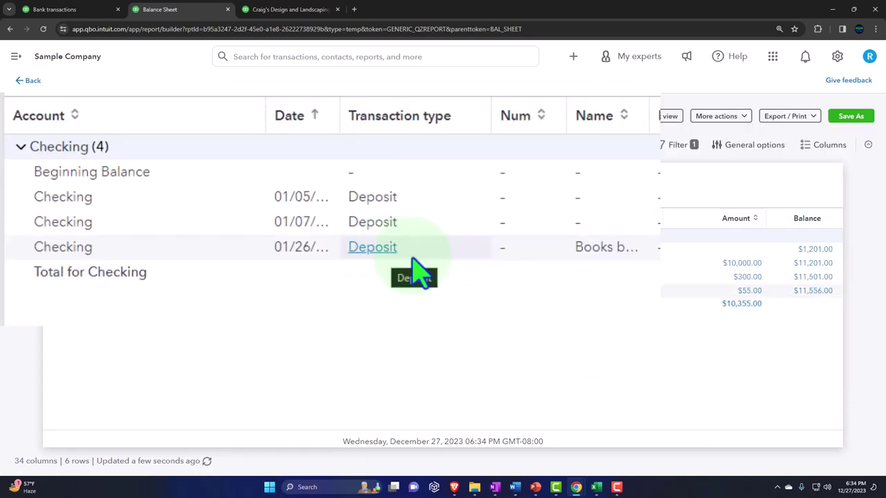
Inspect the $55.00 Books by Bessie bank deposit and its added funds line, then return to the Balance Sheet
{"action": "left_click", "coordinate": [753, 293]}
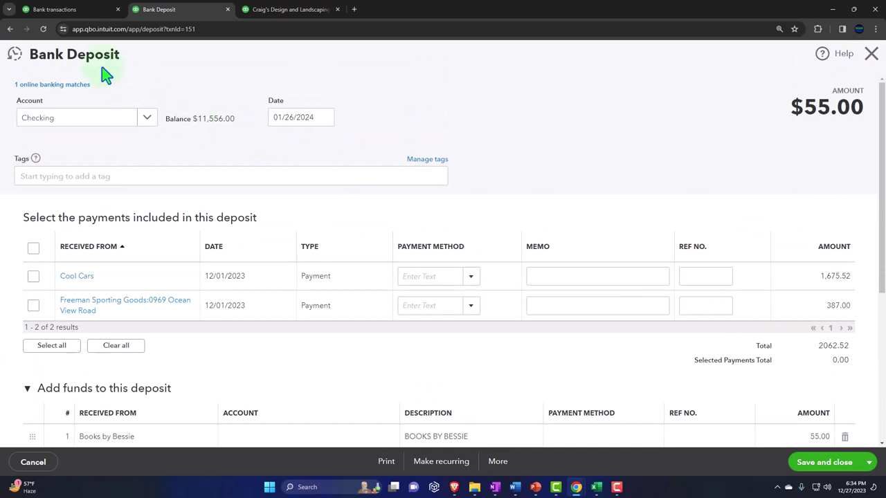
{"action": "scroll", "coordinate": [161, 207], "scroll_direction": "down", "scroll_amount": 2}
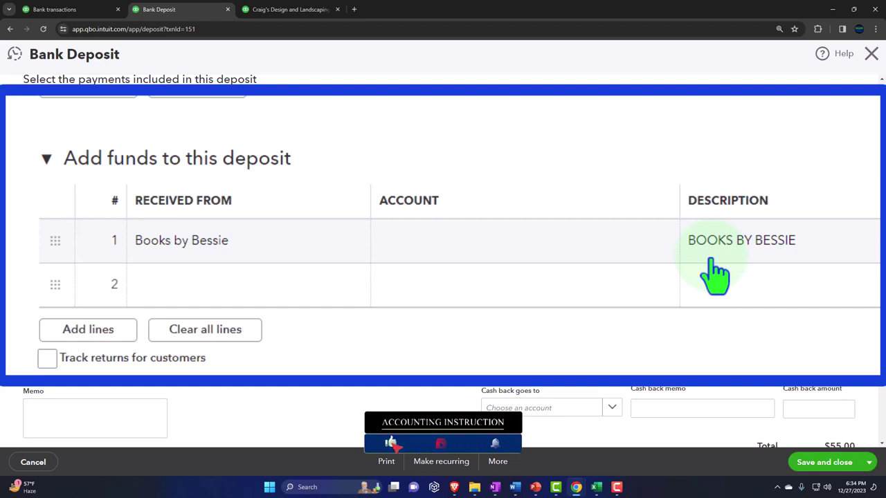
{"action": "left_click", "coordinate": [870, 55]}
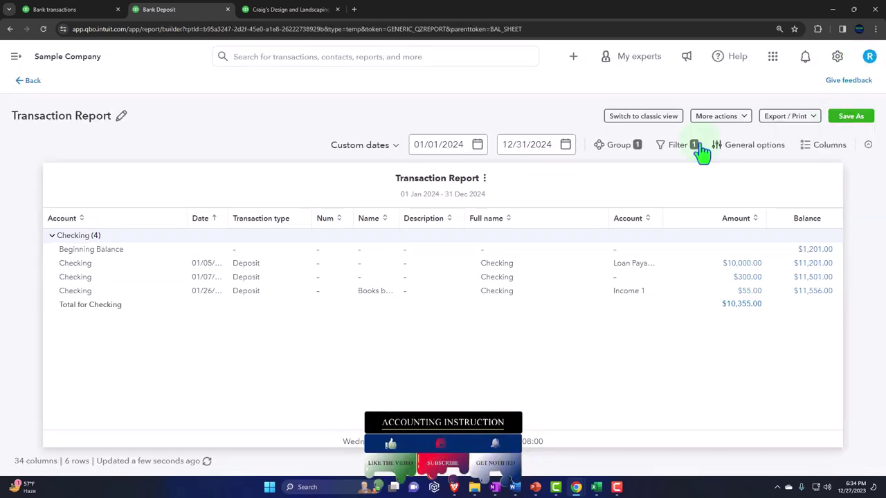
{"action": "left_click", "coordinate": [33, 82]}
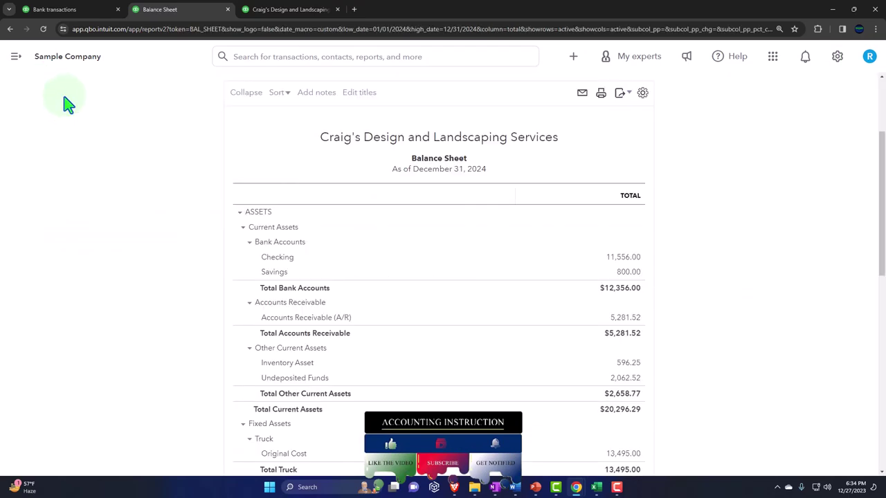
Check the 2024 Profit and Loss, examining the transactions behind Services and Income 1 and returning to the report
{"action": "left_click", "coordinate": [75, 22]}
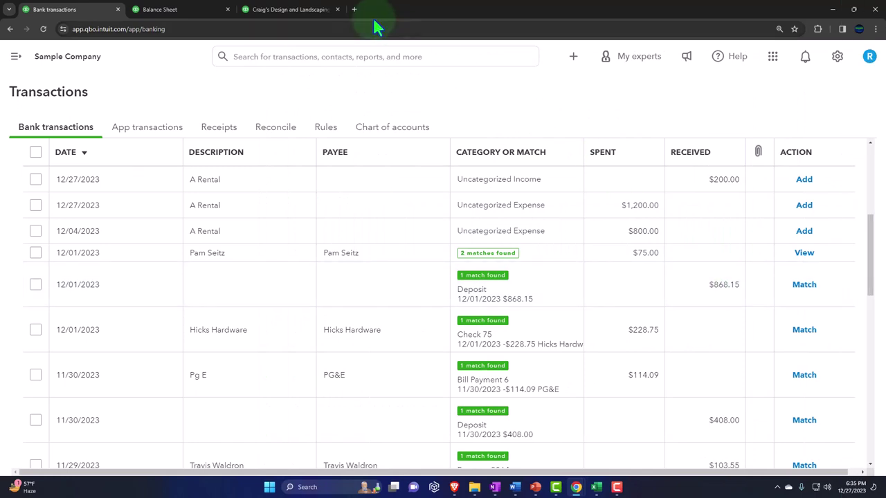
{"action": "left_click", "coordinate": [296, 9]}
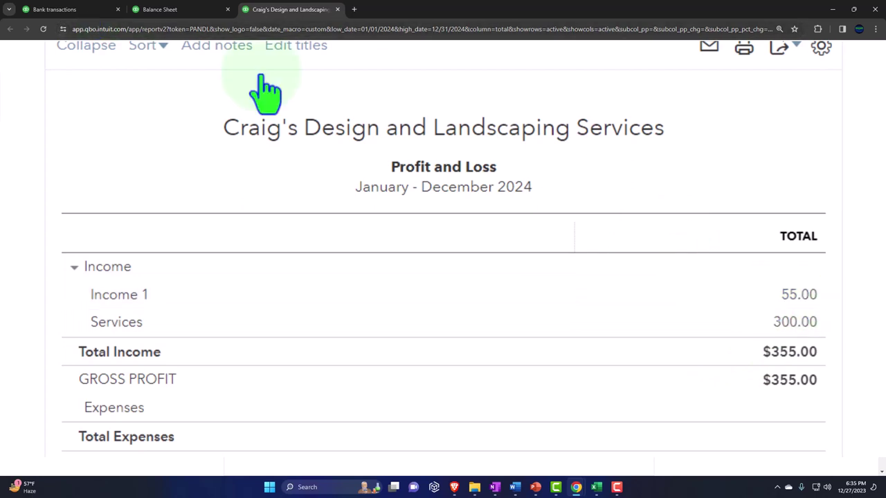
{"action": "left_click", "coordinate": [789, 324]}
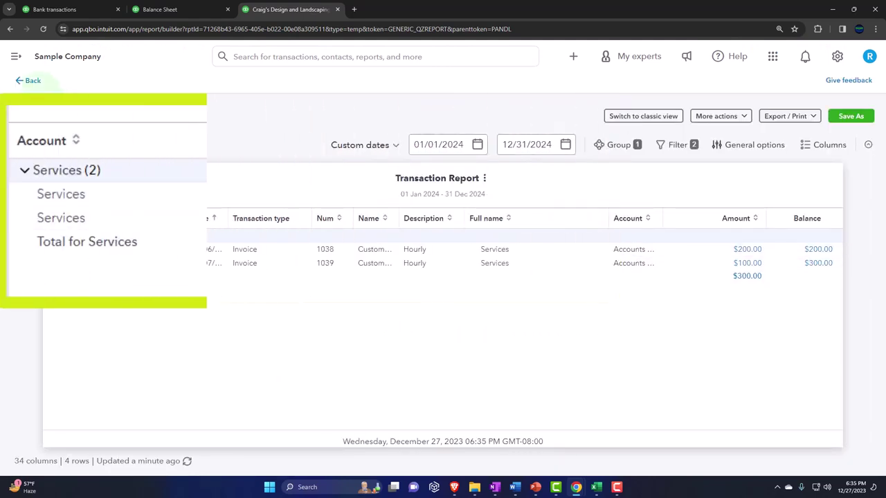
{"action": "left_click", "coordinate": [28, 81]}
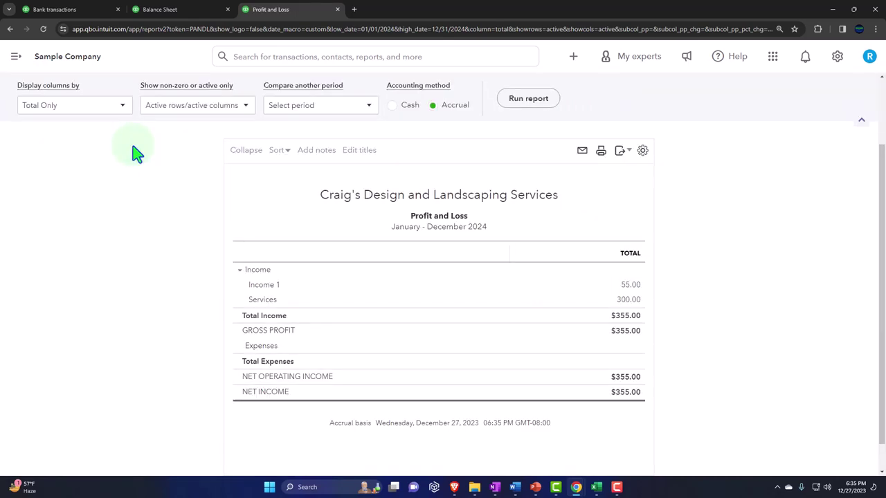
{"action": "left_click", "coordinate": [630, 287]}
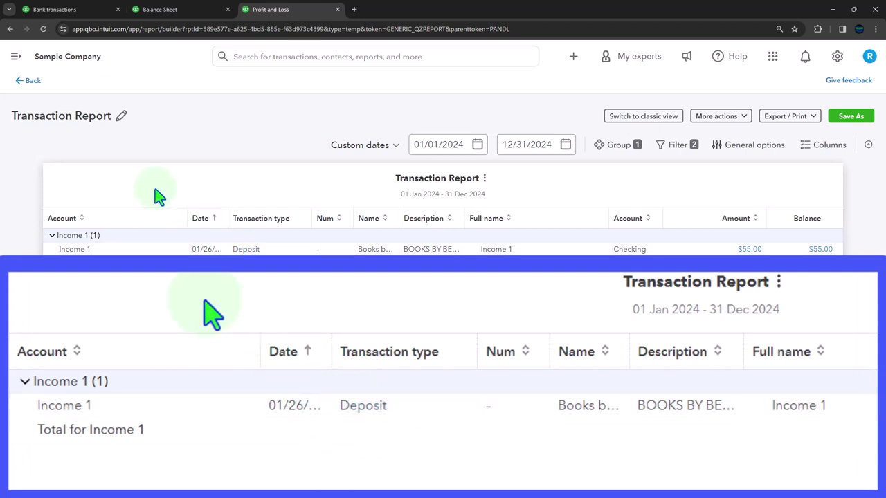
{"action": "left_click", "coordinate": [32, 84]}
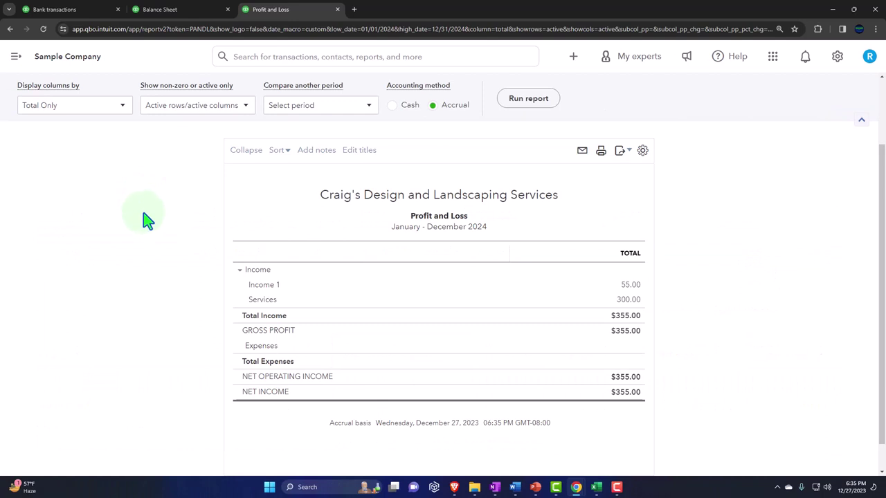
Open the Checking account's bank register from the chart of accounts and dismiss the register basics tip
{"action": "left_click", "coordinate": [74, 18]}
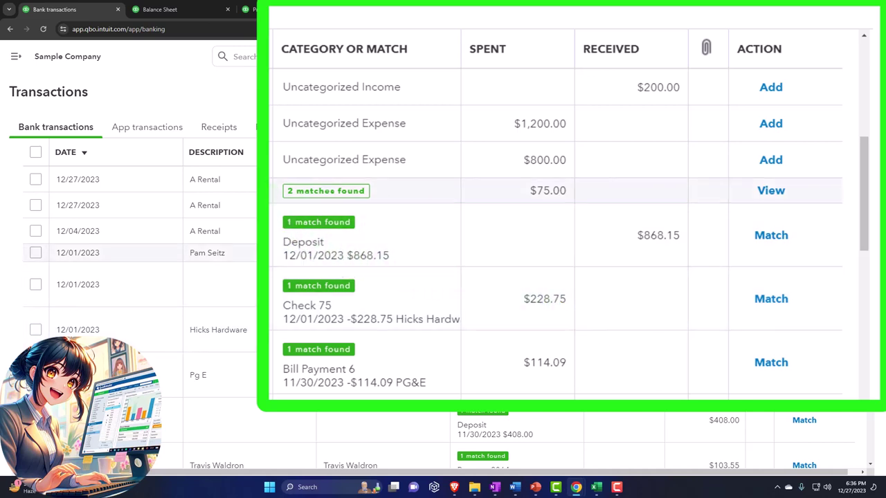
{"action": "left_click", "coordinate": [15, 59]}
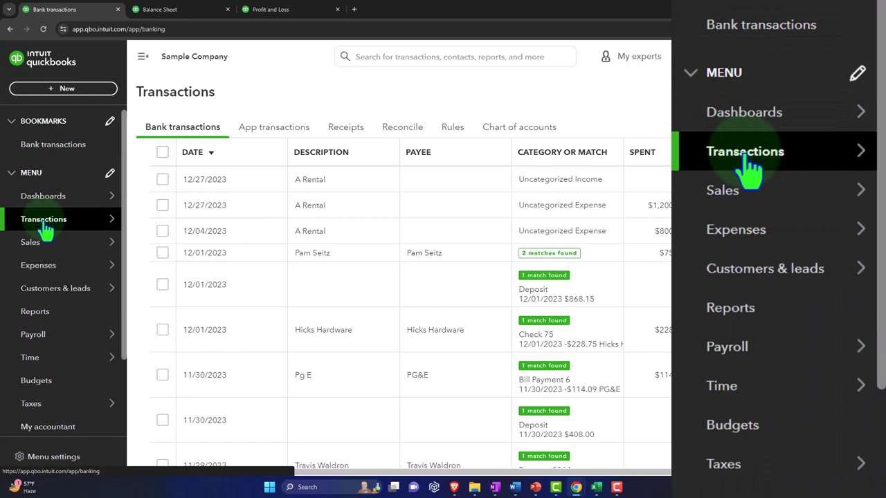
{"action": "left_click", "coordinate": [512, 132]}
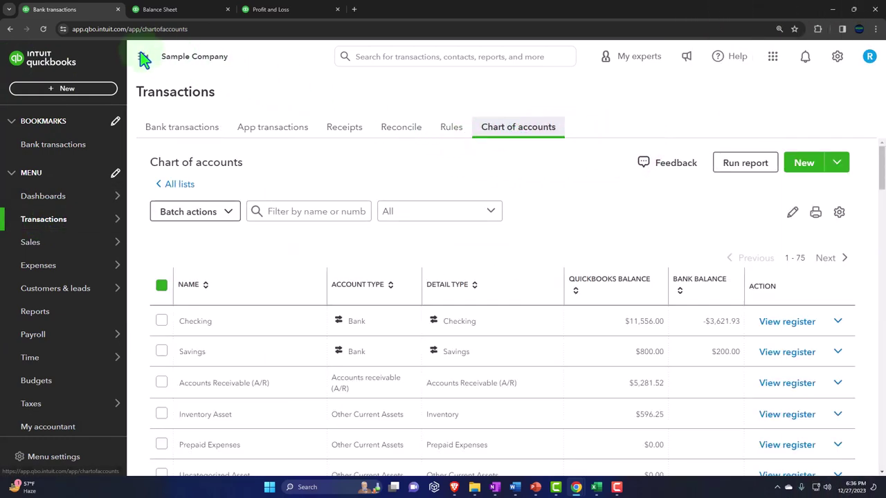
{"action": "left_click", "coordinate": [142, 56]}
{"action": "scroll", "coordinate": [99, 340], "scroll_direction": "down", "scroll_amount": 1}
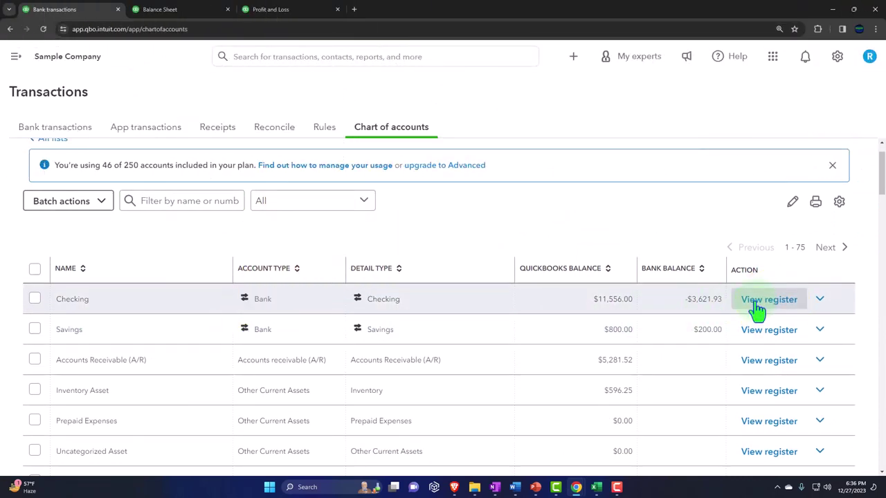
{"action": "left_click", "coordinate": [758, 311]}
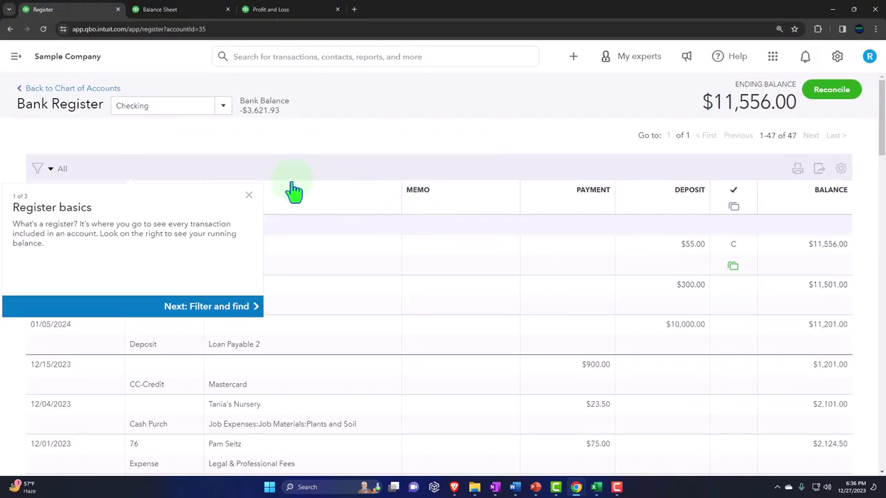
{"action": "left_click", "coordinate": [249, 196]}
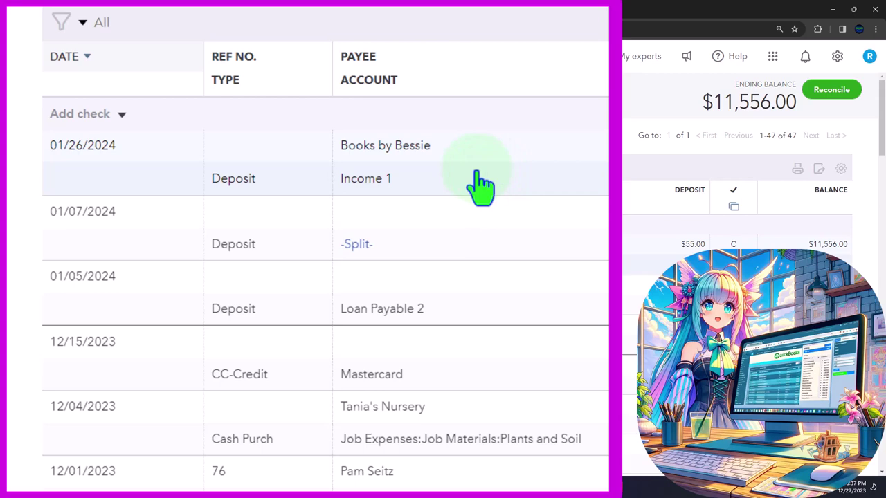
Start a new deposit entry in the Checking register dated 01/20/2024
{"action": "left_click", "coordinate": [121, 117]}
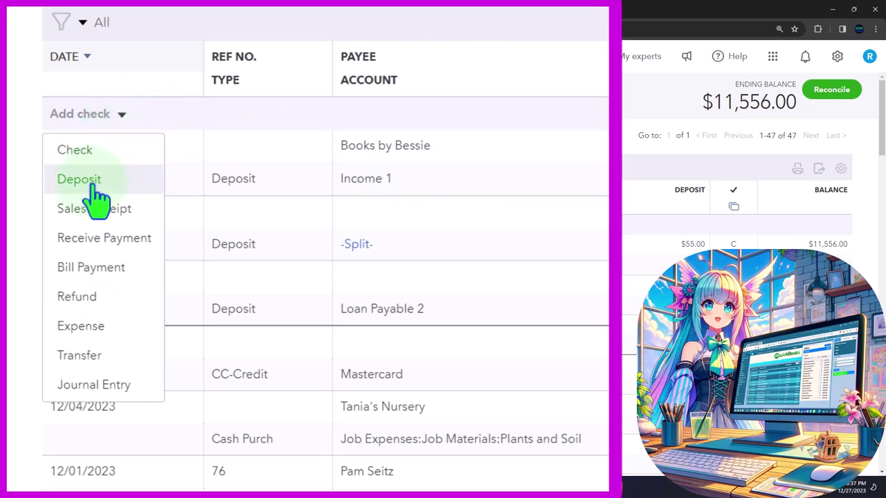
{"action": "left_click", "coordinate": [93, 187]}
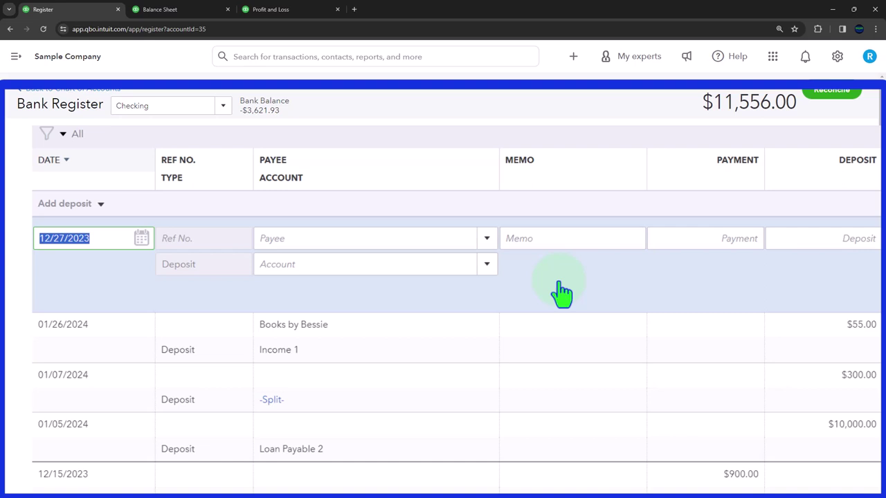
{"action": "key", "text": "plus"}
{"action": "key", "text": "plus"}
{"action": "key", "text": "plus"}
{"action": "key", "text": "plus"}
{"action": "key", "text": "plus"}
{"action": "key", "text": "plus"}
{"action": "key", "text": "plus"}
{"action": "key", "text": "plus"}
{"action": "key", "text": "plus"}
{"action": "key", "text": "plus"}
{"action": "key", "text": "plus"}
{"action": "key", "text": "plus"}
{"action": "key", "text": "plus"}
{"action": "key", "text": "plus"}
{"action": "key", "text": "plus"}
{"action": "key", "text": "plus"}
{"action": "key", "text": "plus"}
{"action": "key", "text": "plus"}
{"action": "key", "text": "plus"}
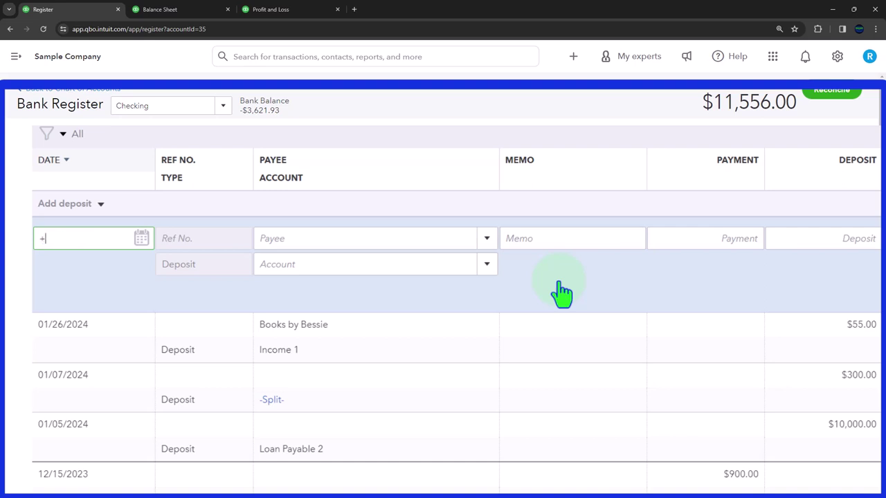
{"action": "key", "text": "plus"}
{"action": "key", "text": "plus"}
{"action": "key", "text": "plus"}
{"action": "key", "text": "plus"}
{"action": "key", "text": "plus"}
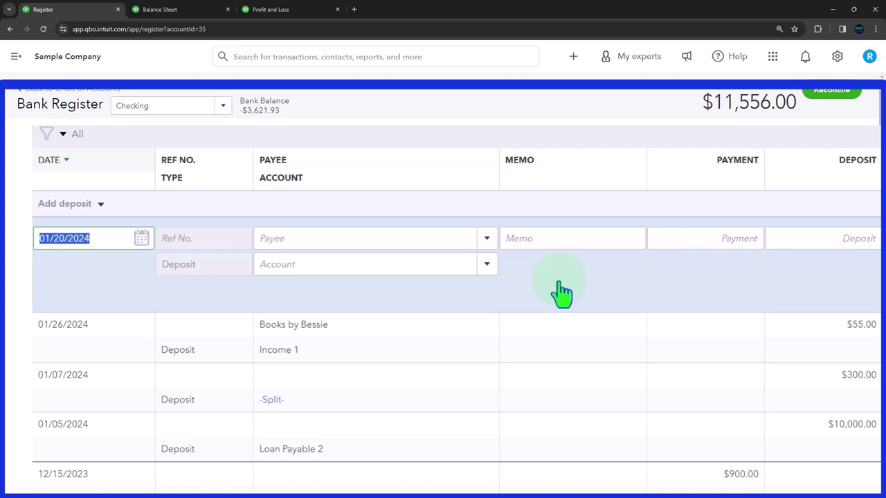
{"action": "key", "text": "Tab"}
{"action": "key", "text": "Tab"}
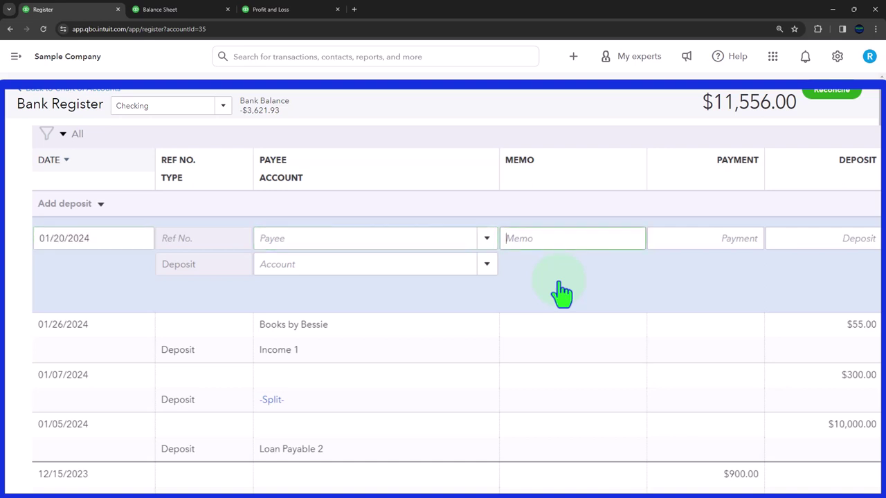
Set the deposit's payee to Bank, saving it as a new vendor
{"action": "left_click", "coordinate": [321, 238]}
{"action": "type", "text": "Bank"}
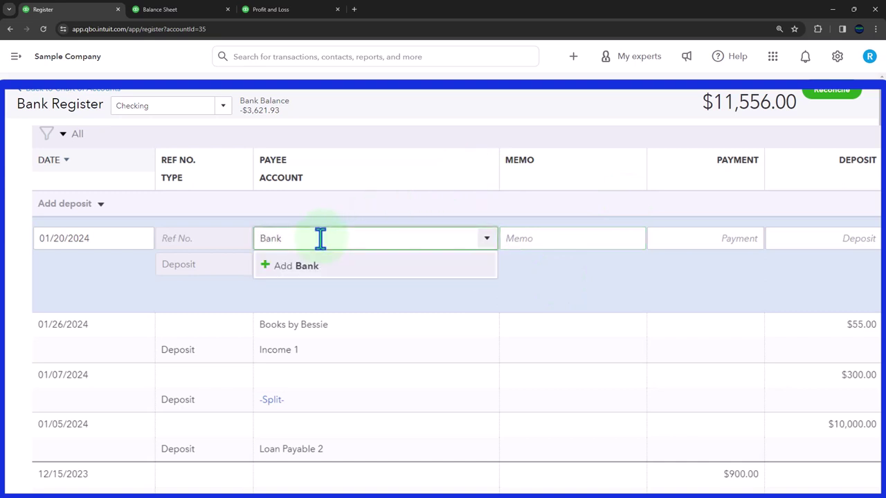
{"action": "key", "text": "Tab"}
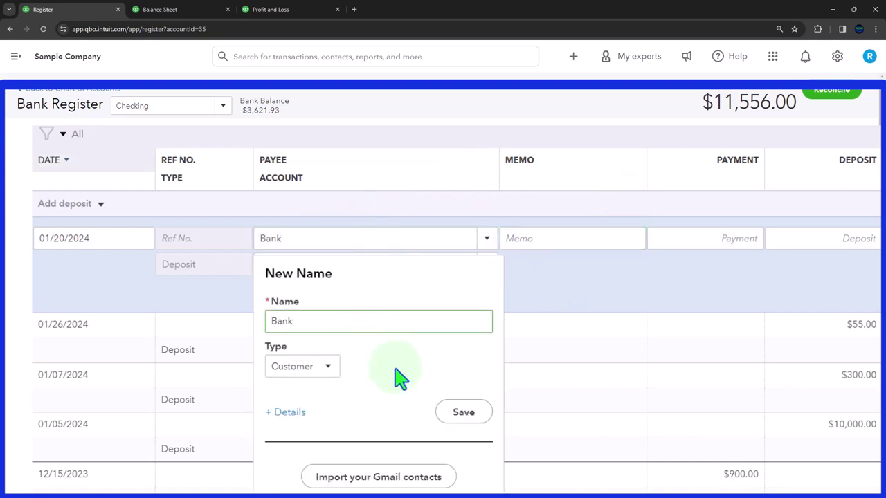
{"action": "left_click", "coordinate": [328, 367]}
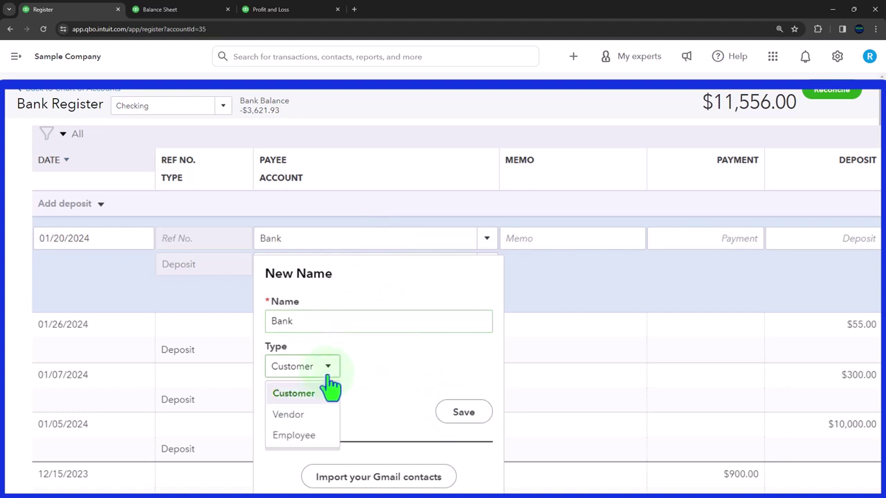
{"action": "left_click", "coordinate": [305, 413]}
{"action": "left_click", "coordinate": [445, 416]}
Enter Loan as the deposit's memo
{"action": "left_click", "coordinate": [538, 238]}
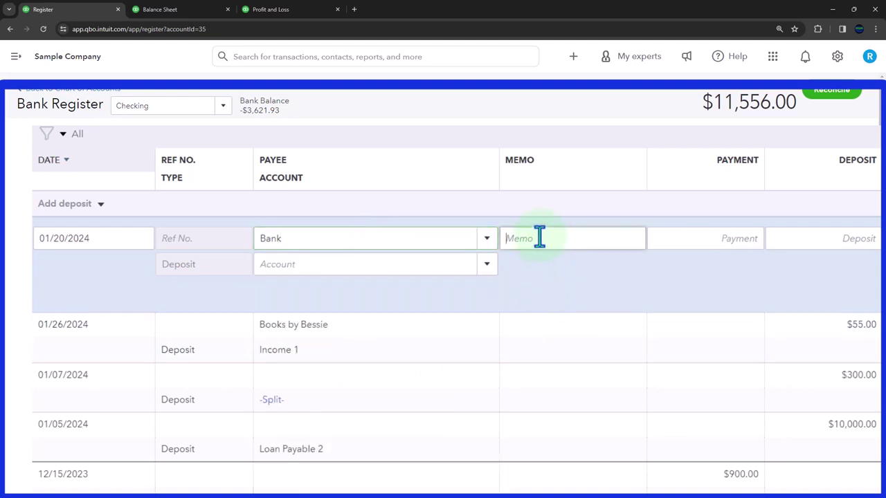
{"action": "type", "text": "Loa"}
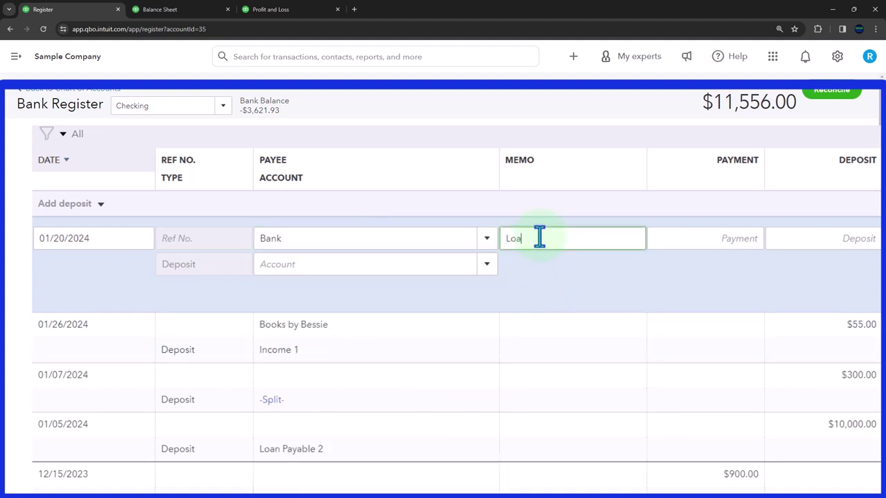
{"action": "type", "text": "n"}
{"action": "key", "text": "Tab"}
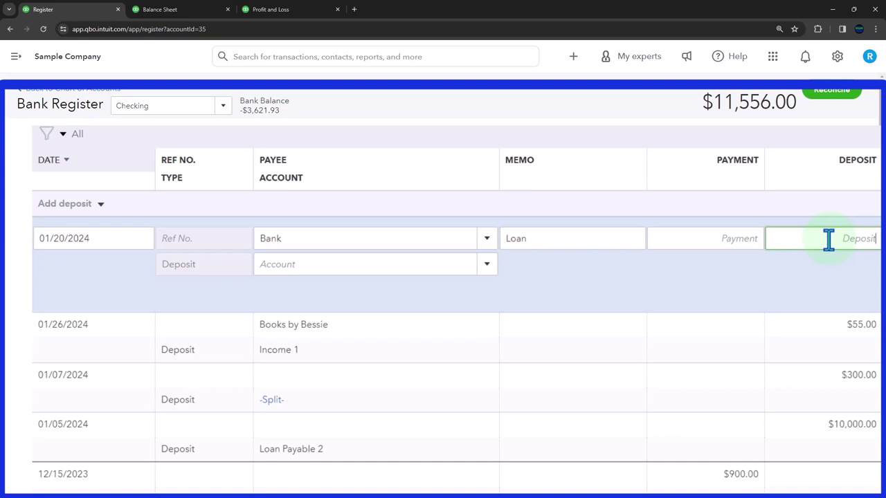
Replace the deposit's payee with Ower, saving it as a new vendor
{"action": "left_click_drag", "start_coordinate": [431, 241], "coordinate": [254, 238]}
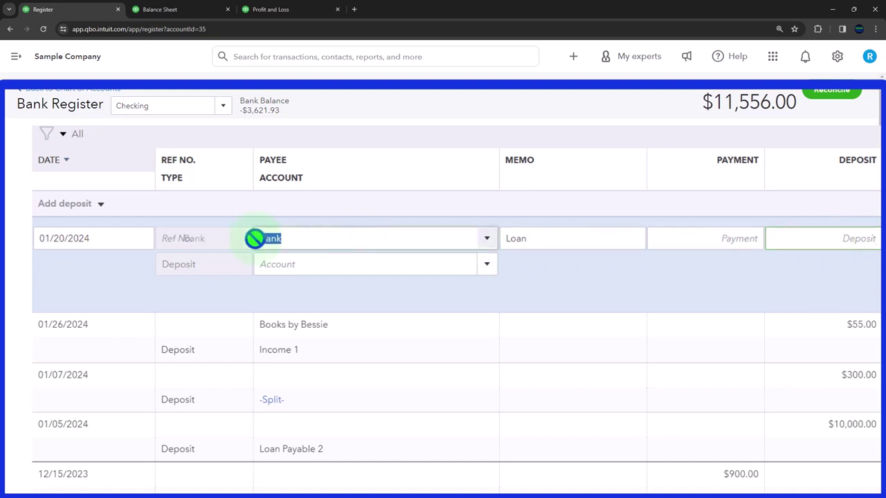
{"action": "type", "text": "Owens"}
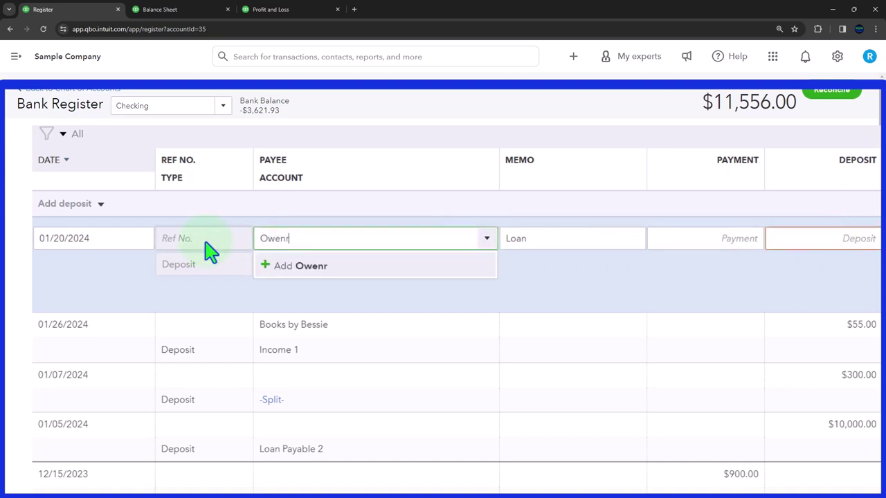
{"action": "key", "text": "BackSpace"}
{"action": "key", "text": "BackSpace"}
{"action": "key", "text": "BackSpace"}
{"action": "type", "text": "er"}
{"action": "key", "text": "Return"}
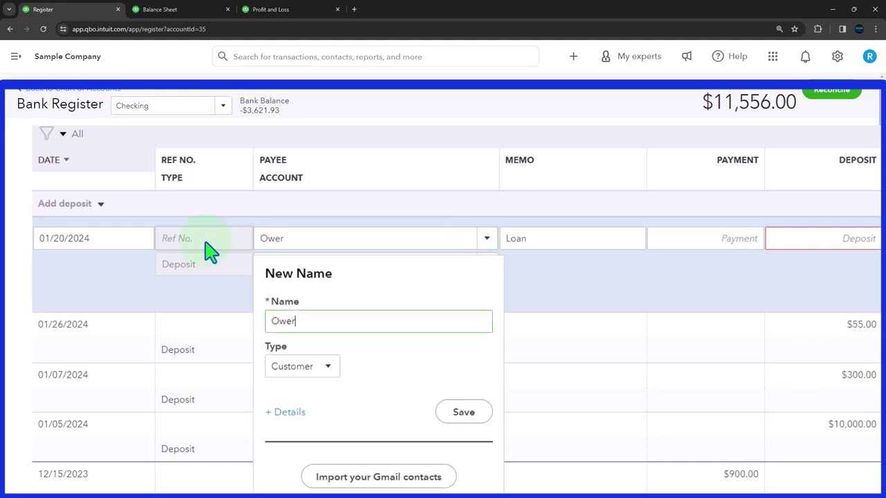
{"action": "left_click", "coordinate": [330, 372]}
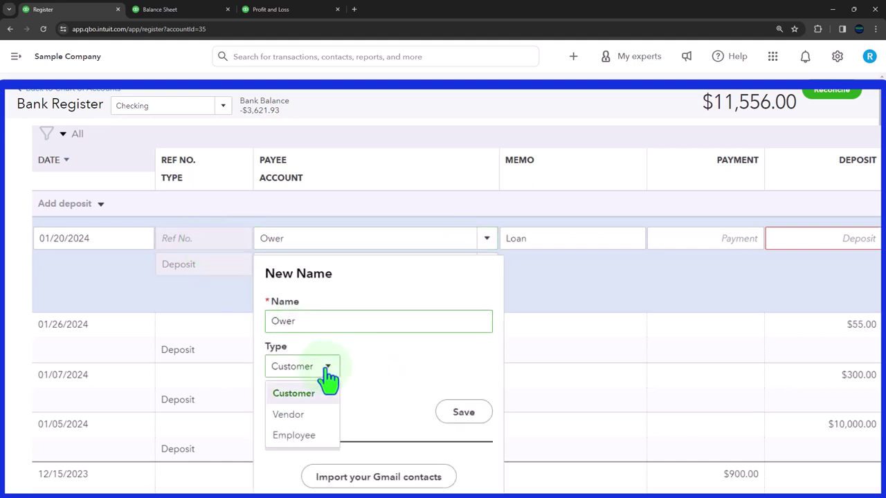
{"action": "left_click", "coordinate": [312, 417]}
{"action": "left_click", "coordinate": [463, 415]}
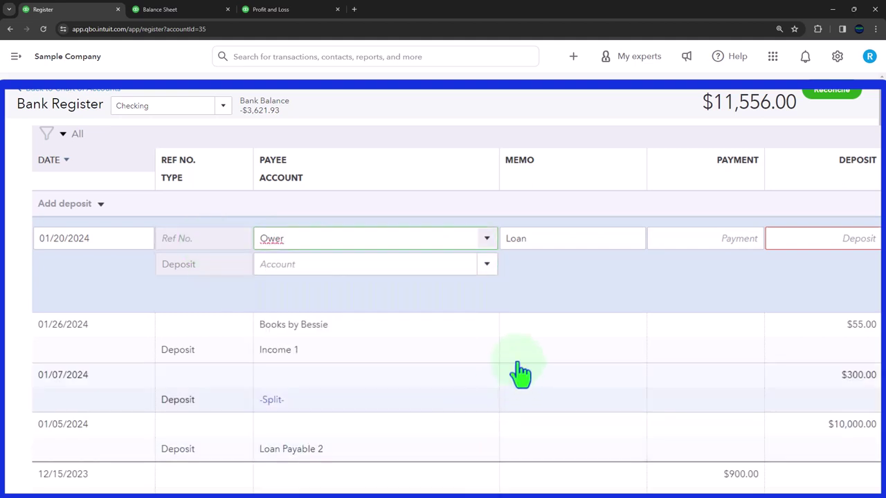
{"action": "left_click", "coordinate": [282, 237]}
{"action": "key", "text": "Tab"}
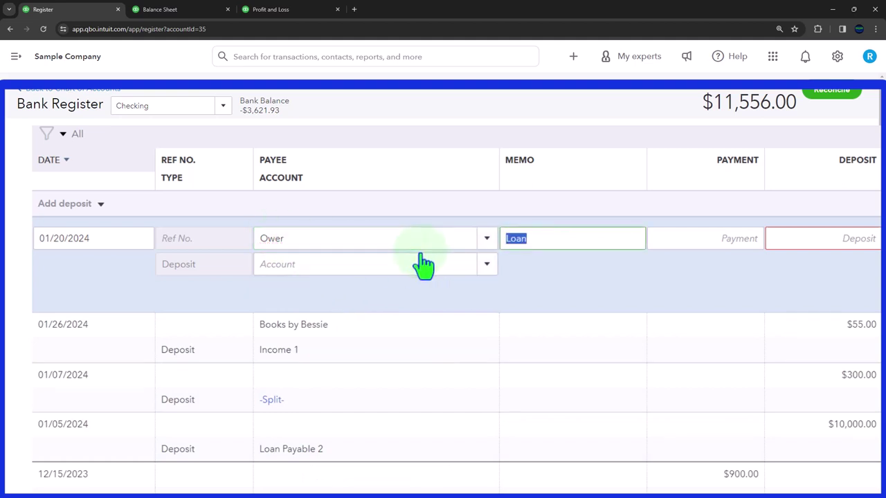
Change the deposit's memo to Owner Investment and set the deposit amount to 5,000.00
{"action": "mouse_move", "coordinate": [461, 258]}
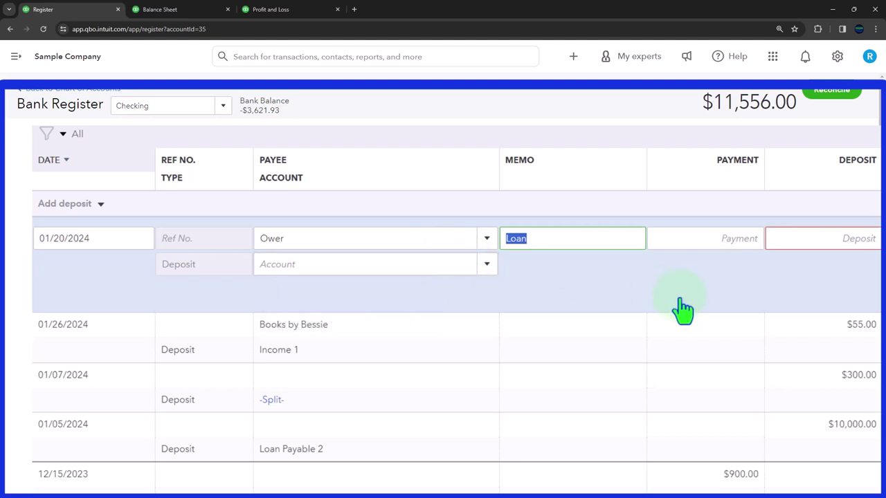
{"action": "type", "text": "Onwe"}
{"action": "key", "text": "BackSpace"}
{"action": "type", "text": "wner Investment"}
{"action": "key", "text": "Tab"}
{"action": "key", "text": "Tab"}
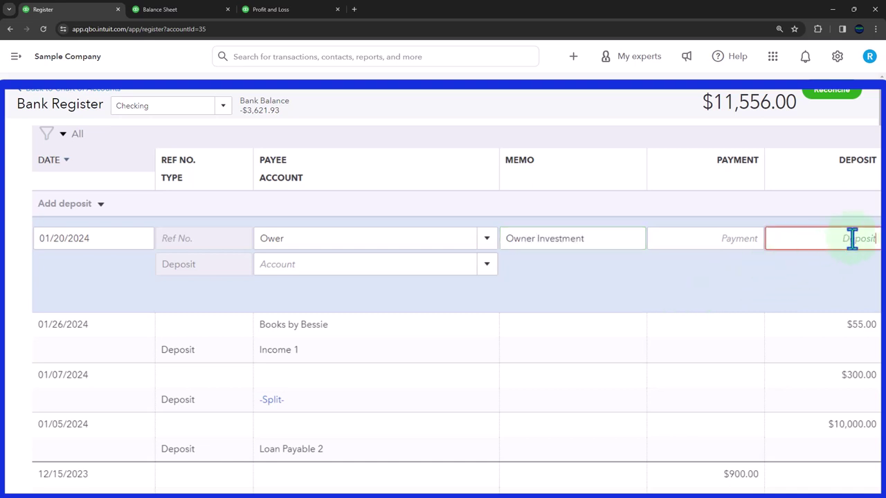
{"action": "type", "text": "5,00"}
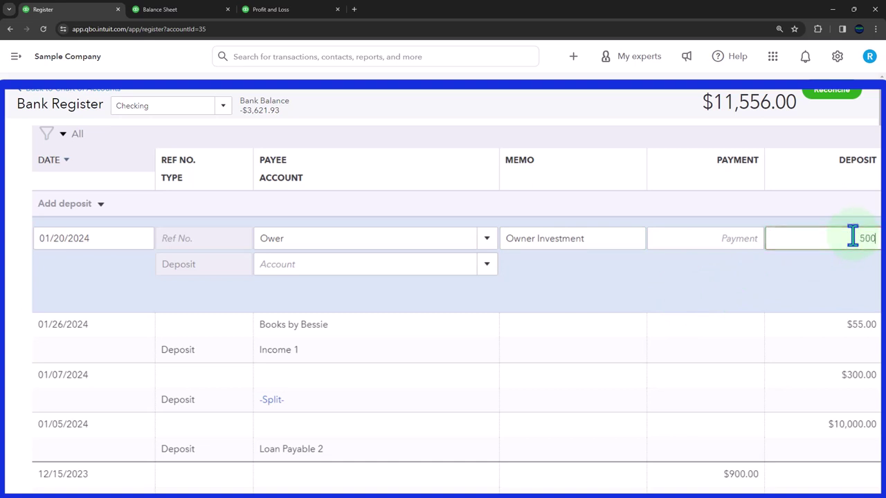
{"action": "type", "text": "0"}
{"action": "key", "text": "Tab"}
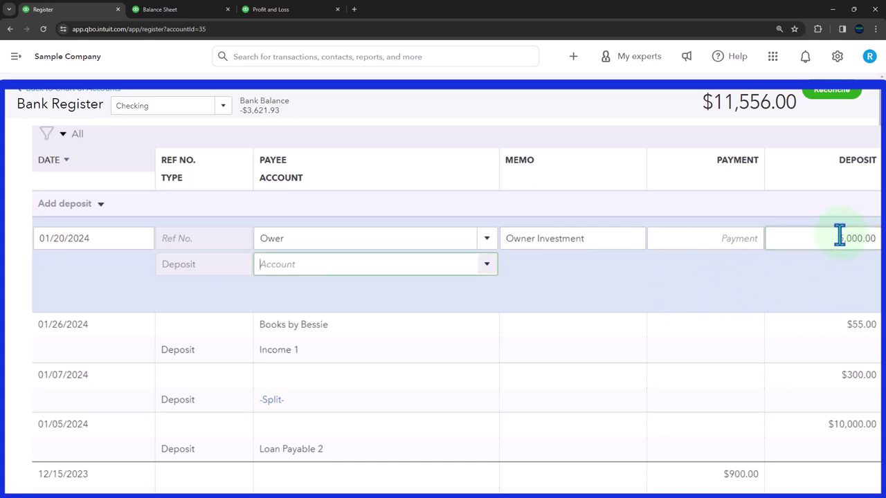
Start a new account for the deposit with account type Equity and detail type Owner's Equity
{"action": "mouse_move", "coordinate": [346, 273]}
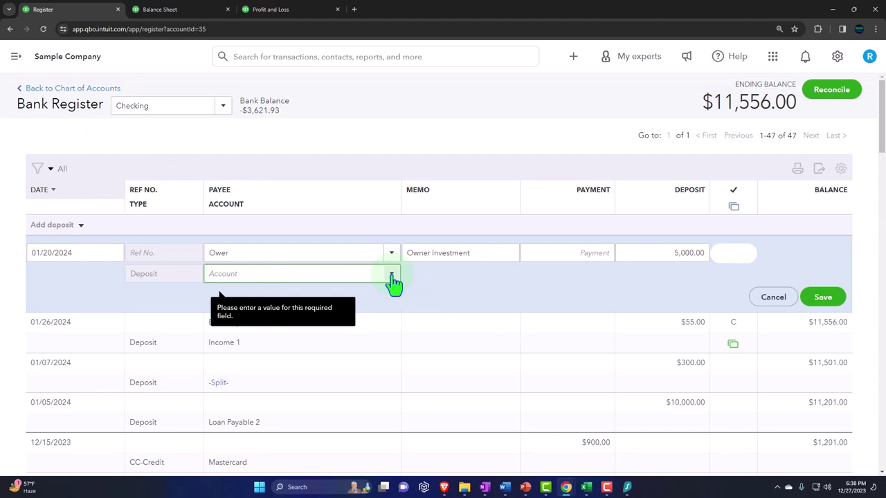
{"action": "left_click", "coordinate": [392, 277]}
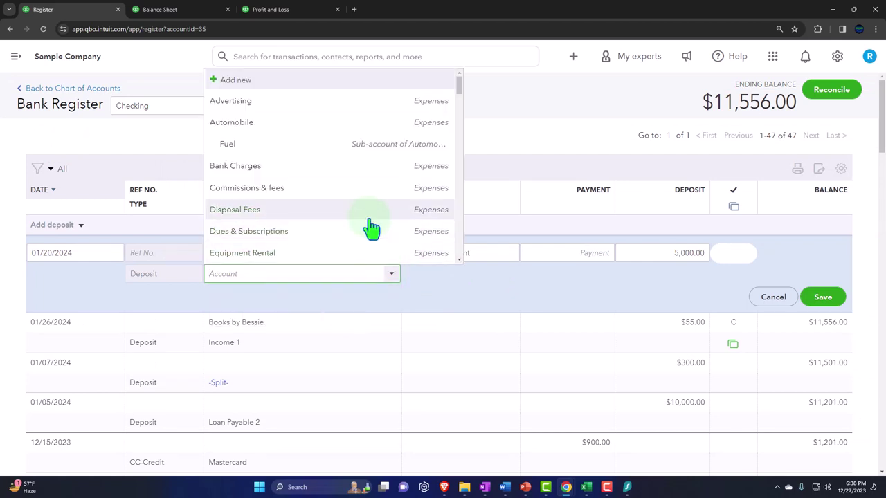
{"action": "left_click", "coordinate": [234, 80]}
{"action": "left_click", "coordinate": [308, 132]}
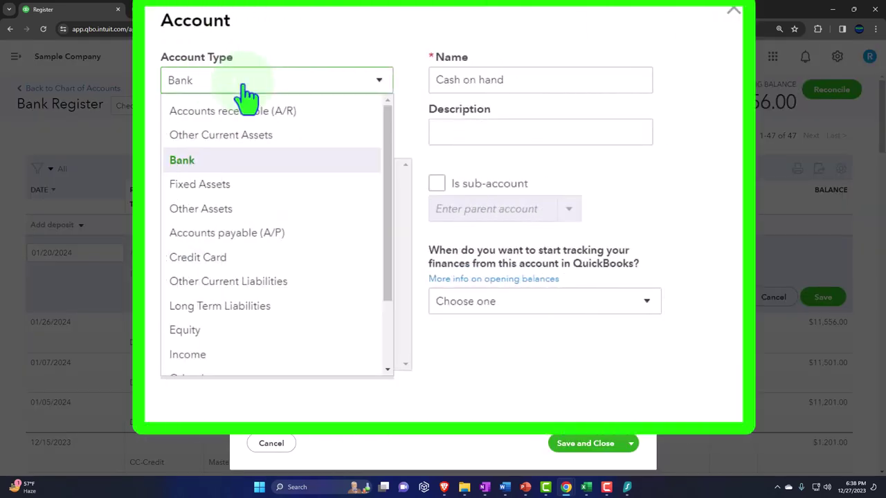
{"action": "left_click", "coordinate": [250, 330]}
{"action": "left_click", "coordinate": [263, 133]}
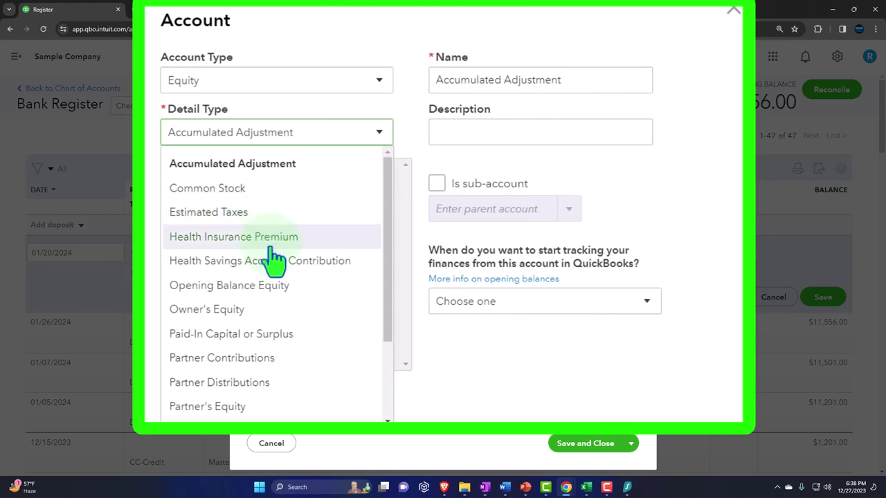
{"action": "scroll", "coordinate": [277, 349], "scroll_direction": "down", "scroll_amount": 3}
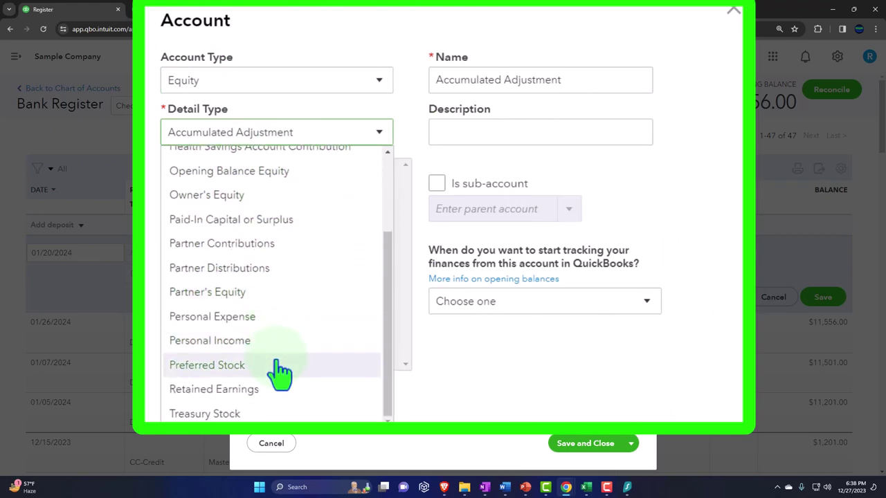
{"action": "scroll", "coordinate": [280, 374], "scroll_direction": "up", "scroll_amount": 1}
{"action": "scroll", "coordinate": [270, 347], "scroll_direction": "up", "scroll_amount": 1}
{"action": "left_click", "coordinate": [250, 311]}
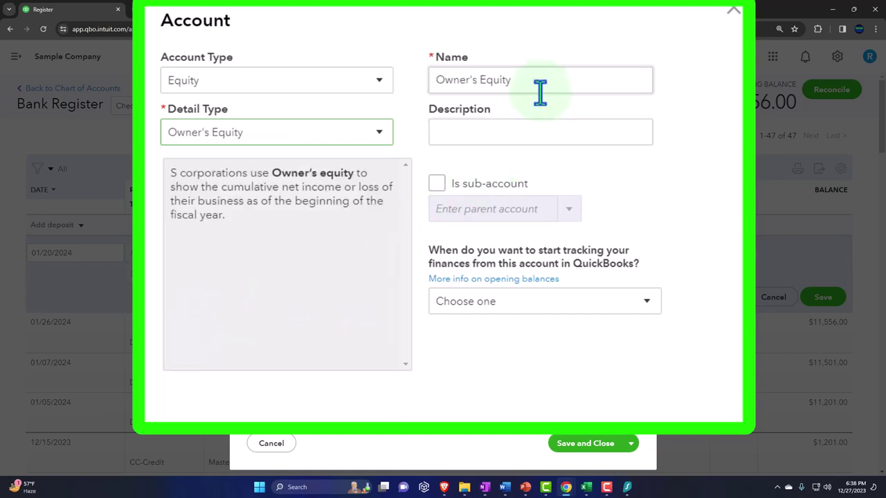
Name the new equity account Owner Investment, save it as the deposit's account, and record the deposit in the register
{"action": "left_click_drag", "start_coordinate": [538, 81], "coordinate": [229, 61]}
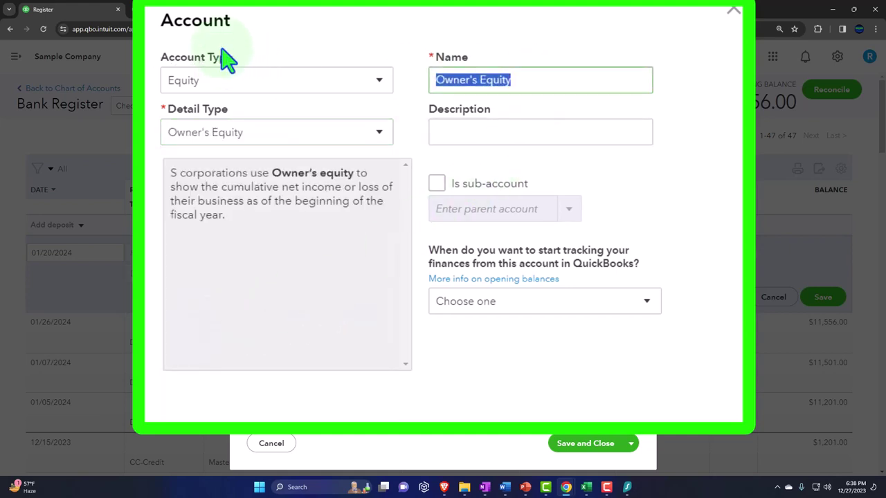
{"action": "type", "text": "Owner Inves"}
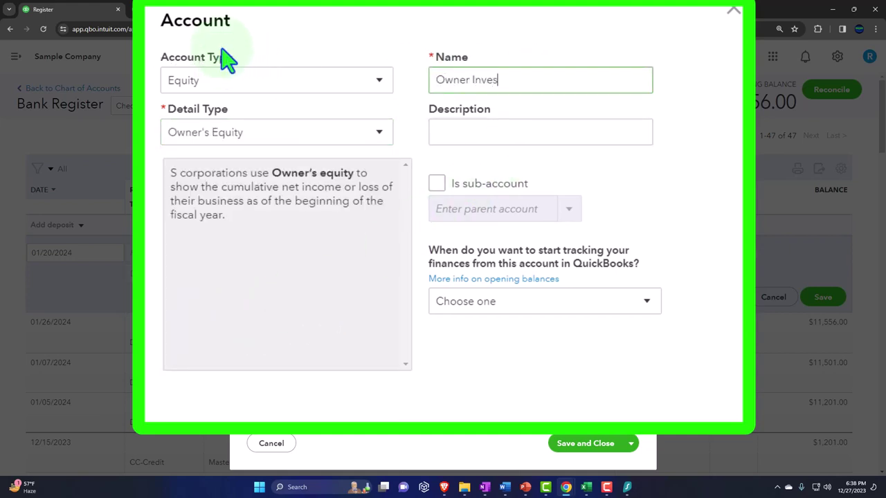
{"action": "type", "text": "tmnen"}
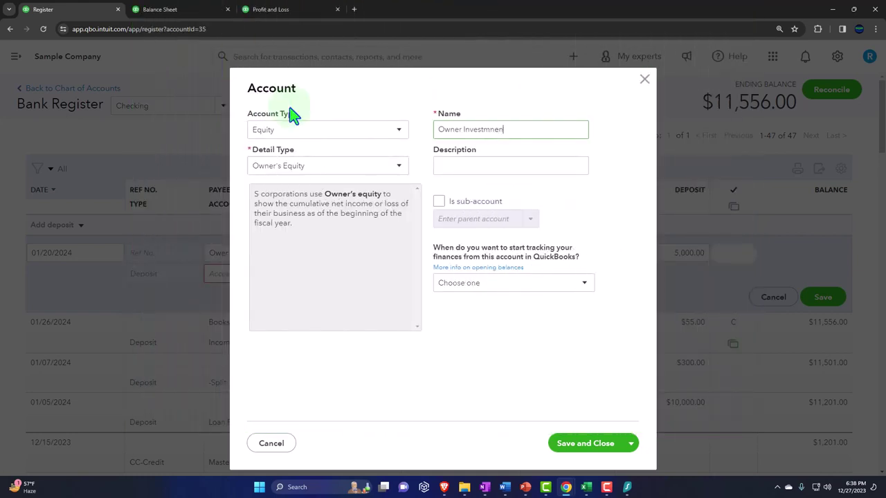
{"action": "type", "text": "men"}
{"action": "left_click", "coordinate": [590, 444]}
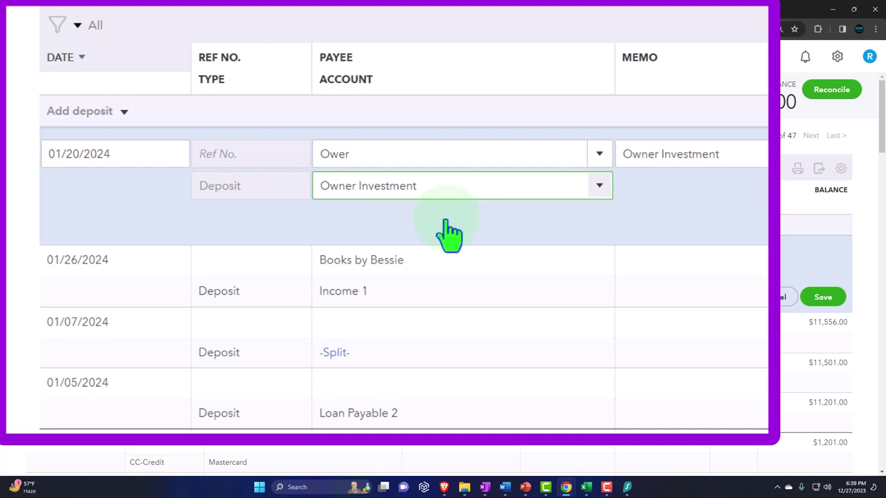
{"action": "left_click", "coordinate": [410, 208]}
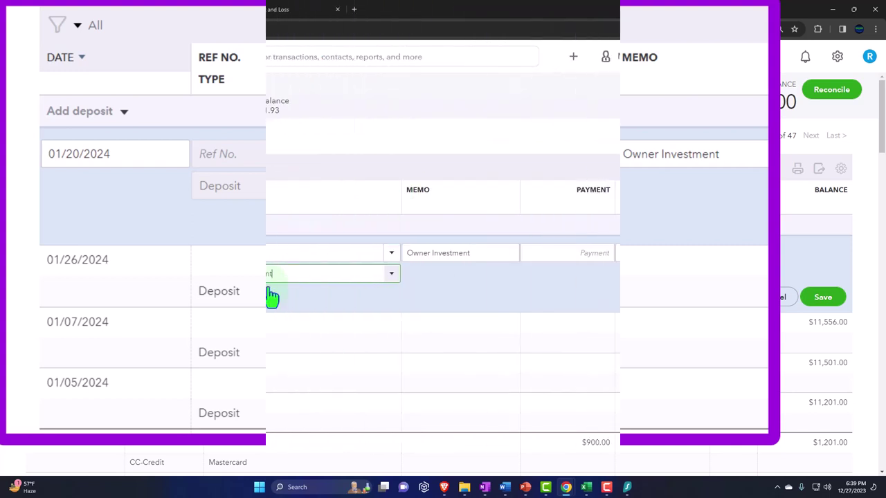
{"action": "left_click", "coordinate": [825, 302]}
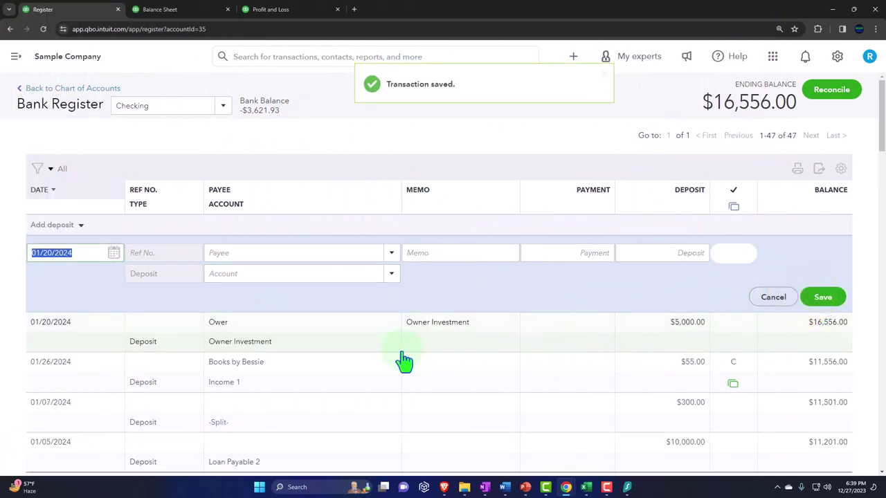
Open the Owner Investment deposit's full form from the register, review its payments and added funds sections, and close it
{"action": "left_click", "coordinate": [317, 341]}
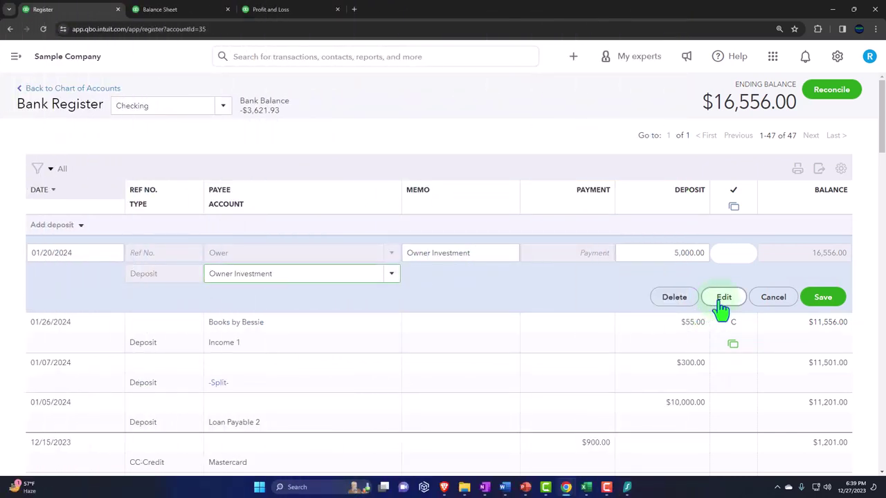
{"action": "left_click", "coordinate": [720, 305]}
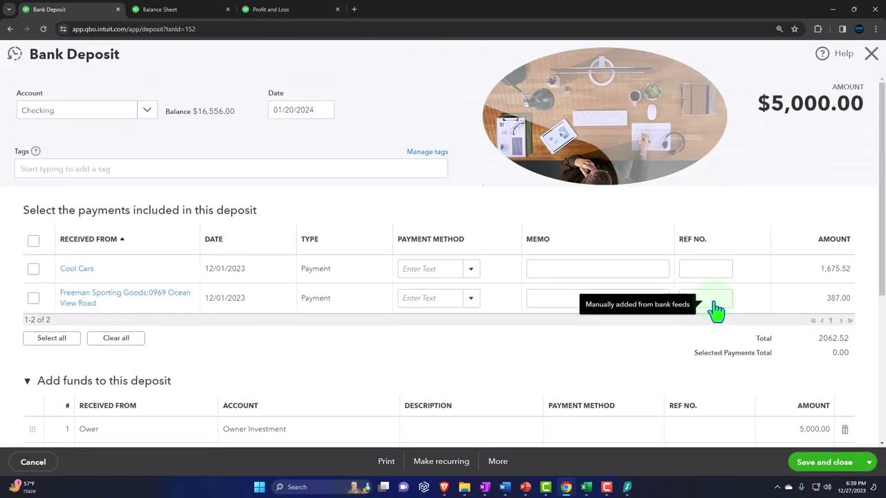
{"action": "scroll", "coordinate": [217, 198], "scroll_direction": "down", "scroll_amount": 5}
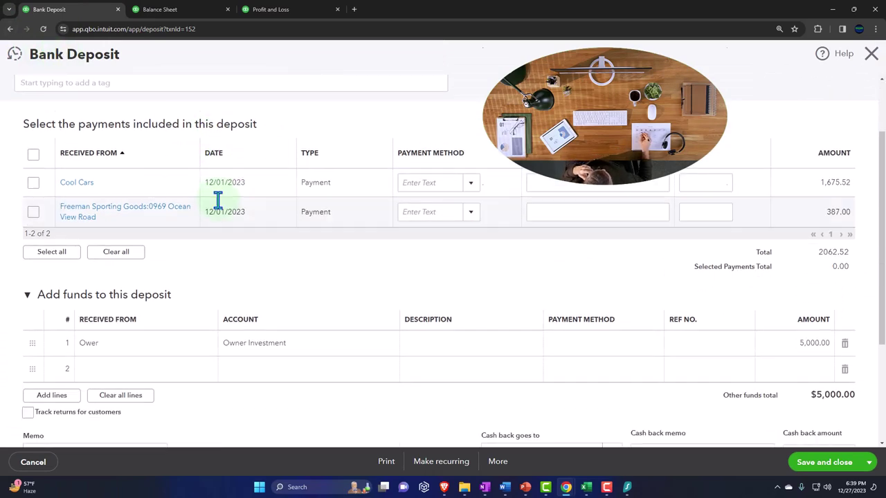
{"action": "left_click", "coordinate": [251, 270]}
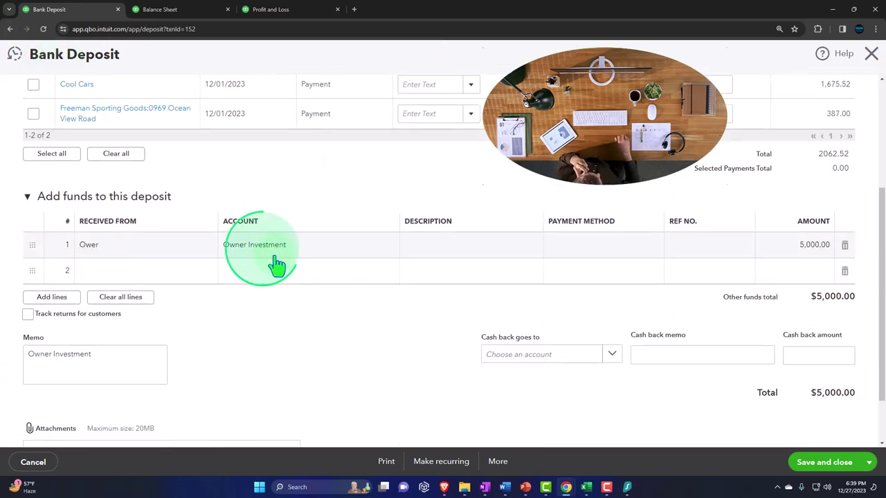
{"action": "scroll", "coordinate": [277, 263], "scroll_direction": "up", "scroll_amount": 2}
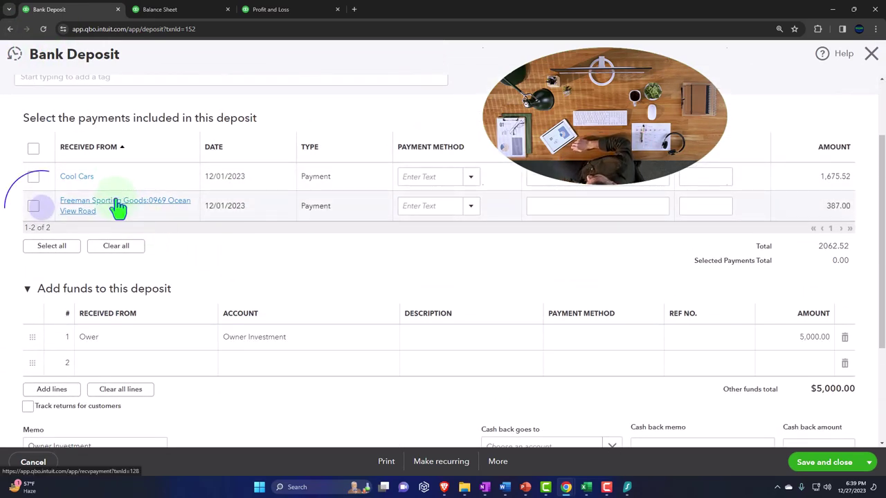
{"action": "scroll", "coordinate": [203, 284], "scroll_direction": "down", "scroll_amount": 2}
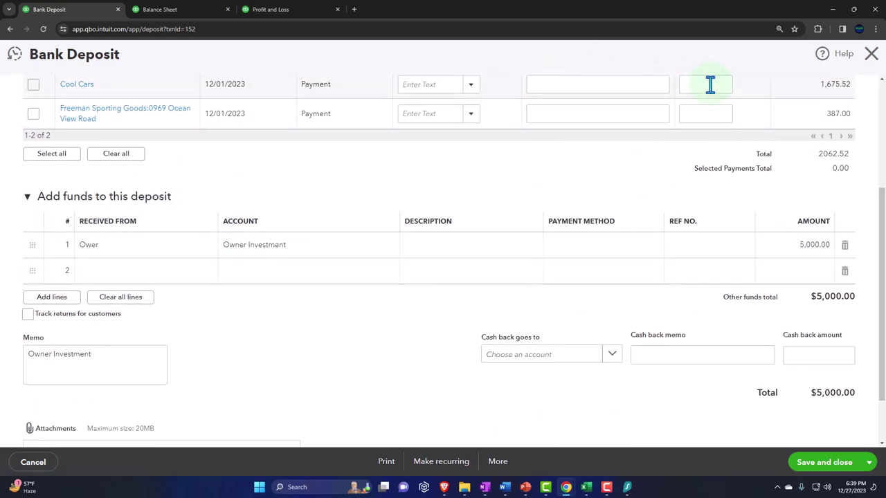
{"action": "left_click", "coordinate": [872, 54]}
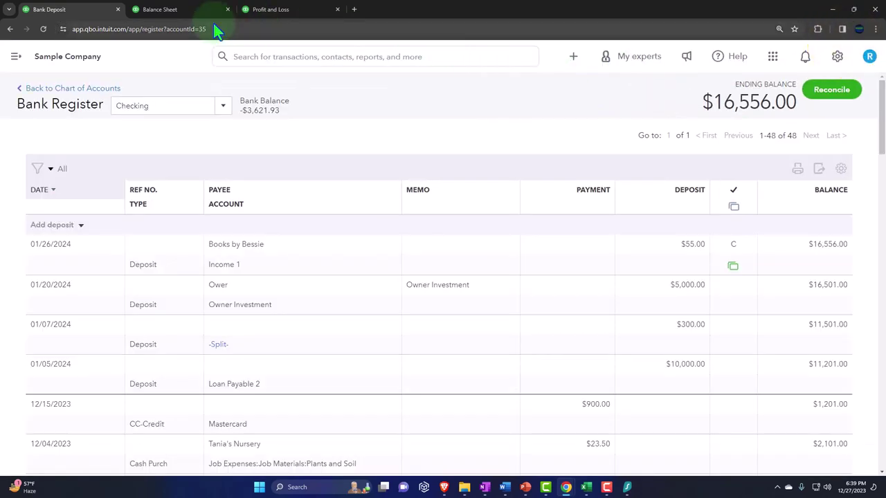
Rerun the Balance Sheet report and open the transaction detail behind the Checking balance
{"action": "left_click", "coordinate": [155, 10]}
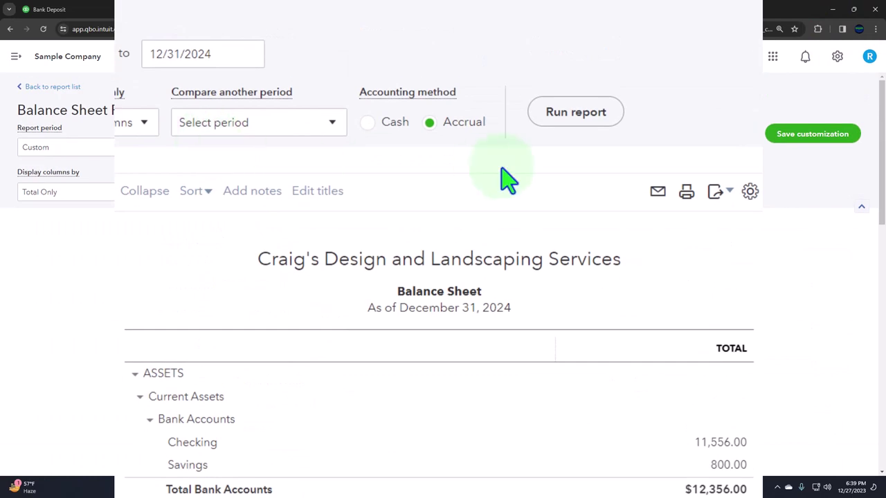
{"action": "left_click", "coordinate": [565, 114]}
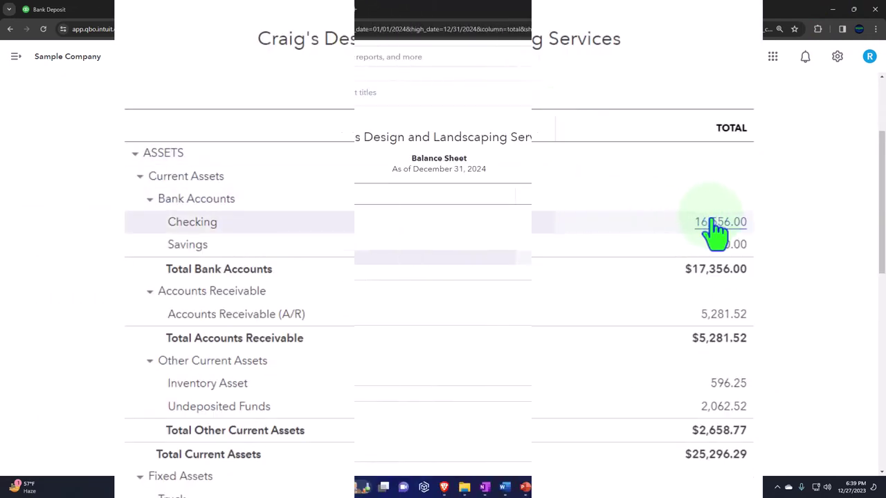
{"action": "left_click", "coordinate": [718, 222]}
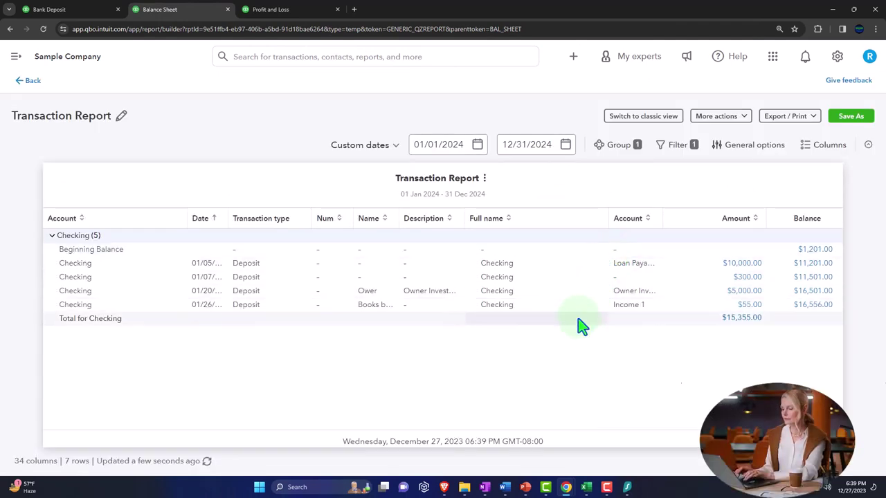
Open the Owner Investment deposit from the transaction report, review its funds line and memo, and close it
{"action": "left_click", "coordinate": [735, 293]}
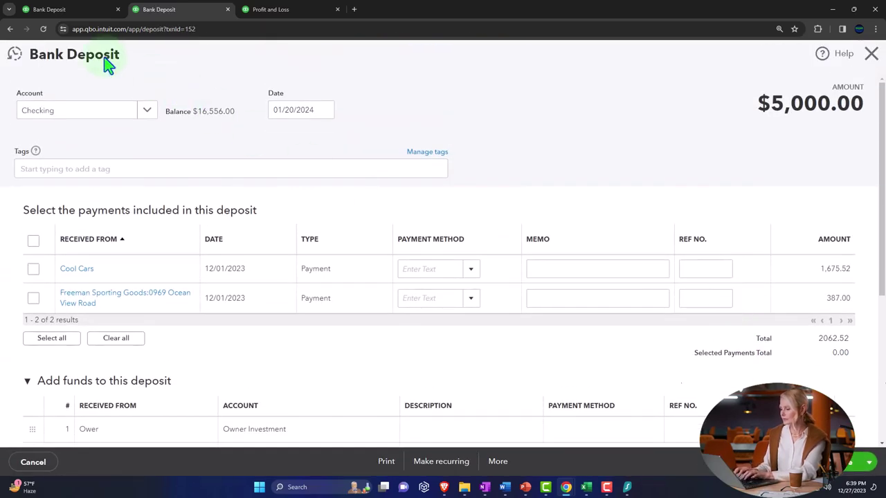
{"action": "scroll", "coordinate": [186, 325], "scroll_direction": "down", "scroll_amount": 2}
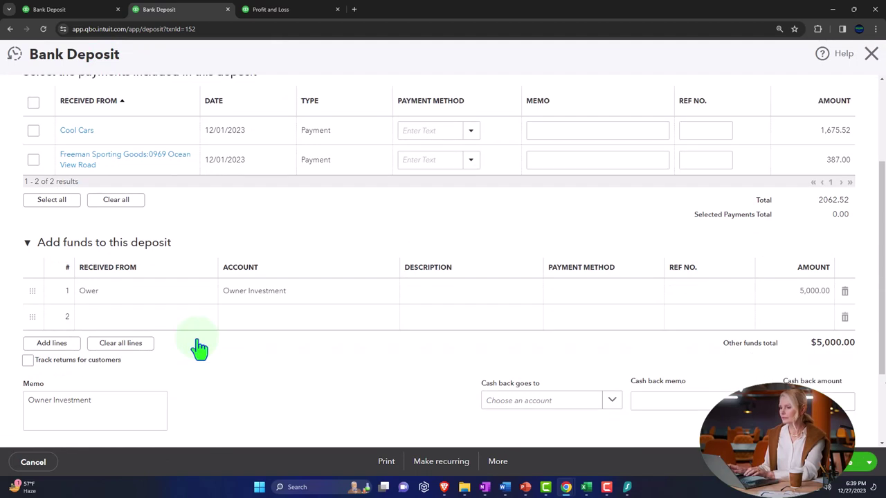
{"action": "scroll", "coordinate": [198, 348], "scroll_direction": "down", "scroll_amount": 2}
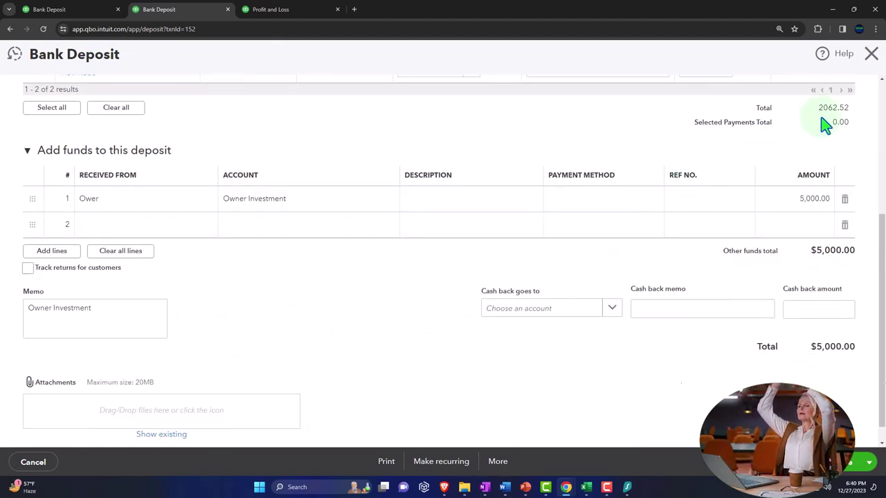
{"action": "left_click", "coordinate": [870, 55]}
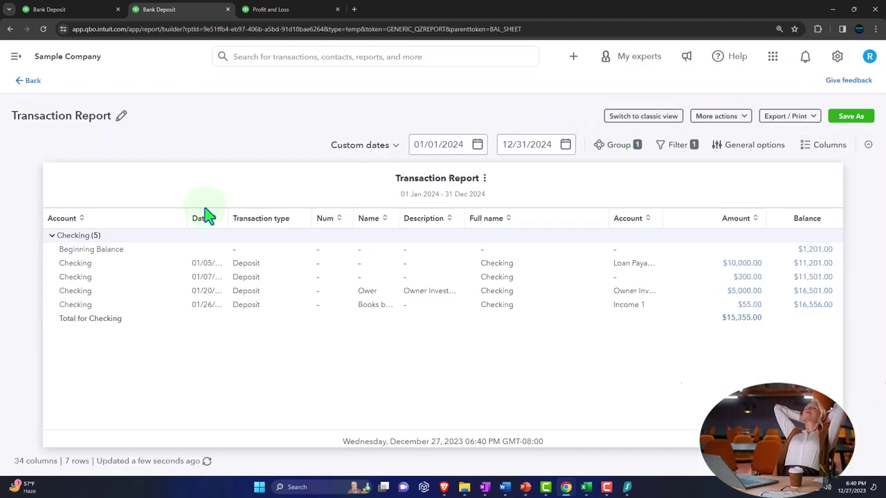
Return to the Balance Sheet and examine the Owner Investment line under Equity along with the asset and liability sections
{"action": "left_click", "coordinate": [32, 83]}
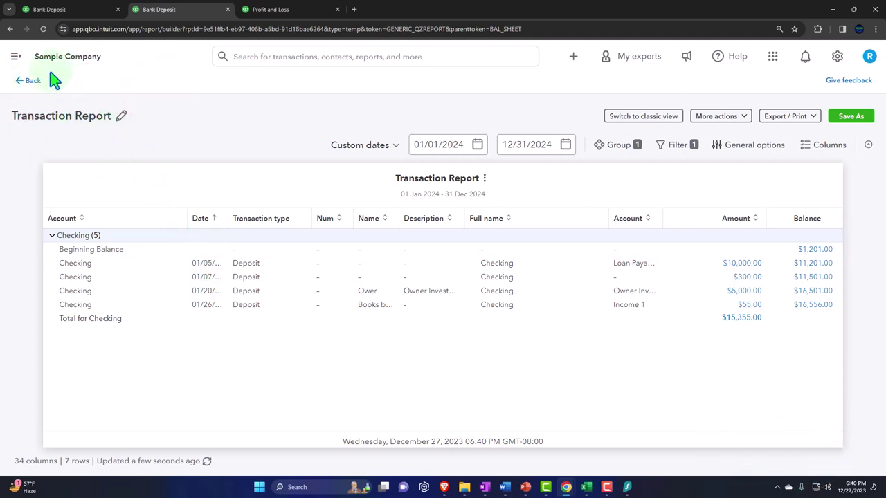
{"action": "left_click", "coordinate": [25, 83]}
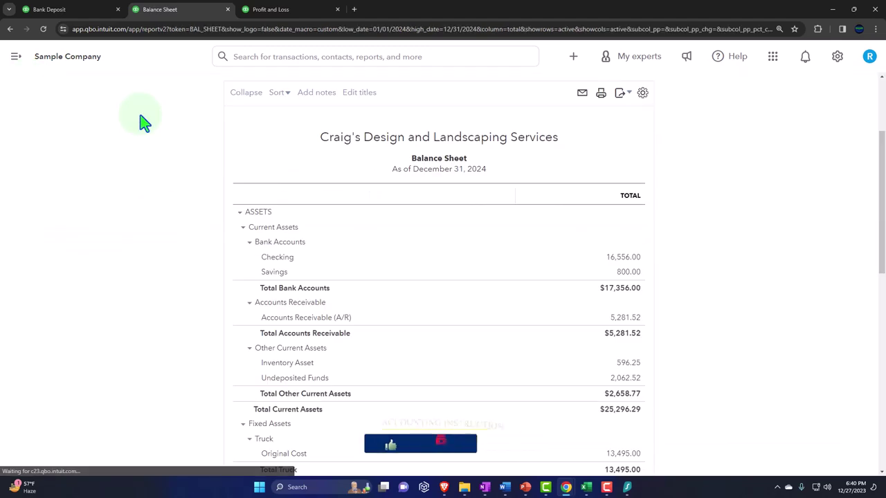
{"action": "scroll", "coordinate": [409, 457], "scroll_direction": "down", "scroll_amount": 6}
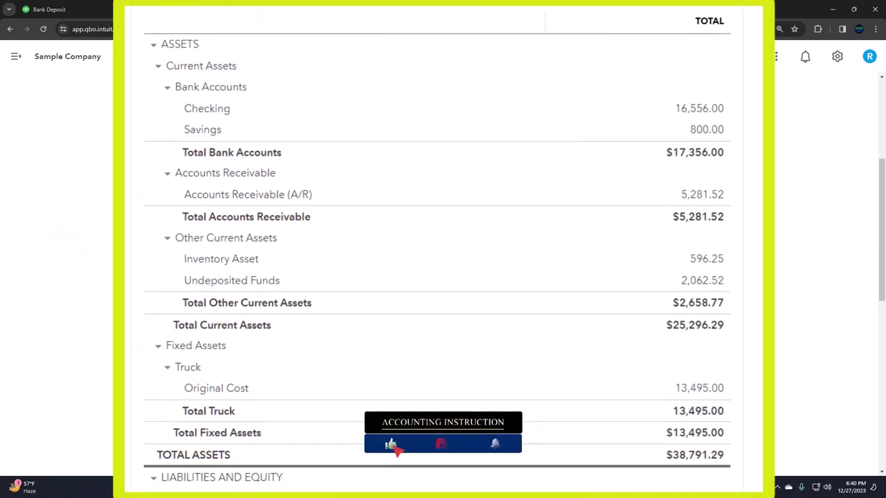
{"action": "scroll", "coordinate": [436, 249], "scroll_direction": "down", "scroll_amount": 5}
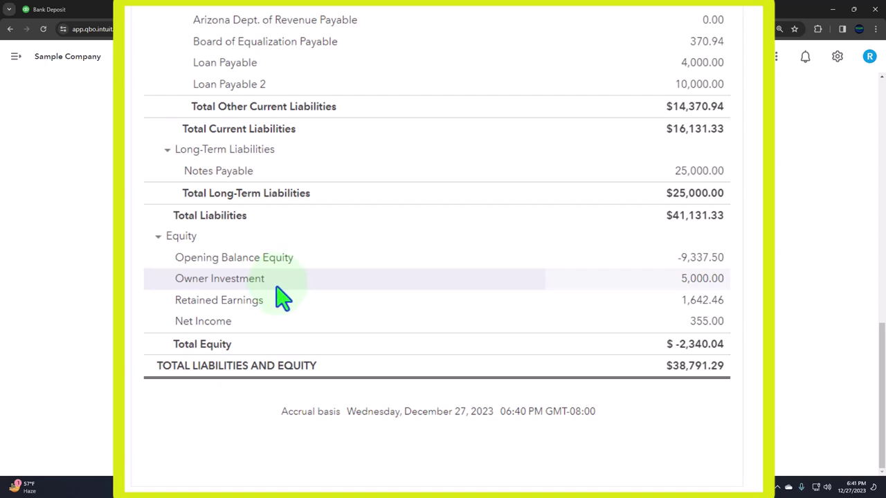
{"action": "scroll", "coordinate": [280, 296], "scroll_direction": "up", "scroll_amount": 12}
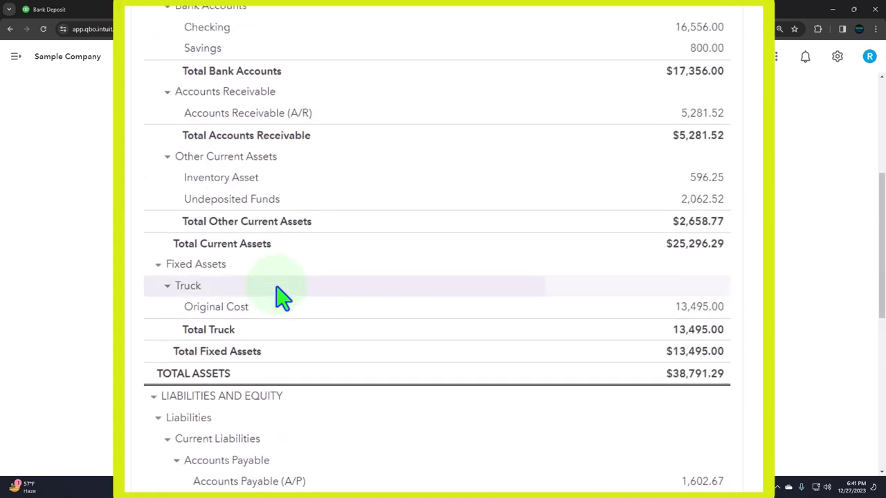